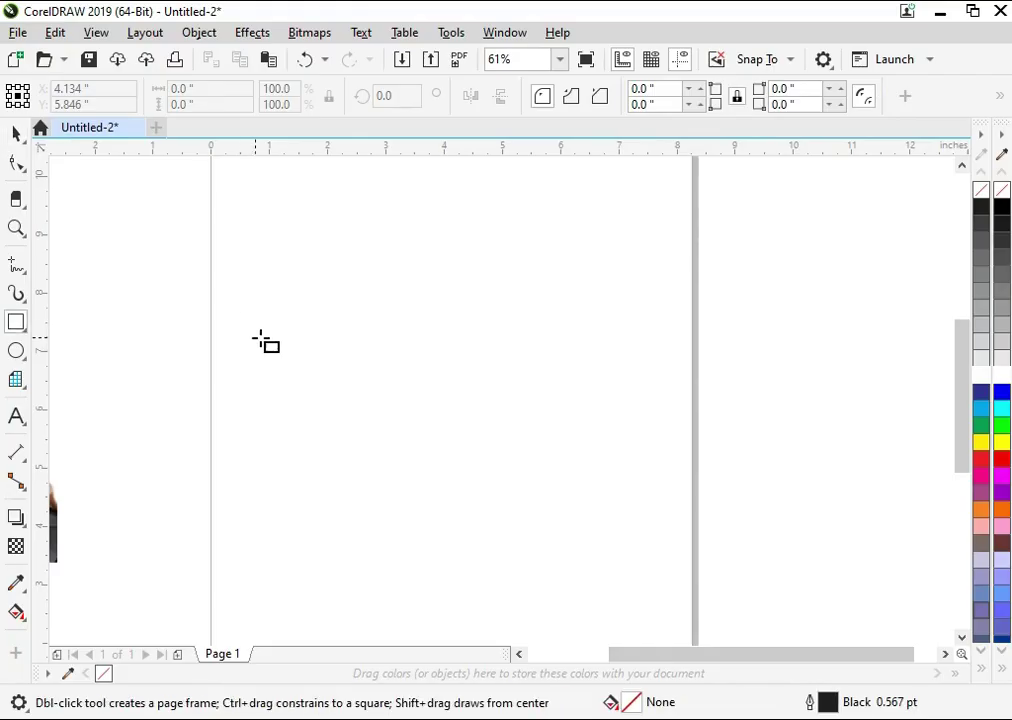
Draw a wide rectangle on the page and fill it with black
{"action": "scroll", "coordinate": [265, 343], "scroll_direction": "down", "scroll_amount": 2}
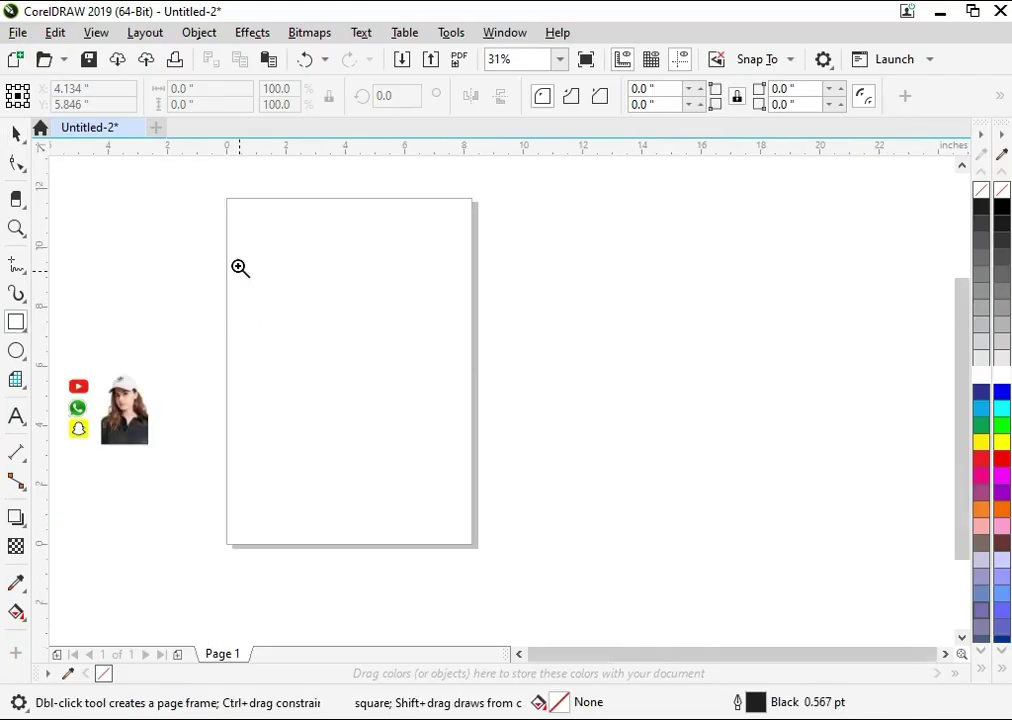
{"action": "scroll", "coordinate": [316, 337], "scroll_direction": "up", "scroll_amount": 1}
{"action": "left_click_drag", "start_coordinate": [785, 590], "coordinate": [785, 590]}
{"action": "mouse_move", "coordinate": [247, 327]}
{"action": "left_mouse_down"}
{"action": "mouse_move", "coordinate": [530, 468]}
{"action": "mouse_move", "coordinate": [527, 480]}
{"action": "left_mouse_up"}
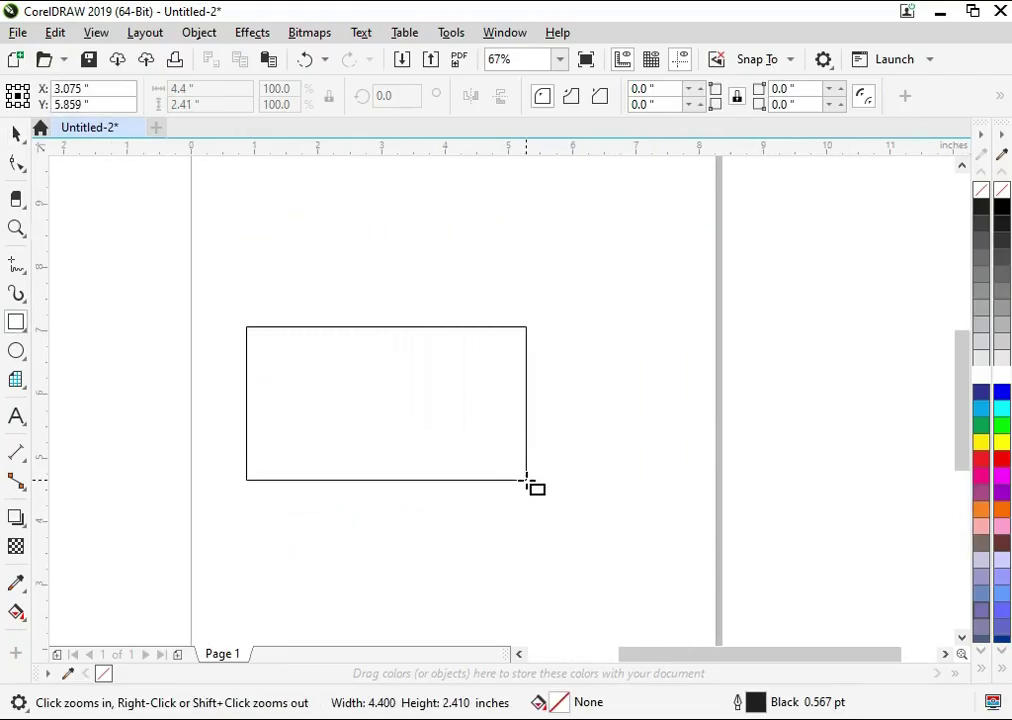
{"action": "key", "text": "space"}
{"action": "left_click", "coordinate": [1002, 207]}
Nudge the black rectangle right, fit all objects in view and drag the girl photo onto it
{"action": "left_click_drag", "start_coordinate": [396, 436], "coordinate": [454, 440]}
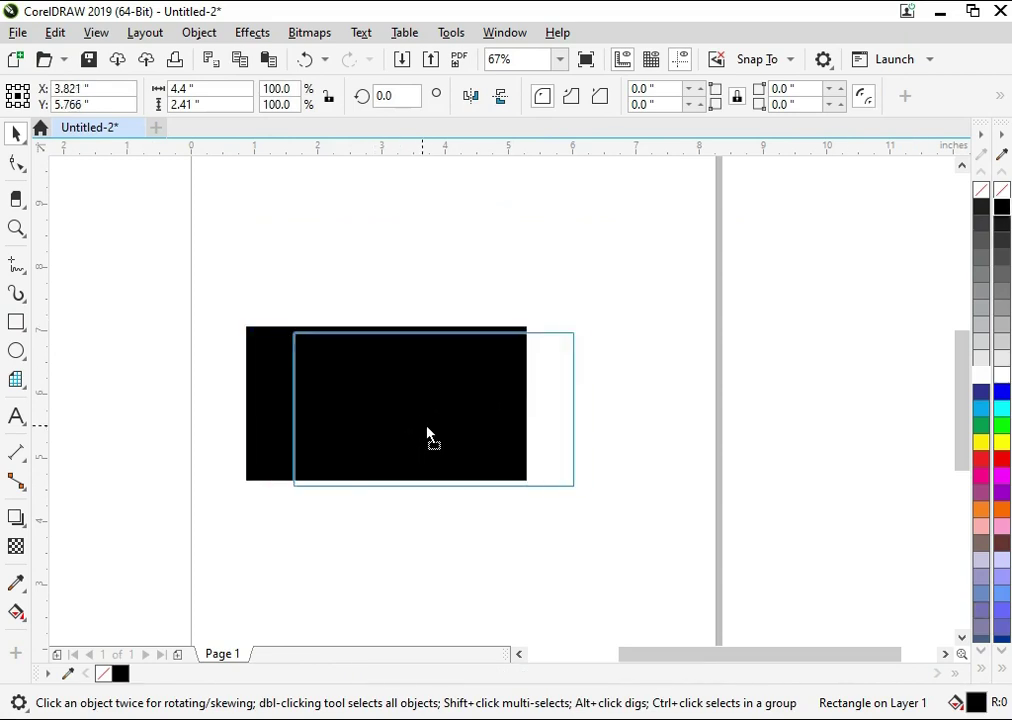
{"action": "key", "text": "Escape"}
{"action": "left_click", "coordinate": [391, 393]}
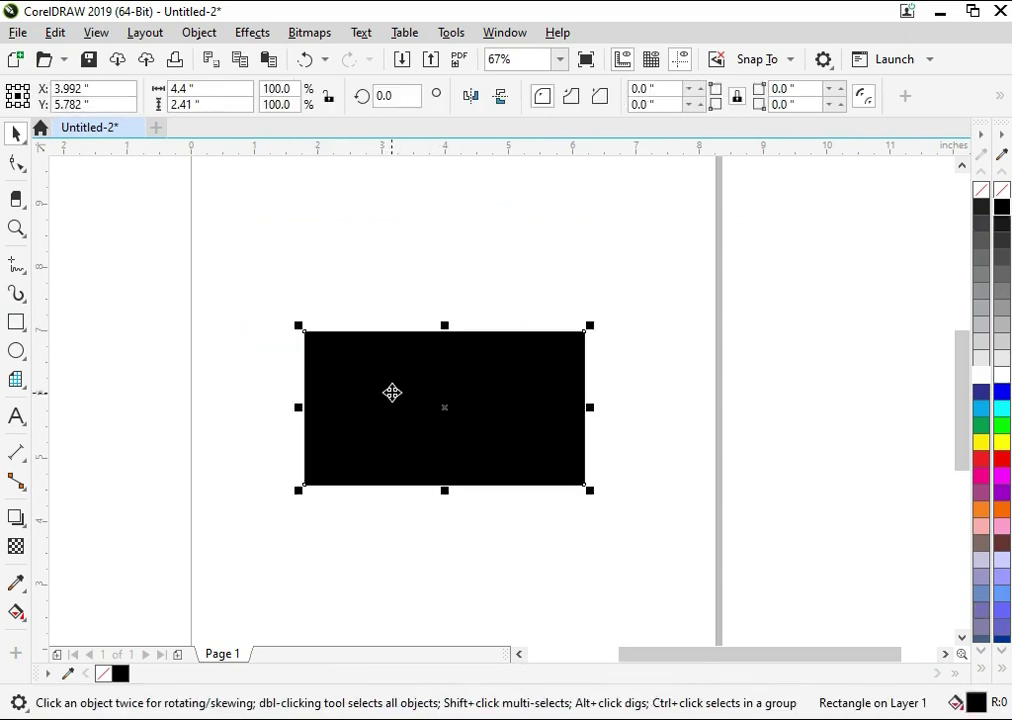
{"action": "key", "text": "F4"}
{"action": "left_click_drag", "start_coordinate": [238, 452], "coordinate": [704, 476]}
Bring the girl photo in front of the rectangle and centre it on the banner
{"action": "left_click", "coordinate": [631, 302]}
{"action": "key", "text": "shift+Page_Up"}
{"action": "key", "text": "space"}
{"action": "left_click_drag", "start_coordinate": [452, 451], "coordinate": [537, 382]}
{"action": "left_click", "coordinate": [655, 352], "text": "shift"}
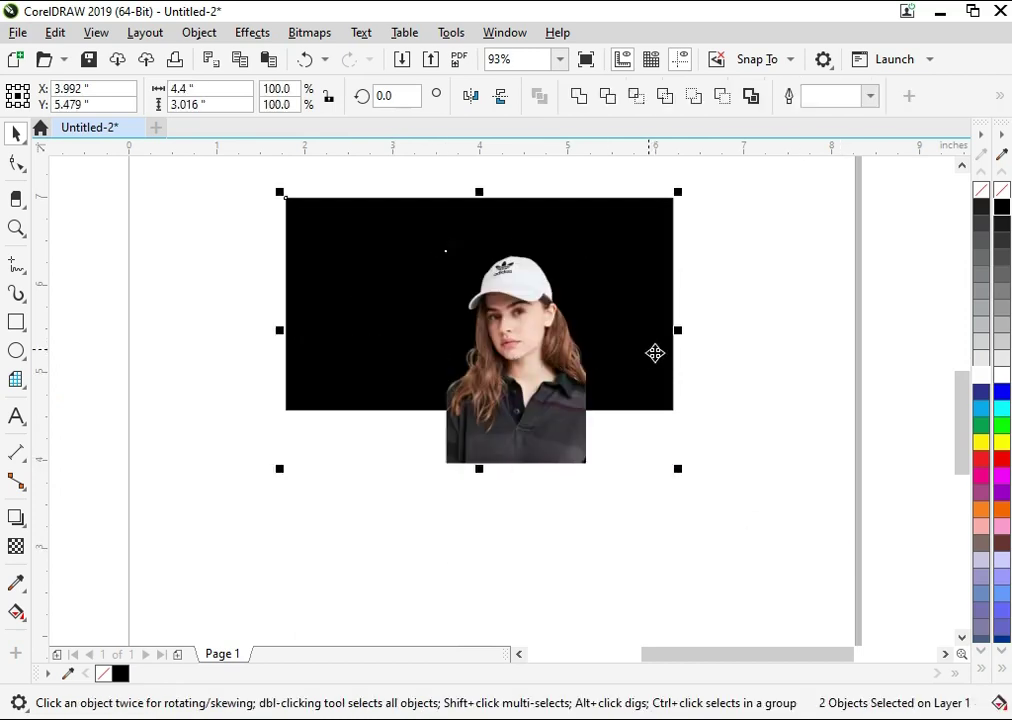
{"action": "key", "text": "e"}
{"action": "key", "text": "c"}
{"action": "left_click", "coordinate": [732, 462]}
Zoom in on the banner and move the photo toward its right end
{"action": "key", "text": "z"}
{"action": "left_click_drag", "start_coordinate": [278, 204], "coordinate": [849, 526]}
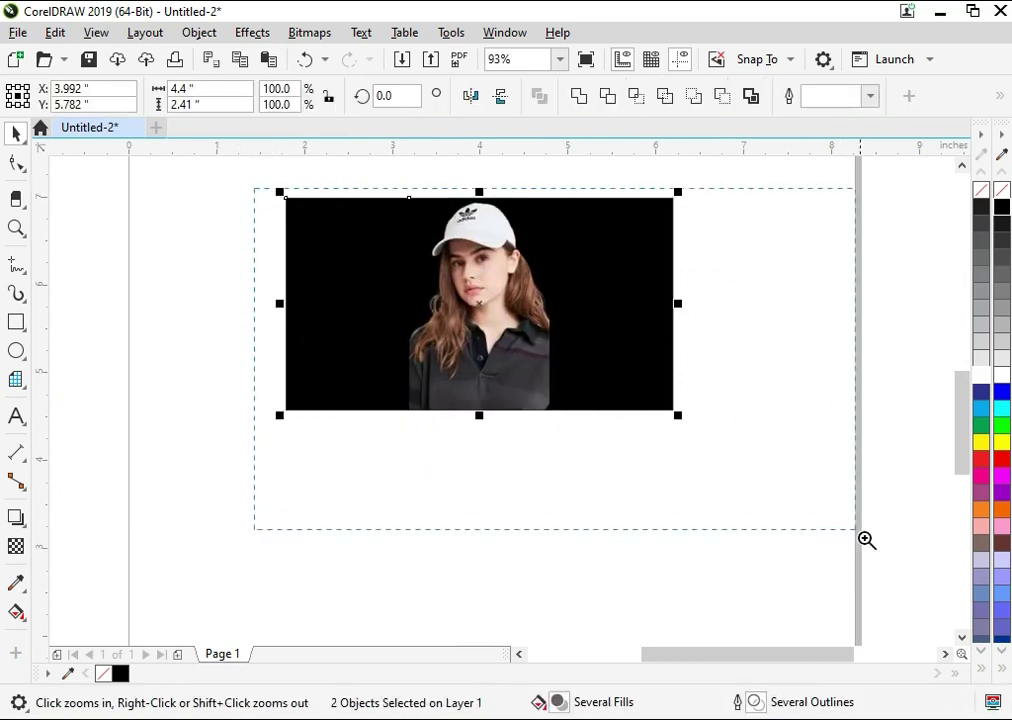
{"action": "key", "text": "space"}
{"action": "key", "text": "Escape"}
{"action": "left_click_drag", "start_coordinate": [346, 393], "coordinate": [512, 398]}
{"action": "left_click", "coordinate": [380, 368], "text": "shift"}
{"action": "left_click", "coordinate": [748, 502]}
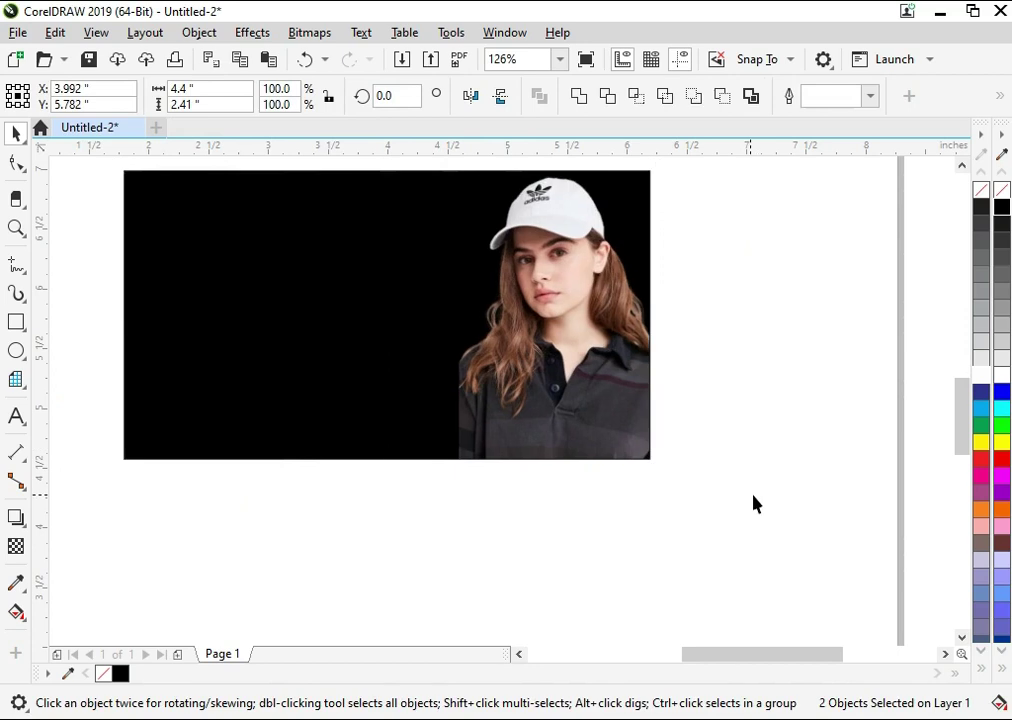
{"action": "left_click", "coordinate": [427, 407], "text": "shift"}
{"action": "left_click", "coordinate": [544, 461]}
Shrink the girl photo by a corner handle to about 27%, the banner's height
{"action": "key", "text": "z"}
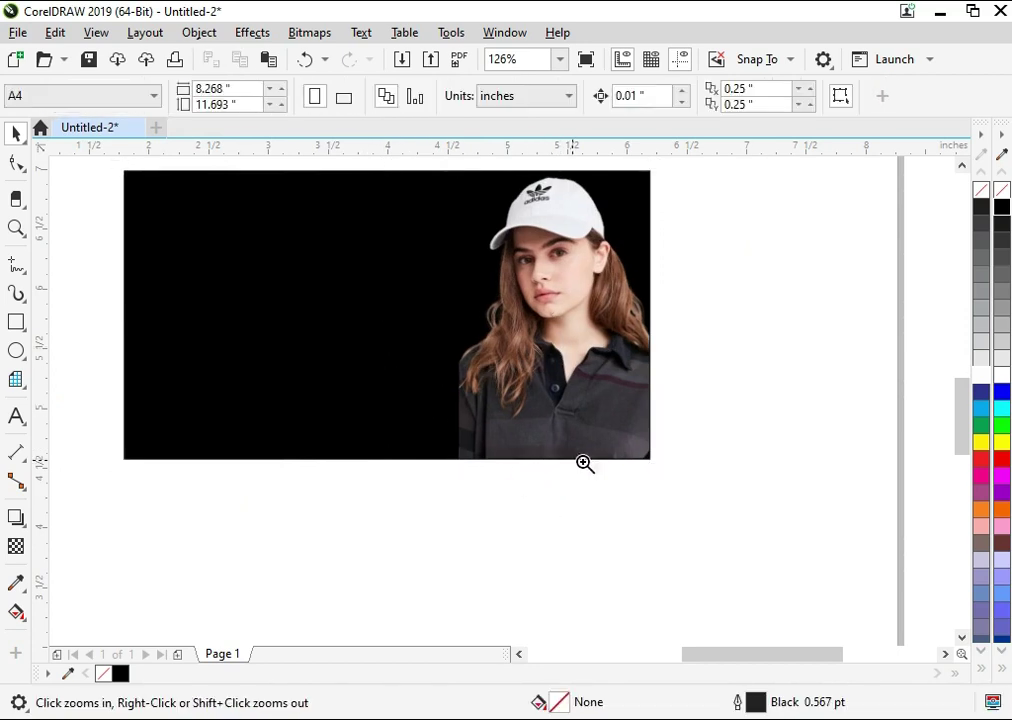
{"action": "left_click", "coordinate": [460, 276]}
{"action": "key", "text": "space"}
{"action": "left_click", "coordinate": [544, 385]}
{"action": "left_click_drag", "start_coordinate": [734, 269], "coordinate": [718, 278]}
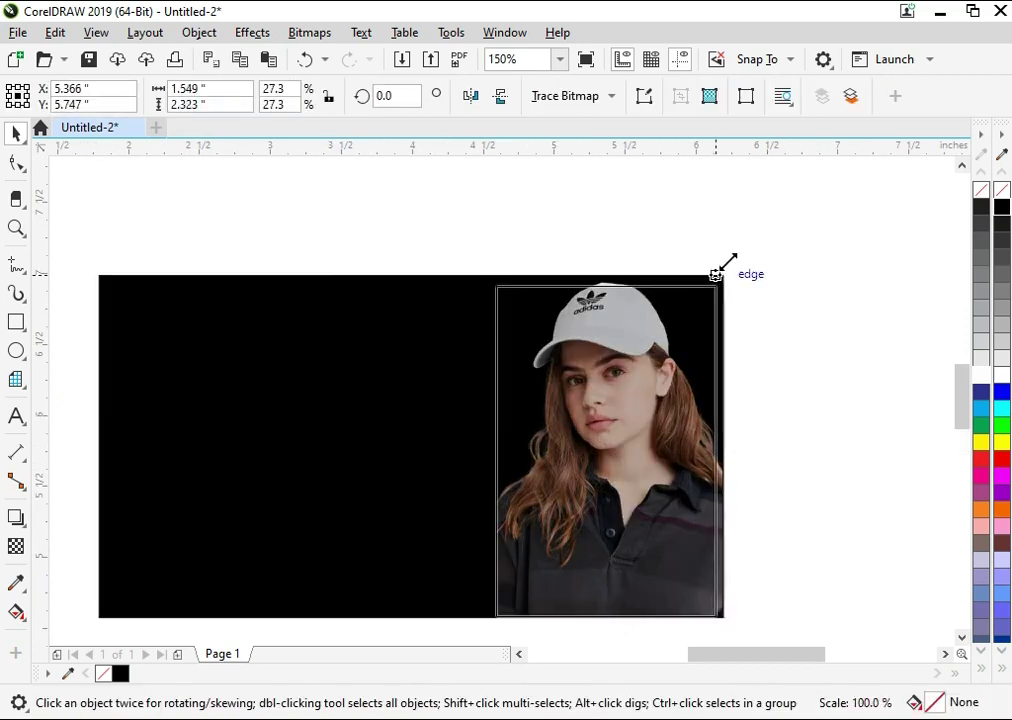
{"action": "key", "text": "z"}
Align the photo to the rectangle's right edge
{"action": "left_click", "coordinate": [614, 434]}
{"action": "key", "text": "space"}
{"action": "left_click", "coordinate": [264, 447], "text": "shift"}
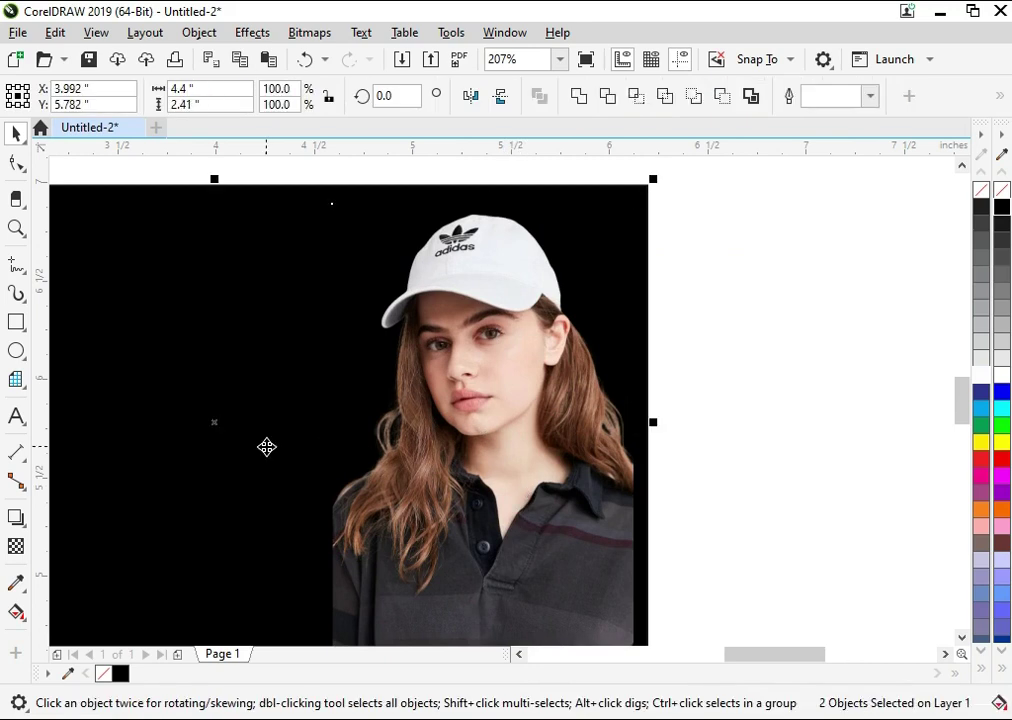
{"action": "key", "text": "r"}
{"action": "key", "text": "Escape"}
{"action": "left_click", "coordinate": [583, 459]}
{"action": "key", "text": "z"}
{"action": "scroll", "coordinate": [660, 318], "scroll_direction": "down", "scroll_amount": 3}
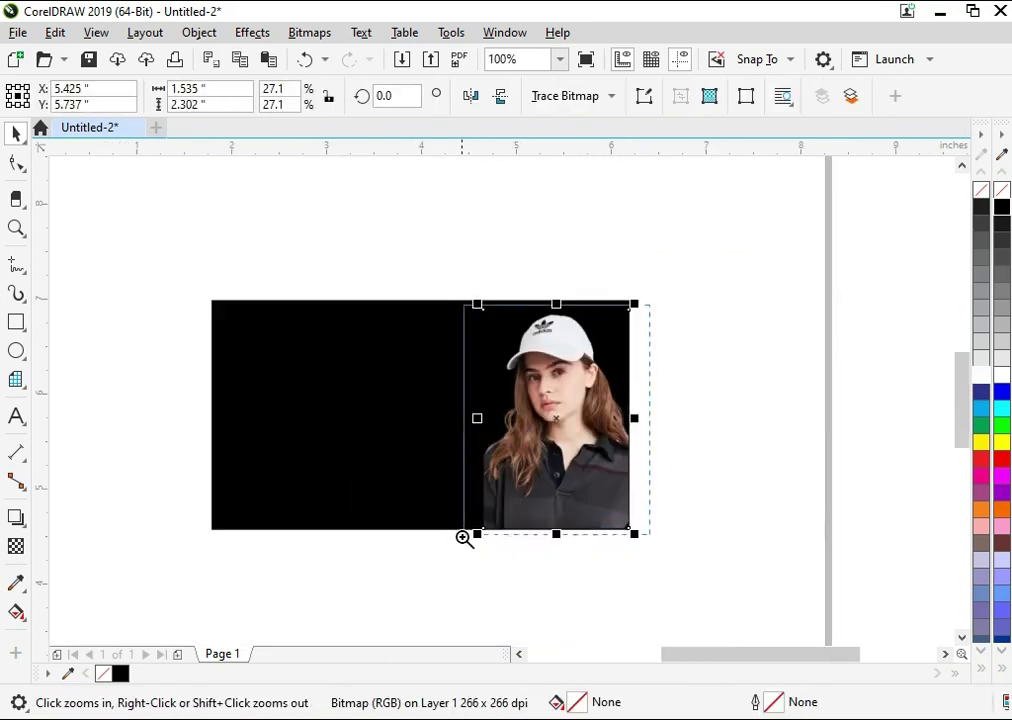
{"action": "left_click", "coordinate": [549, 430]}
{"action": "key", "text": "space"}
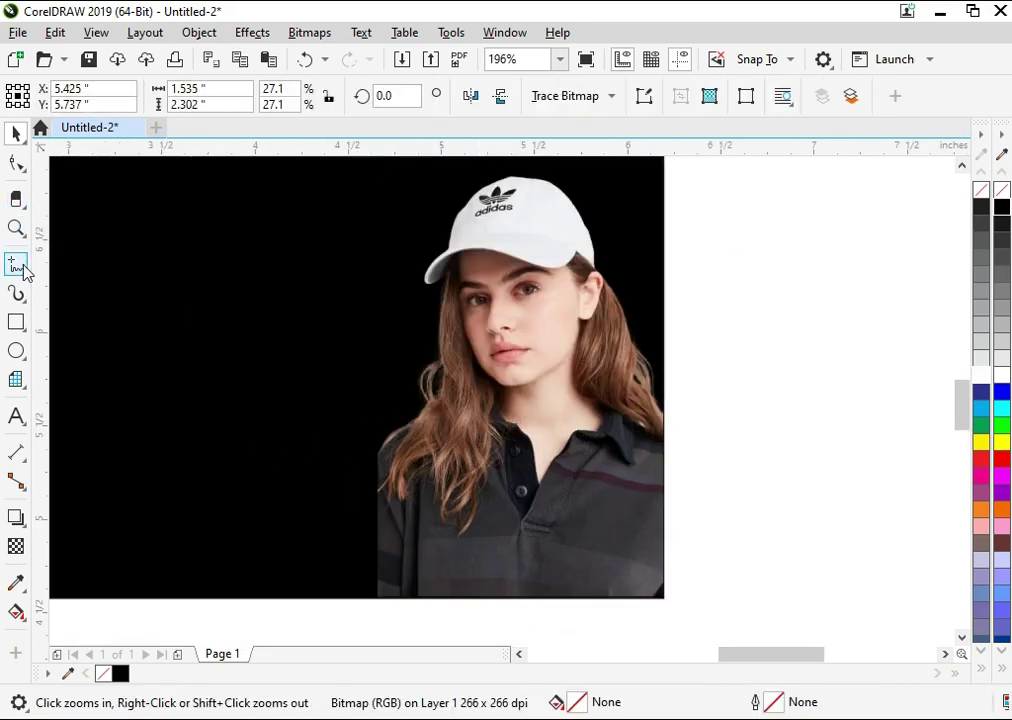
With the Freehand tool, draw a line up the photo's left edge
{"action": "left_click", "coordinate": [16, 264]}
{"action": "scroll", "coordinate": [328, 474], "scroll_direction": "up", "scroll_amount": 2}
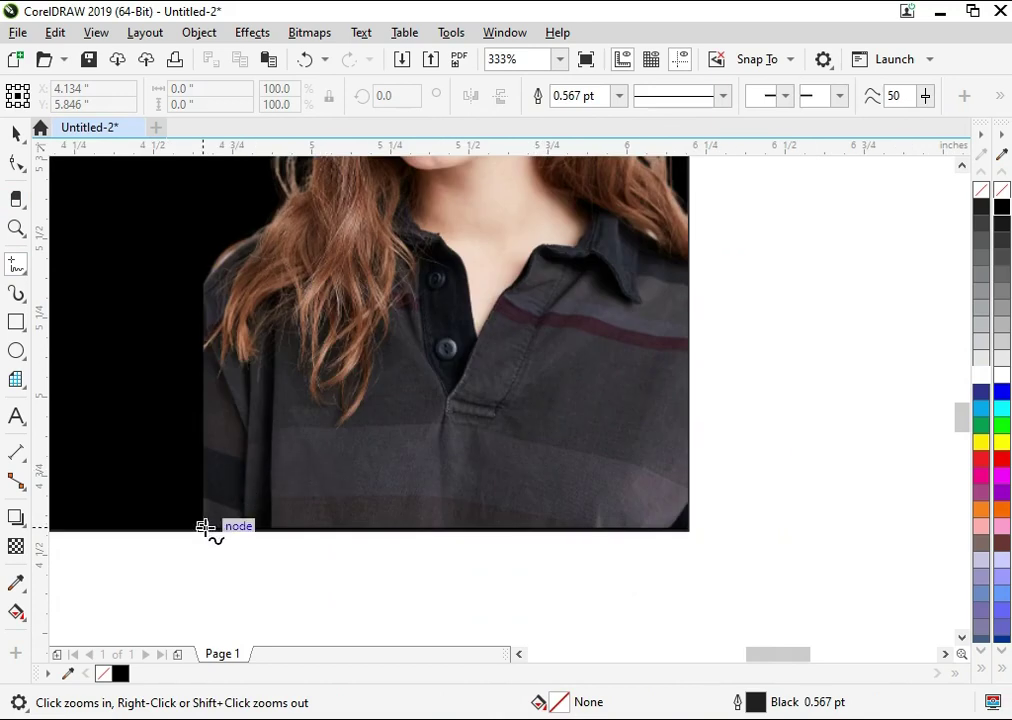
{"action": "left_click", "coordinate": [205, 527]}
{"action": "left_click", "coordinate": [205, 275]}
{"action": "scroll", "coordinate": [258, 325], "scroll_direction": "down", "scroll_amount": 4}
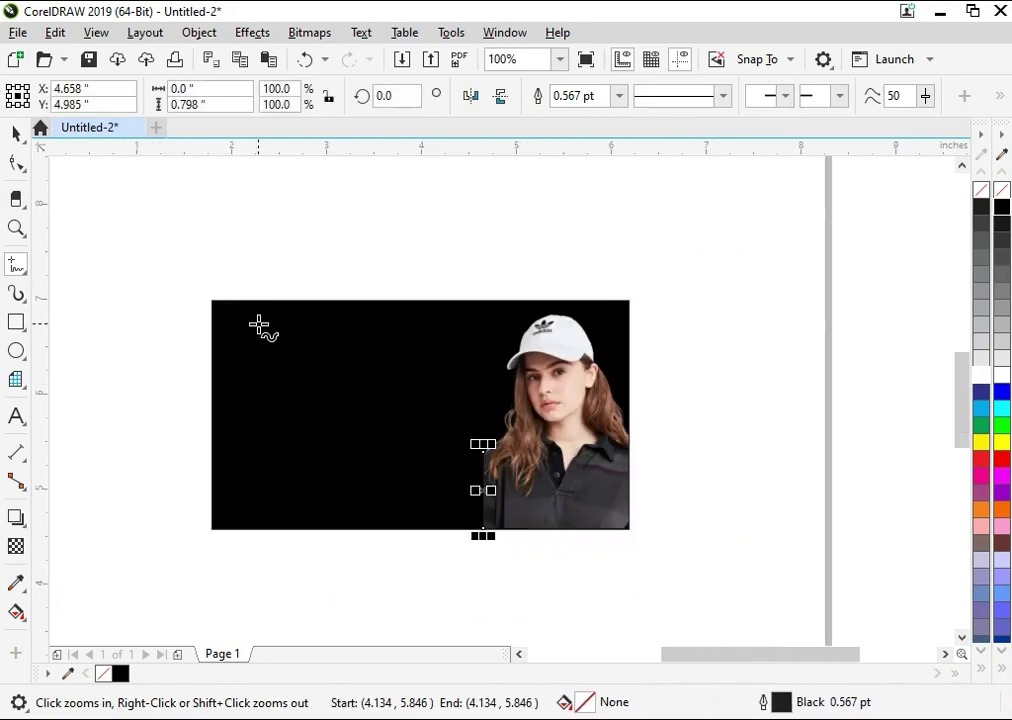
{"action": "left_click_drag", "start_coordinate": [475, 400], "coordinate": [623, 505]}
{"action": "scroll", "coordinate": [378, 312], "scroll_direction": "up", "scroll_amount": 1}
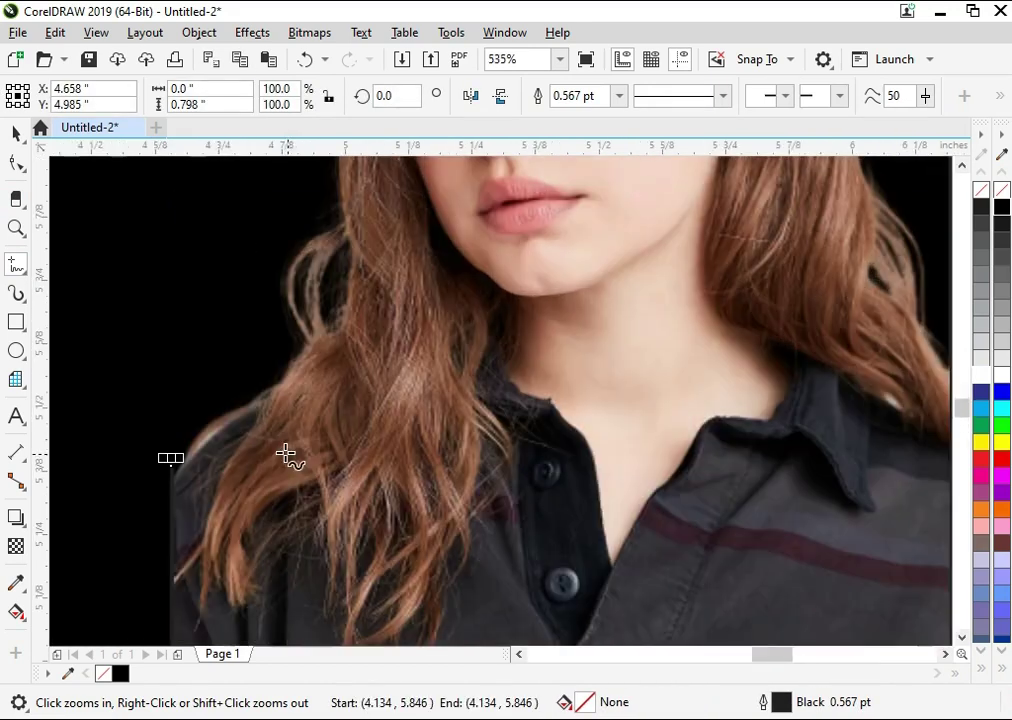
Trace nodes up the girl's left hair outline, past her face to the cap brim
{"action": "left_click", "coordinate": [170, 459]}
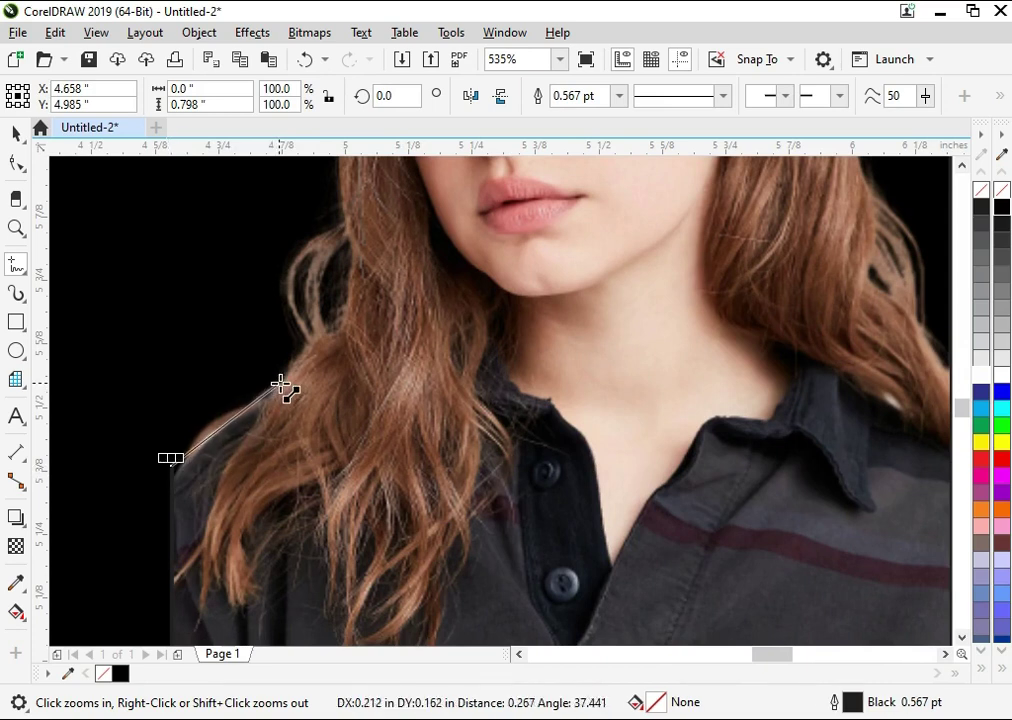
{"action": "left_click", "coordinate": [281, 386]}
{"action": "left_click", "coordinate": [310, 335]}
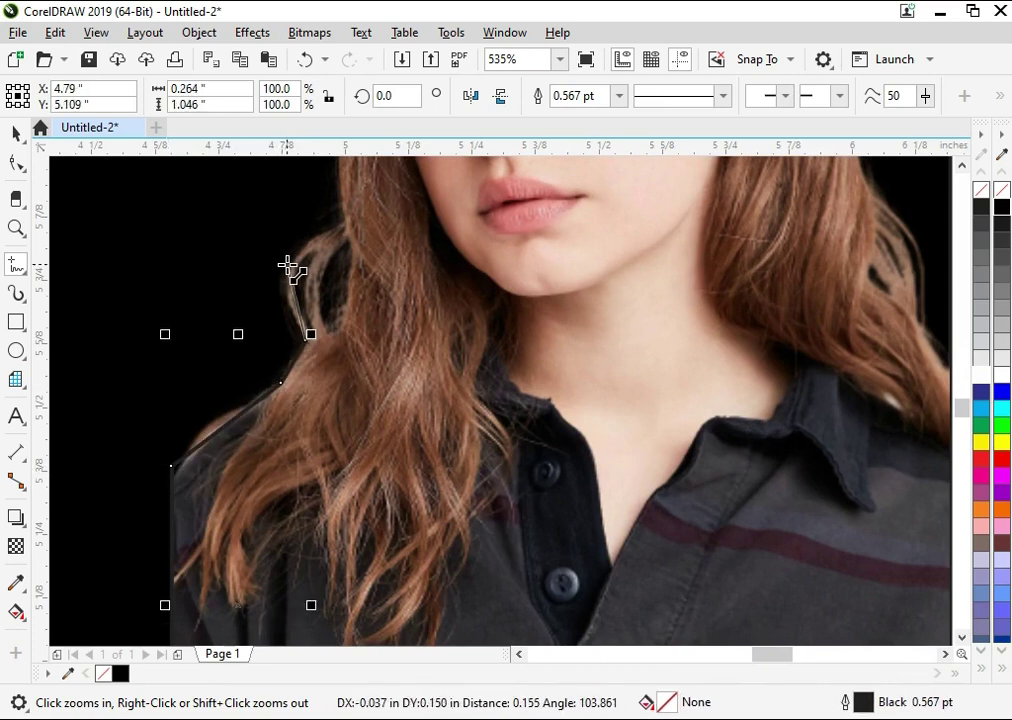
{"action": "left_click", "coordinate": [341, 221]}
{"action": "scroll", "coordinate": [343, 219], "scroll_direction": "down", "scroll_amount": 3}
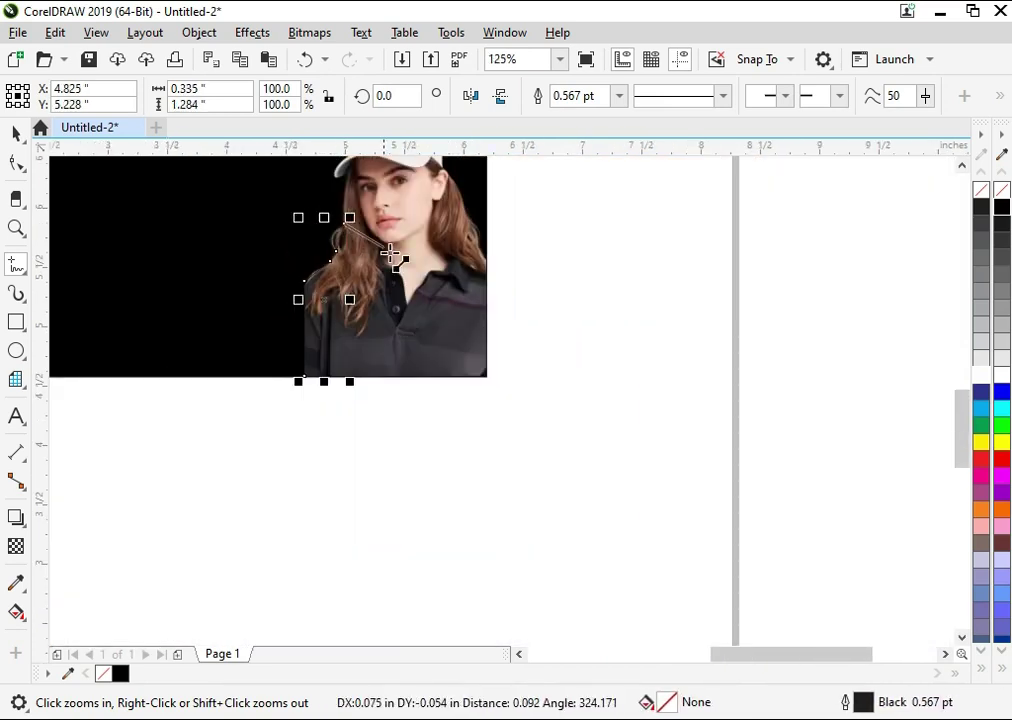
{"action": "scroll", "coordinate": [395, 262], "scroll_direction": "up", "scroll_amount": 2}
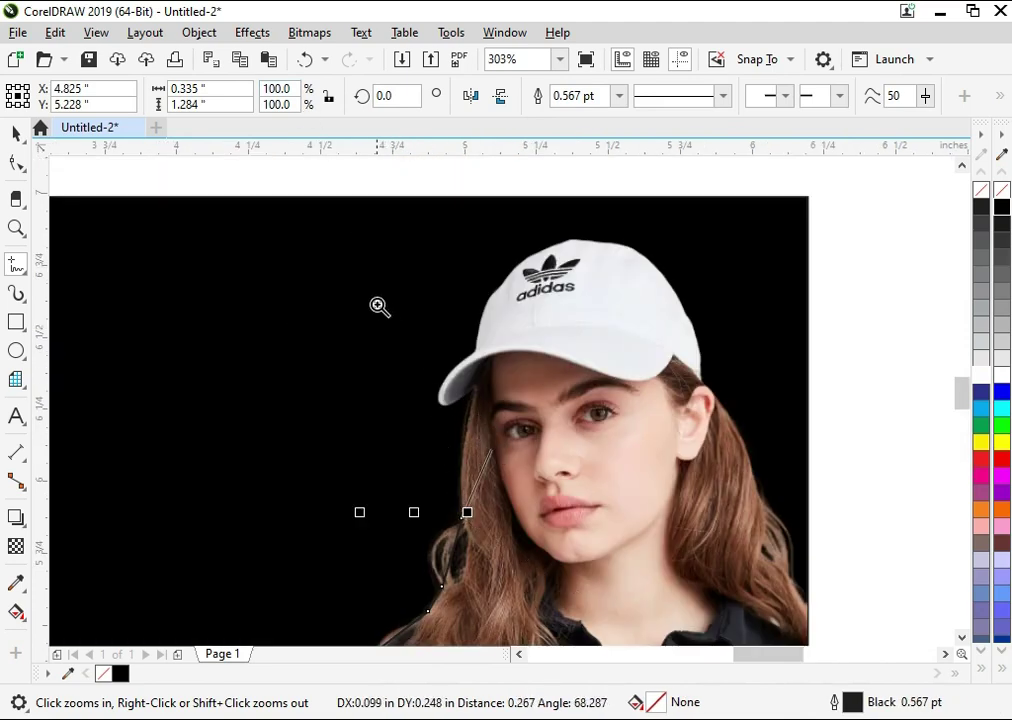
{"action": "scroll", "coordinate": [467, 477], "scroll_direction": "up", "scroll_amount": 2}
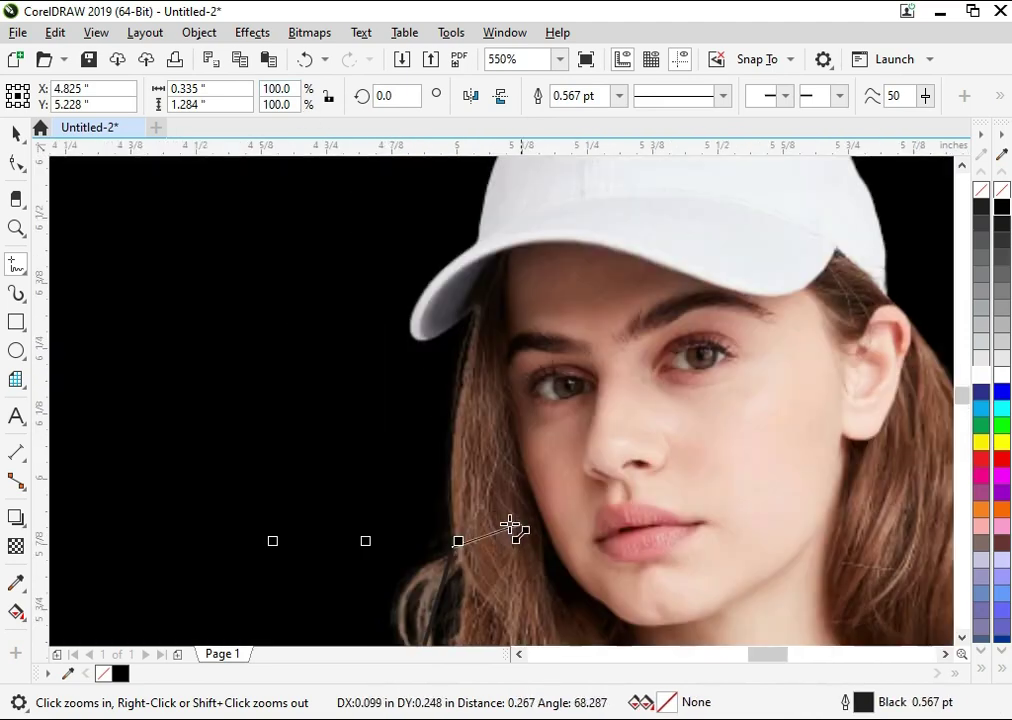
{"action": "left_click", "coordinate": [473, 305]}
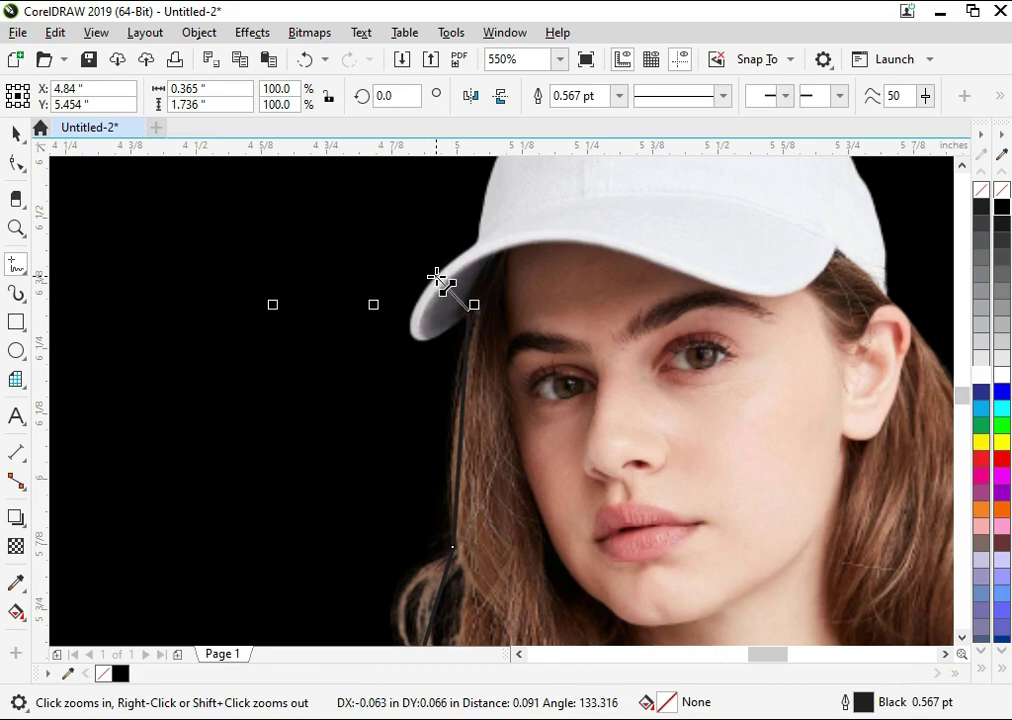
{"action": "scroll", "coordinate": [450, 290], "scroll_direction": "down", "scroll_amount": 2}
{"action": "scroll", "coordinate": [420, 360], "scroll_direction": "up", "scroll_amount": 2}
Continue the outline over the cap's brim, front, top and right side
{"action": "left_click_drag", "start_coordinate": [310, 456], "coordinate": [302, 432]}
{"action": "left_click", "coordinate": [306, 428]}
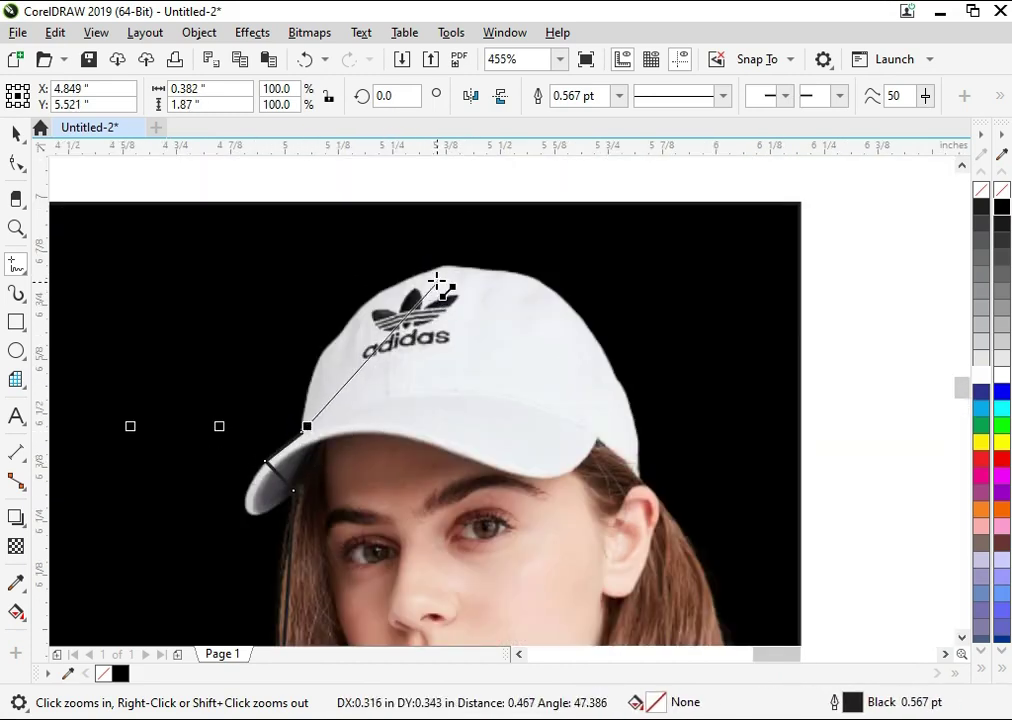
{"action": "left_click", "coordinate": [381, 288]}
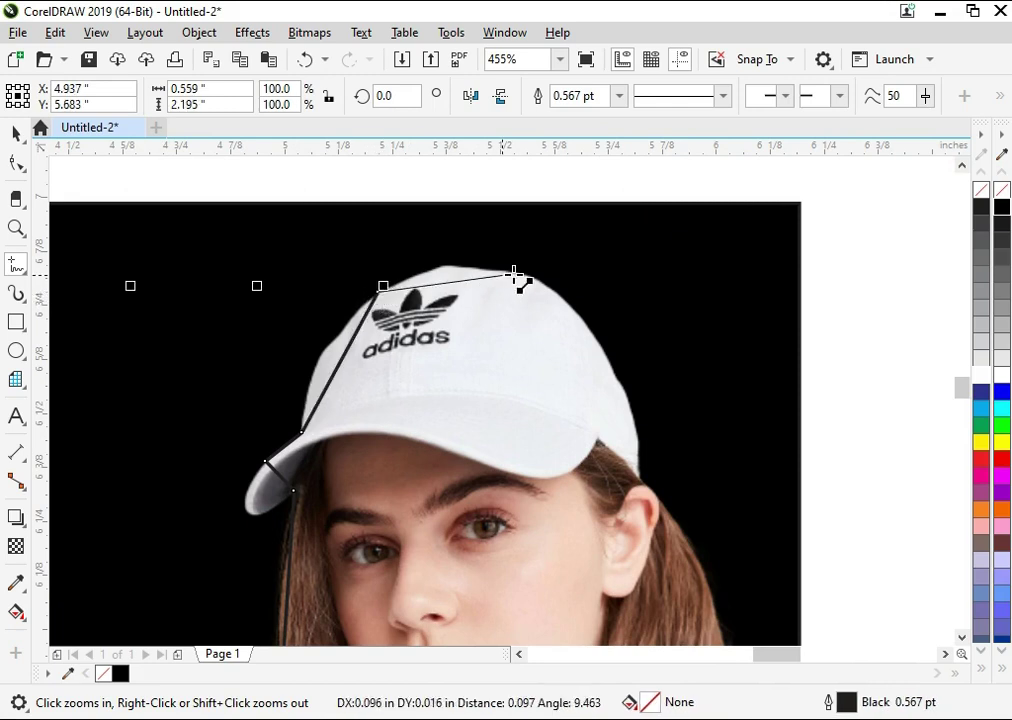
{"action": "left_click", "coordinate": [445, 264]}
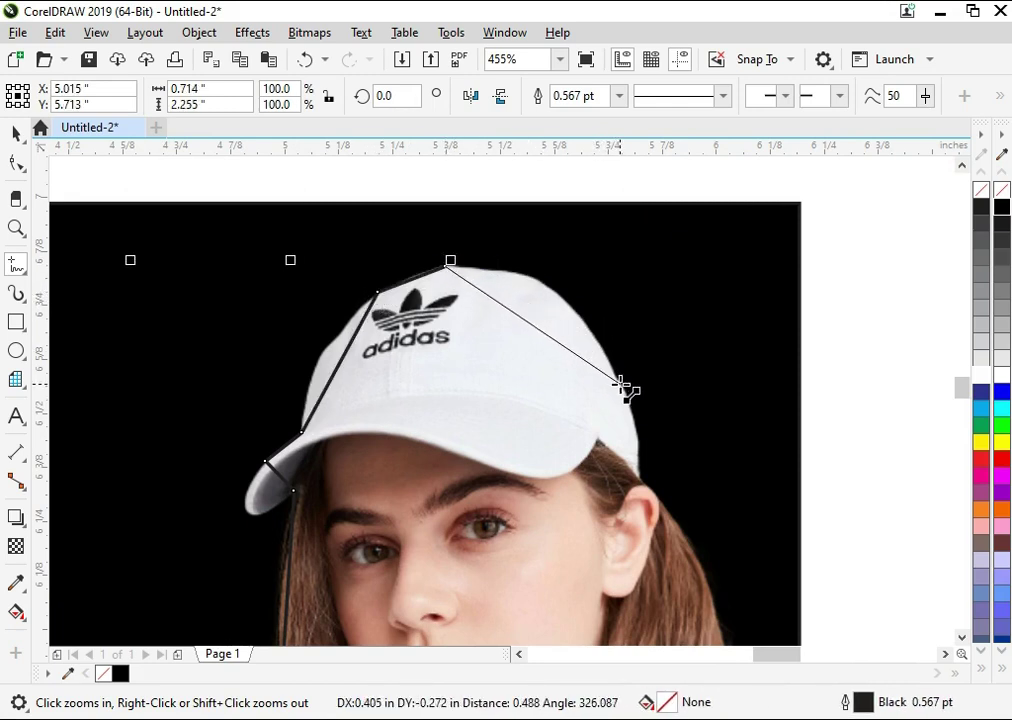
{"action": "left_click", "coordinate": [616, 384]}
{"action": "left_click_drag", "start_coordinate": [470, 316], "coordinate": [734, 610]}
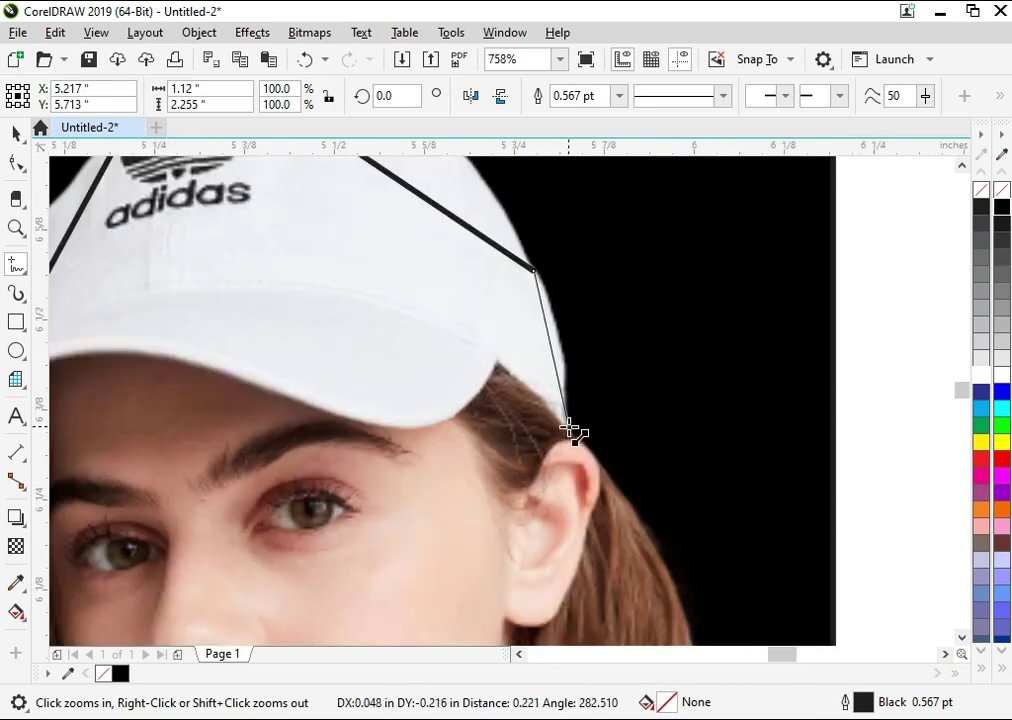
{"action": "scroll", "coordinate": [568, 433], "scroll_direction": "down", "scroll_amount": 2}
{"action": "scroll", "coordinate": [565, 445], "scroll_direction": "down", "scroll_amount": 2}
{"action": "left_click_drag", "start_coordinate": [565, 373], "coordinate": [680, 605]}
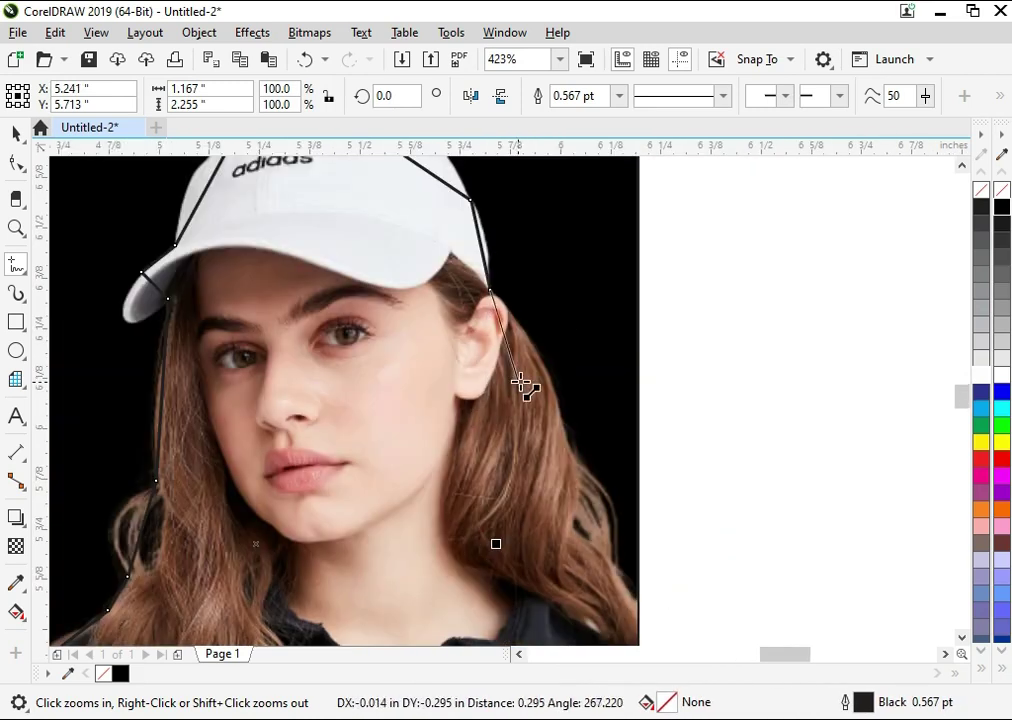
Trace down the right hair edge to the photo's bottom-right corner
{"action": "left_click", "coordinate": [577, 463]}
{"action": "scroll", "coordinate": [613, 568], "scroll_direction": "down", "scroll_amount": 5}
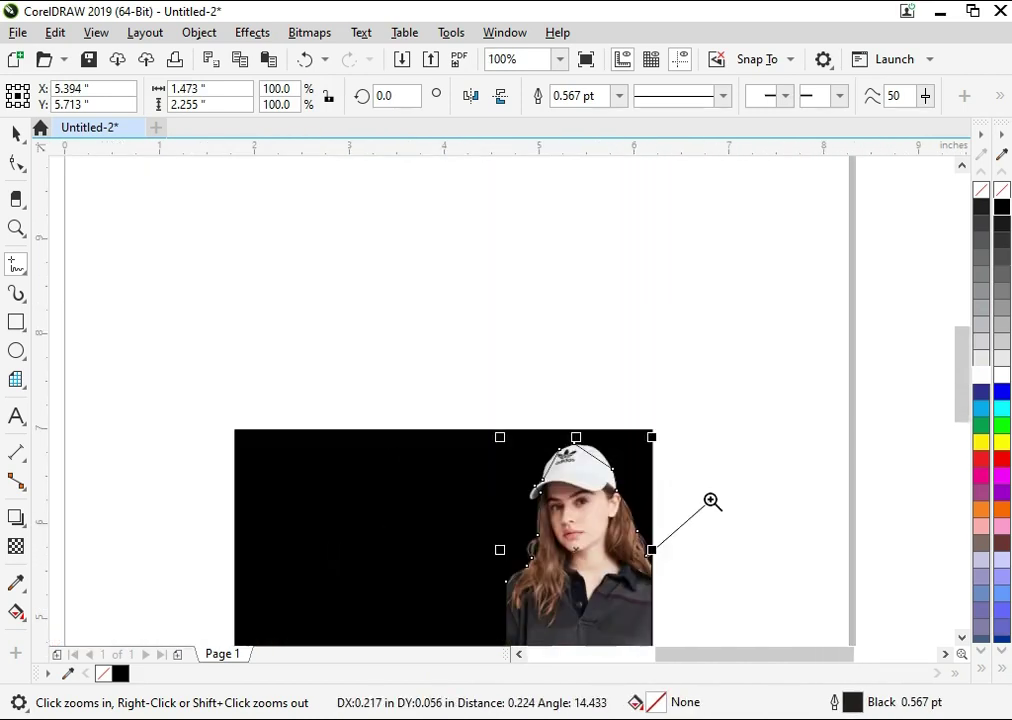
{"action": "scroll", "coordinate": [556, 443], "scroll_direction": "up", "scroll_amount": 4}
{"action": "scroll", "coordinate": [568, 386], "scroll_direction": "up", "scroll_amount": 1}
{"action": "left_click", "coordinate": [568, 393]}
{"action": "scroll", "coordinate": [580, 410], "scroll_direction": "down", "scroll_amount": 2}
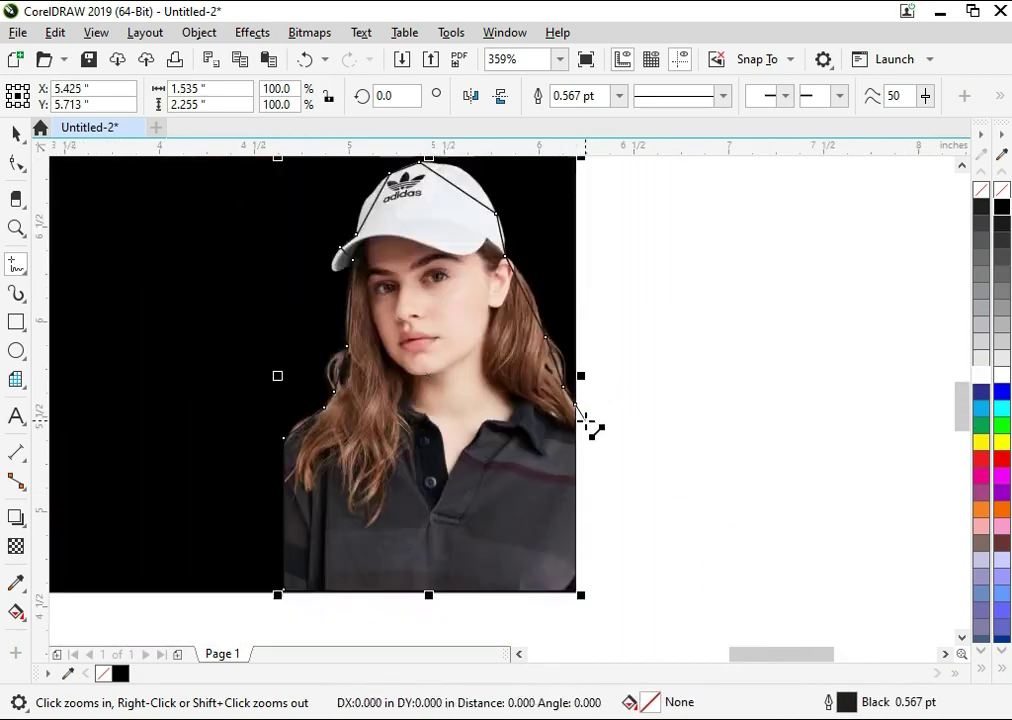
{"action": "scroll", "coordinate": [508, 469], "scroll_direction": "down", "scroll_amount": 2}
{"action": "scroll", "coordinate": [648, 501], "scroll_direction": "up", "scroll_amount": 4}
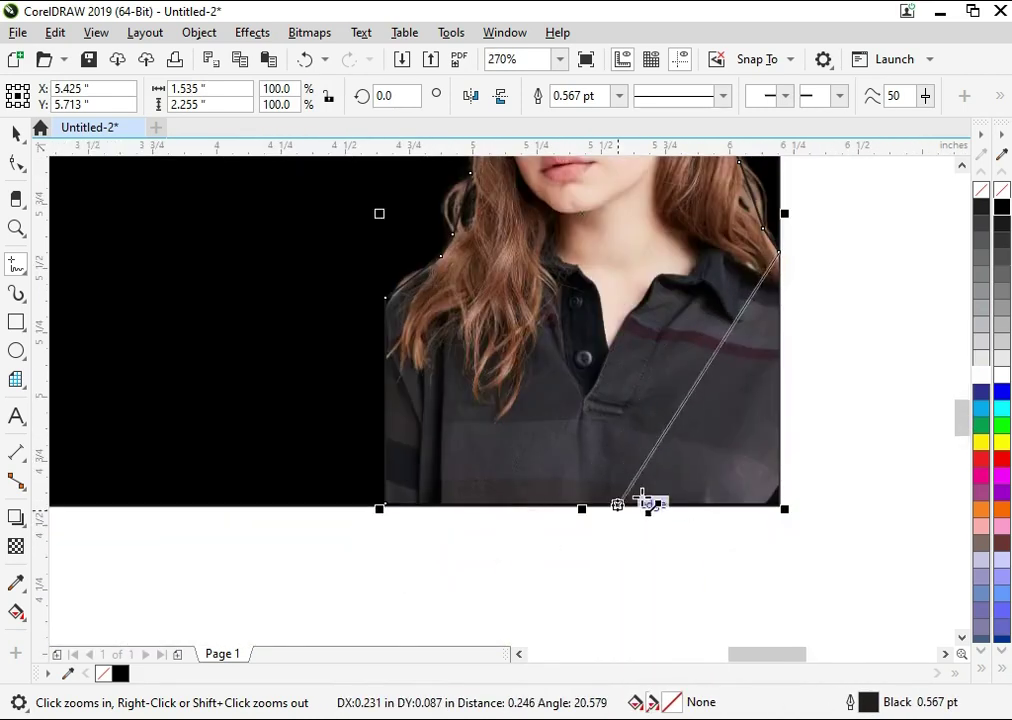
{"action": "left_click", "coordinate": [779, 503]}
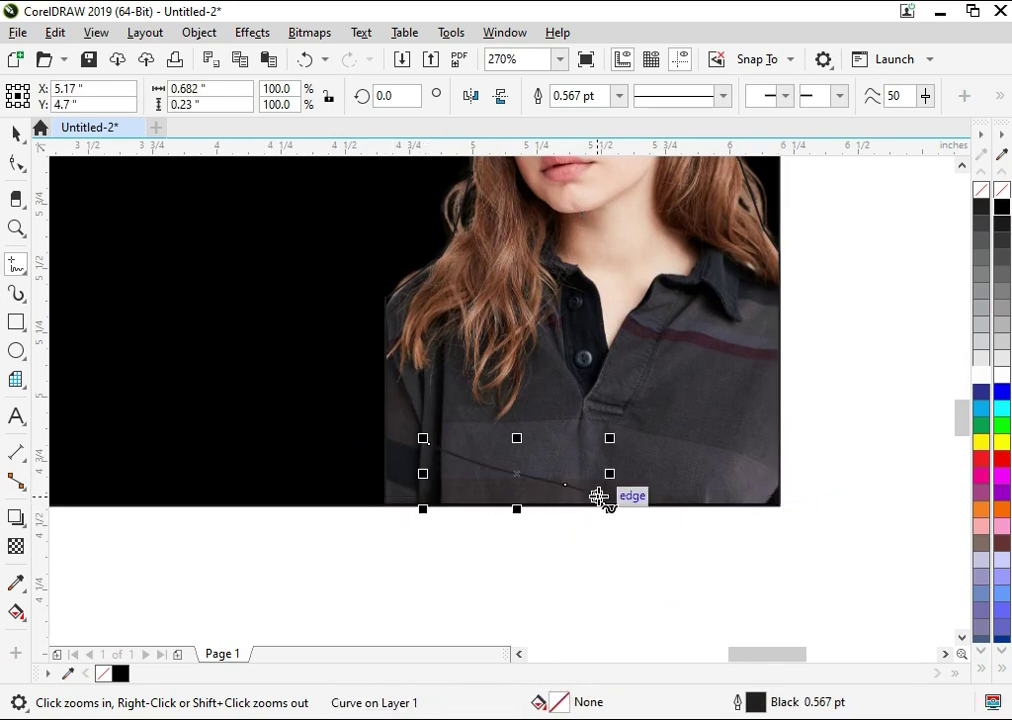
{"action": "key", "text": "space"}
Undo the last change and redraw the final segment to close the outline around the girl
{"action": "key", "text": "ctrl+z"}
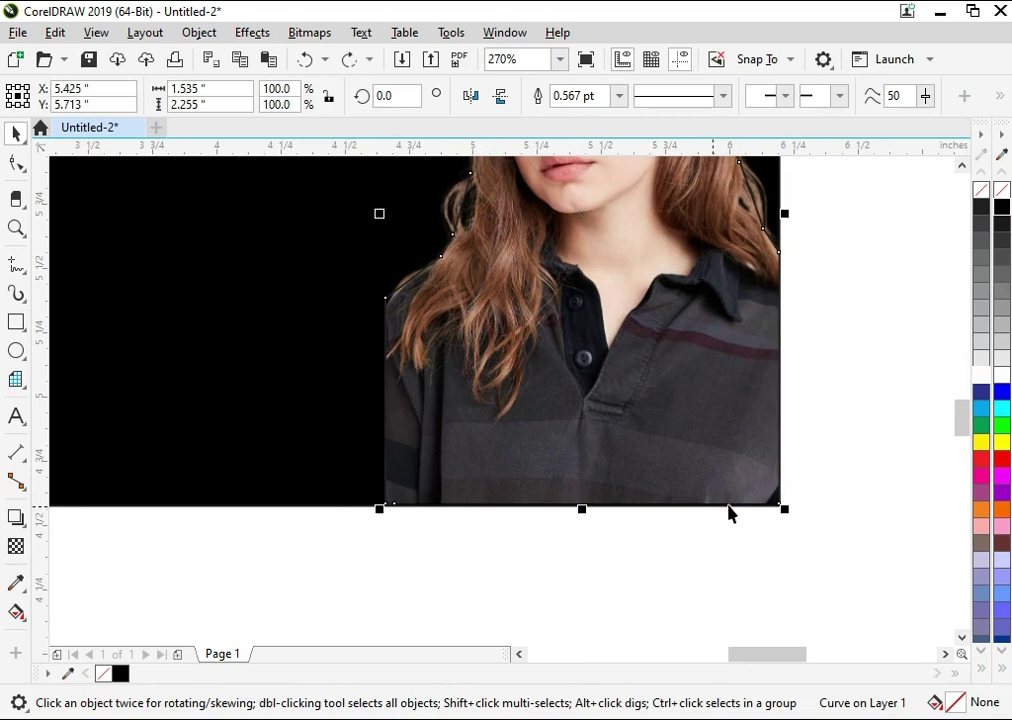
{"action": "key", "text": "space"}
{"action": "left_click", "coordinate": [780, 508]}
{"action": "scroll", "coordinate": [405, 510], "scroll_direction": "up", "scroll_amount": 4}
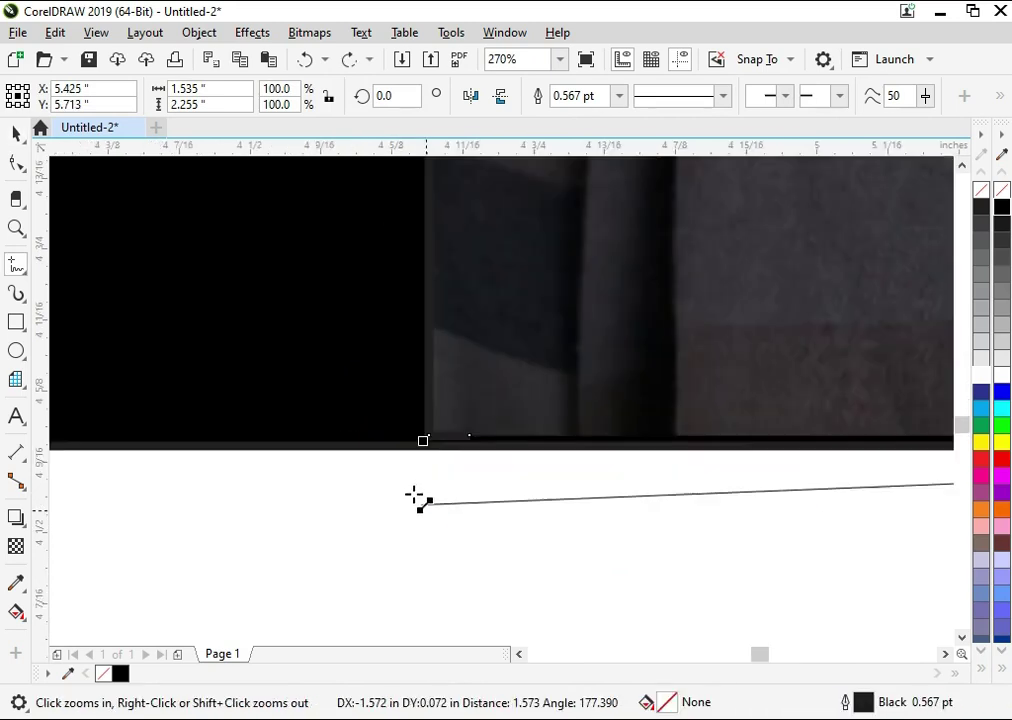
{"action": "left_click", "coordinate": [476, 436]}
{"action": "key", "text": "space"}
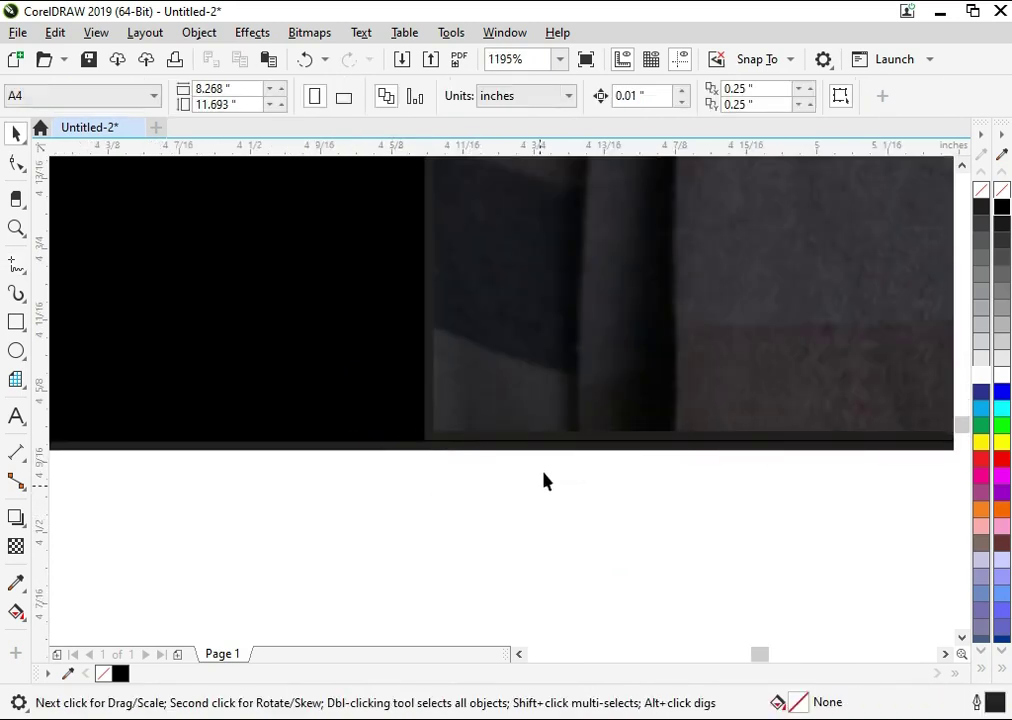
{"action": "scroll", "coordinate": [542, 478], "scroll_direction": "down", "scroll_amount": 5}
{"action": "scroll", "coordinate": [542, 461], "scroll_direction": "down", "scroll_amount": 1}
{"action": "scroll", "coordinate": [551, 368], "scroll_direction": "up", "scroll_amount": 1}
Colour the girl's traced outline yellow
{"action": "key", "text": "F10"}
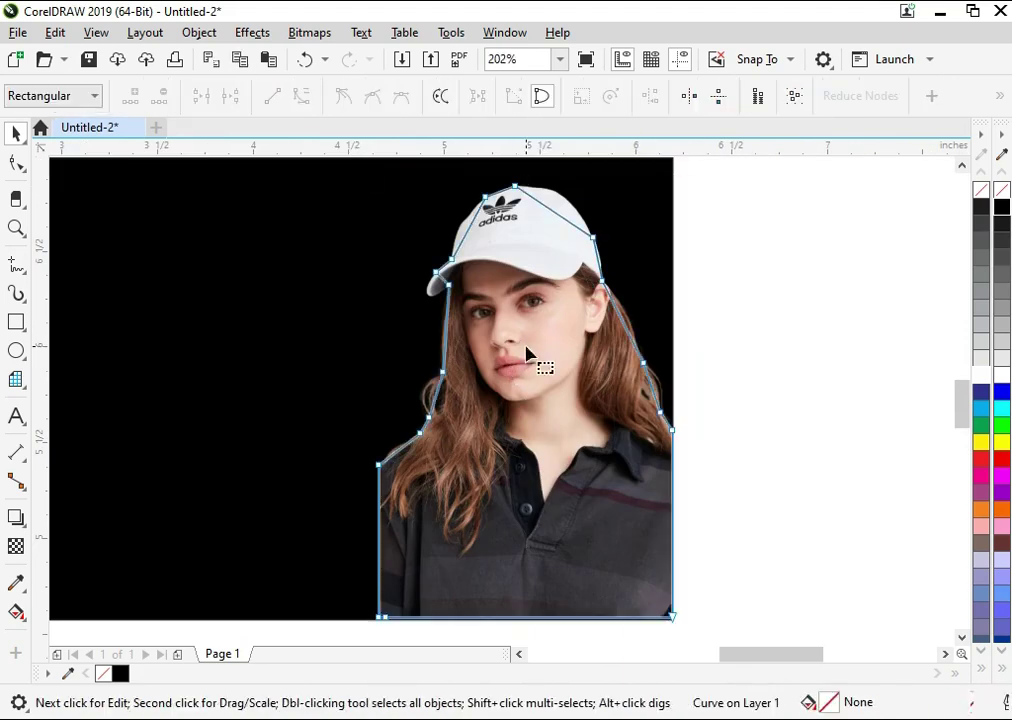
{"action": "left_click_drag", "start_coordinate": [702, 640], "coordinate": [339, 155]}
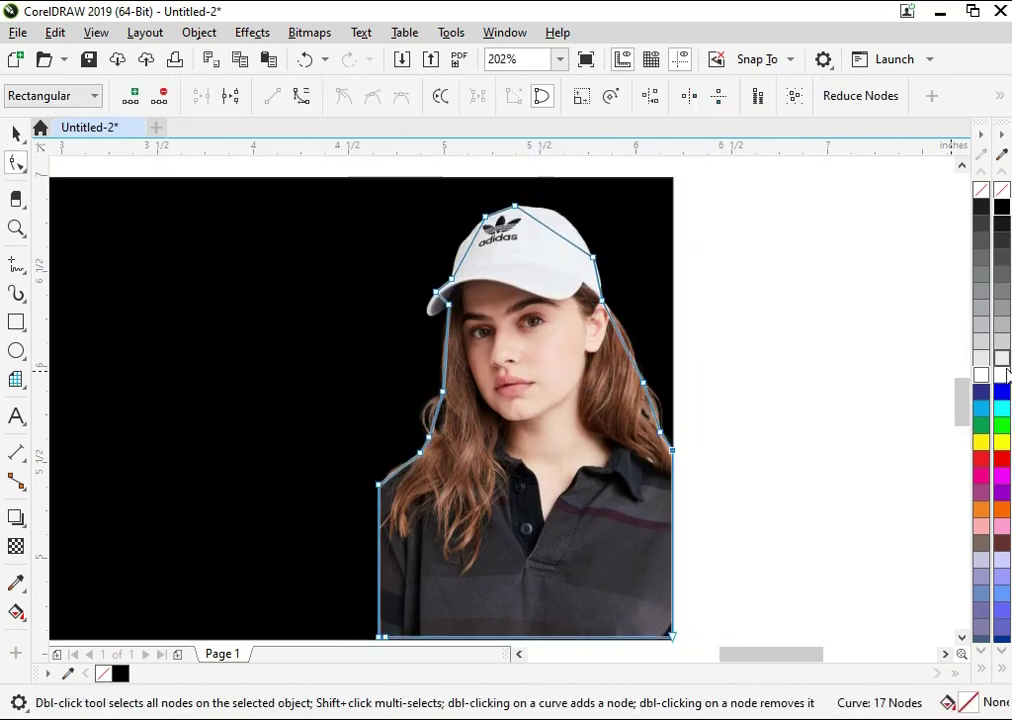
{"action": "right_click", "coordinate": [985, 450]}
{"action": "key", "text": "space"}
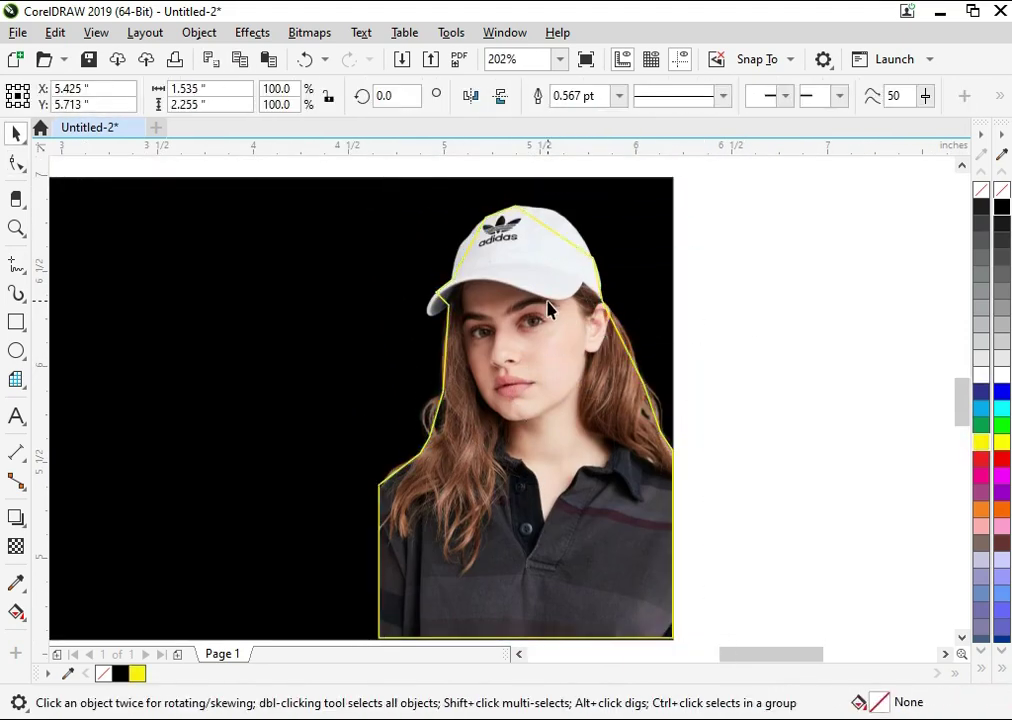
Zoom in on the hair edge and trial-bend an outline segment there, undoing the attempt
{"action": "key", "text": "F10"}
{"action": "left_click_drag", "start_coordinate": [730, 195], "coordinate": [334, 627]}
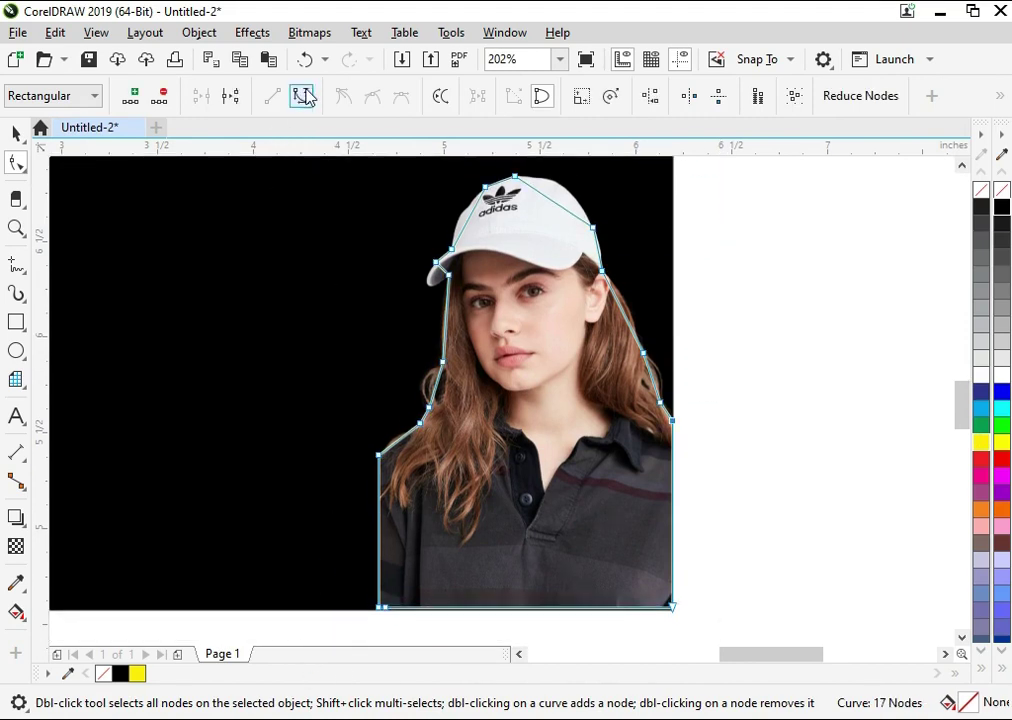
{"action": "key", "text": "z"}
{"action": "left_click_drag", "start_coordinate": [375, 305], "coordinate": [481, 515]}
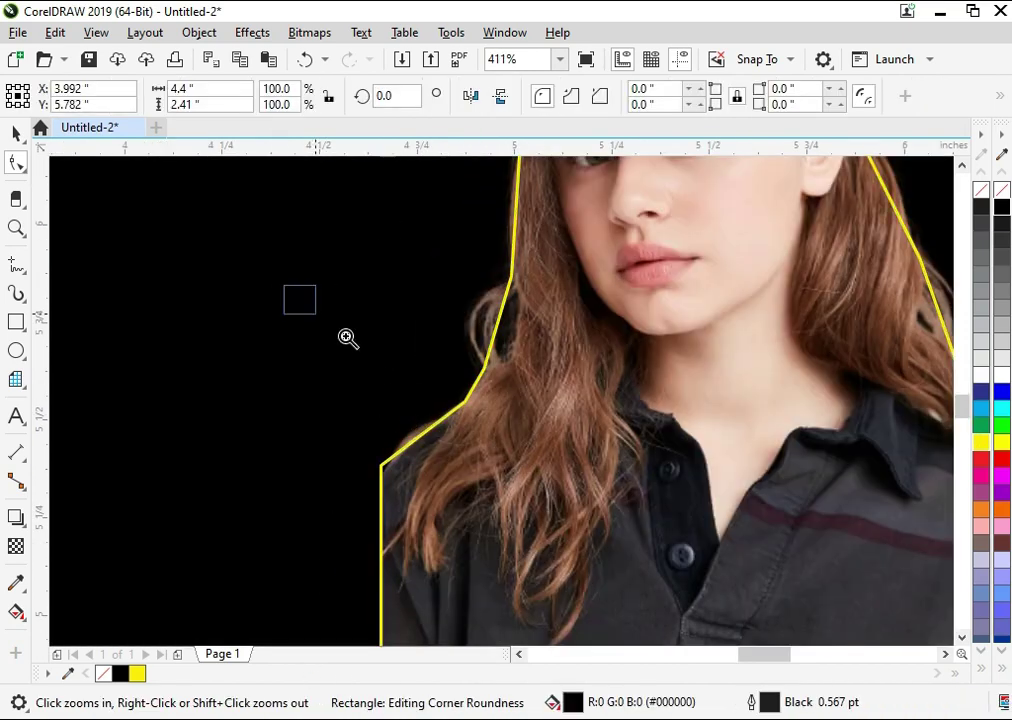
{"action": "left_click", "coordinate": [347, 338]}
{"action": "left_click", "coordinate": [420, 464]}
{"action": "left_click_drag", "start_coordinate": [401, 481], "coordinate": [400, 463]}
{"action": "key", "text": "ctrl+z"}
{"action": "left_click", "coordinate": [470, 486]}
{"action": "scroll", "coordinate": [447, 482], "scroll_direction": "down", "scroll_amount": 2}
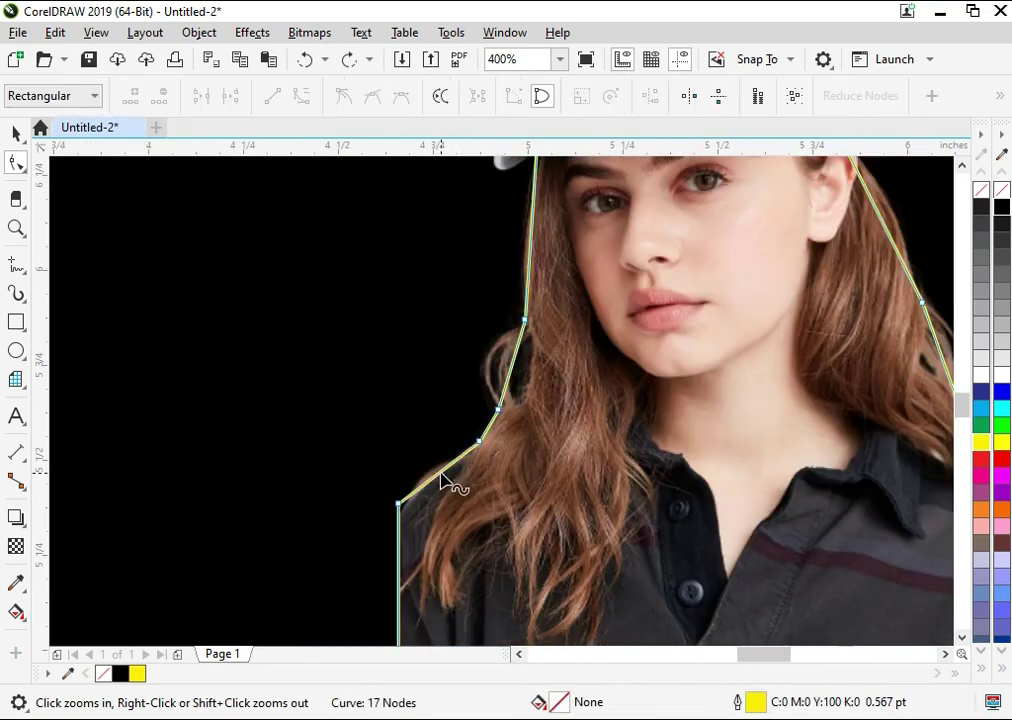
{"action": "left_click_drag", "start_coordinate": [441, 478], "coordinate": [436, 482]}
{"action": "scroll", "coordinate": [447, 475], "scroll_direction": "down", "scroll_amount": 4}
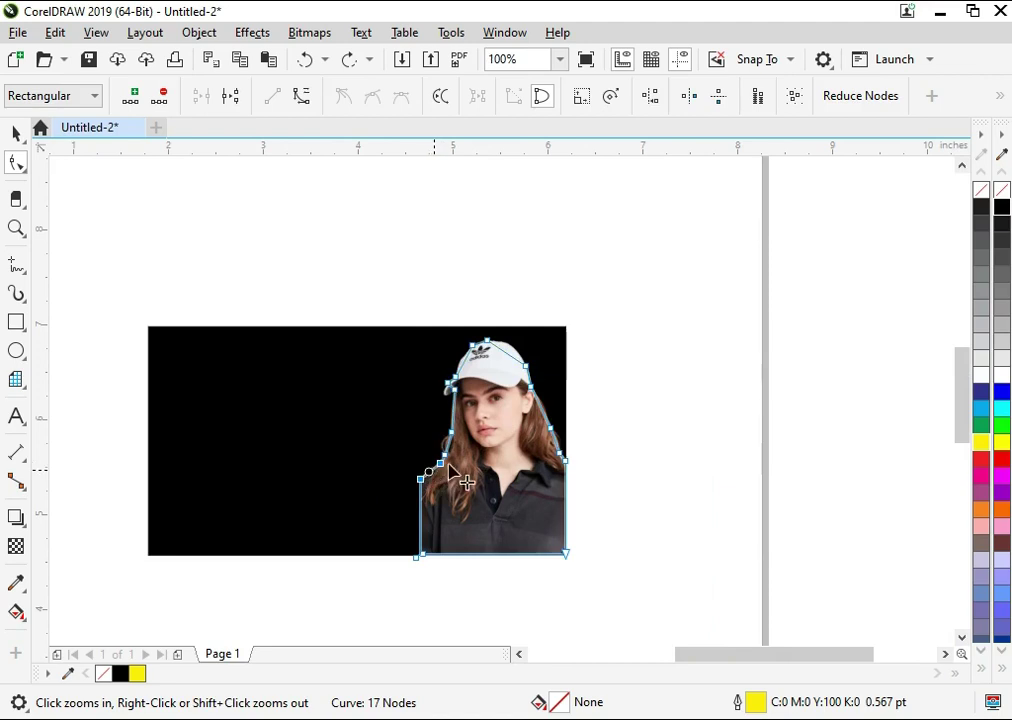
Bow the outline segment outward to follow the hair edge
{"action": "key", "text": "space"}
{"action": "key", "text": "space"}
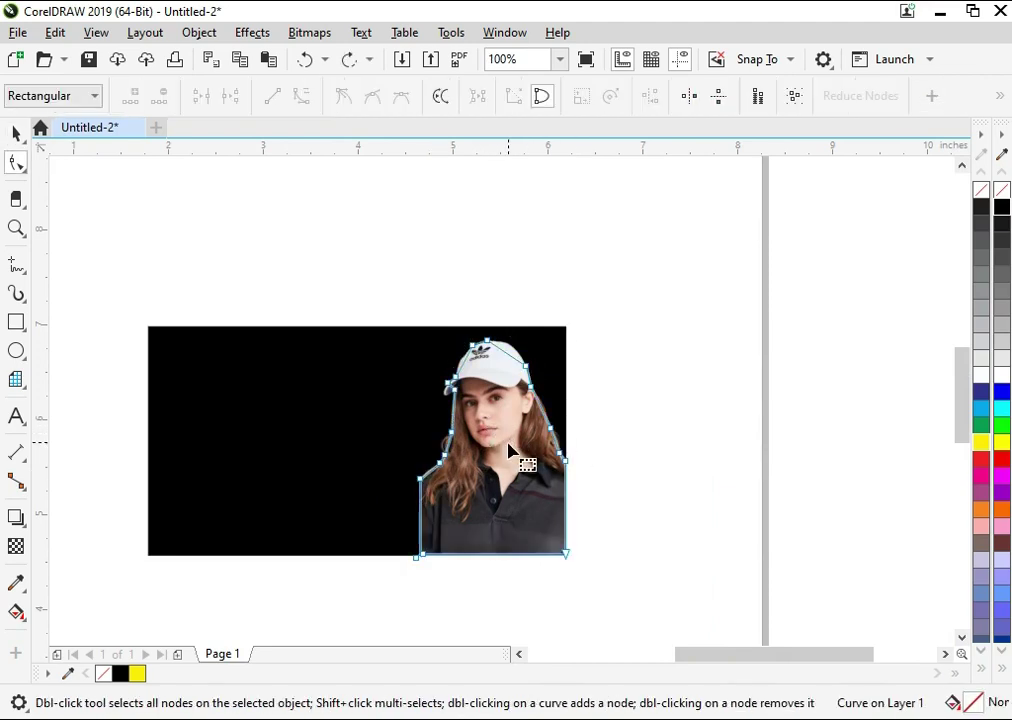
{"action": "left_click", "coordinate": [453, 432]}
{"action": "key", "text": "ctrl+a"}
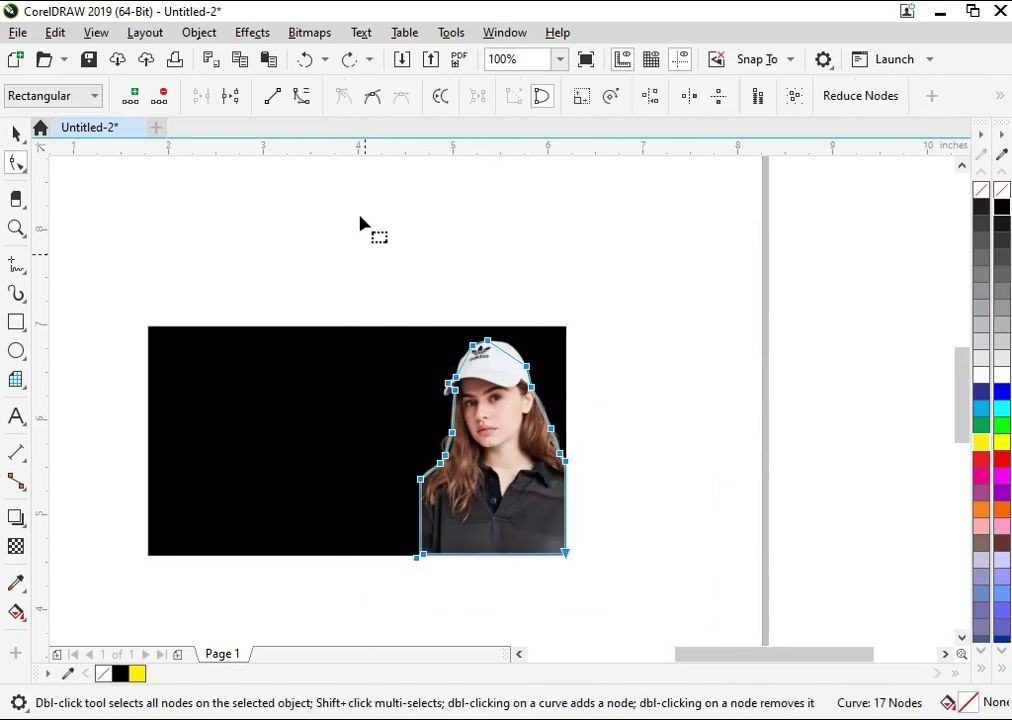
{"action": "left_click_drag", "start_coordinate": [409, 422], "coordinate": [486, 520]}
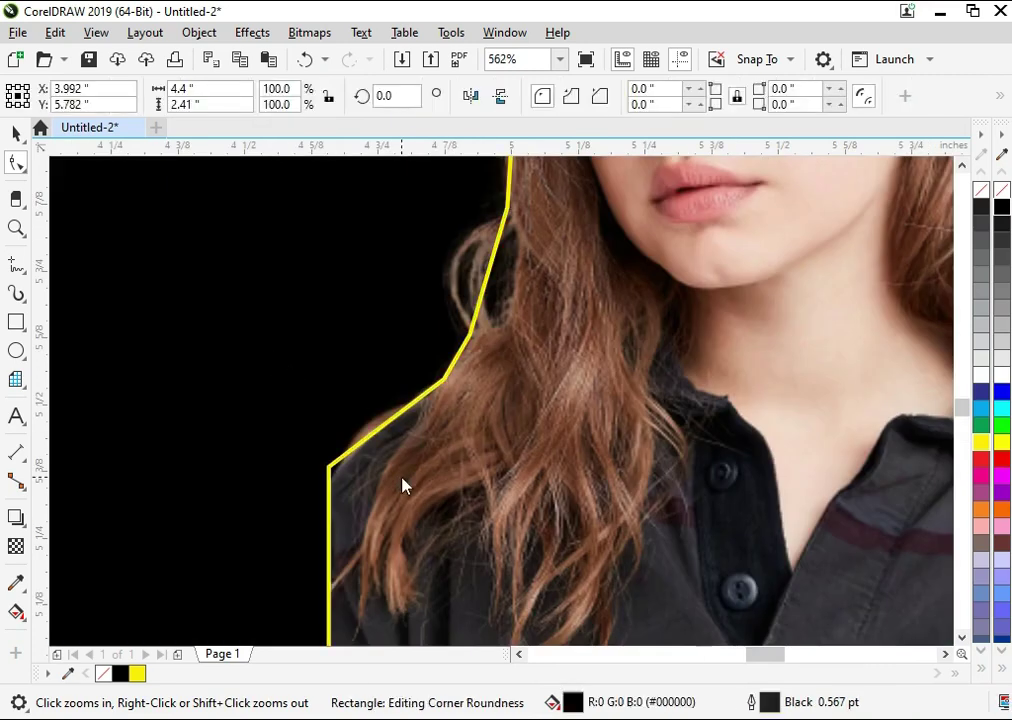
{"action": "left_click_drag", "start_coordinate": [366, 434], "coordinate": [356, 395]}
{"action": "scroll", "coordinate": [389, 337], "scroll_direction": "down", "scroll_amount": 3}
{"action": "scroll", "coordinate": [383, 393], "scroll_direction": "up", "scroll_amount": 4}
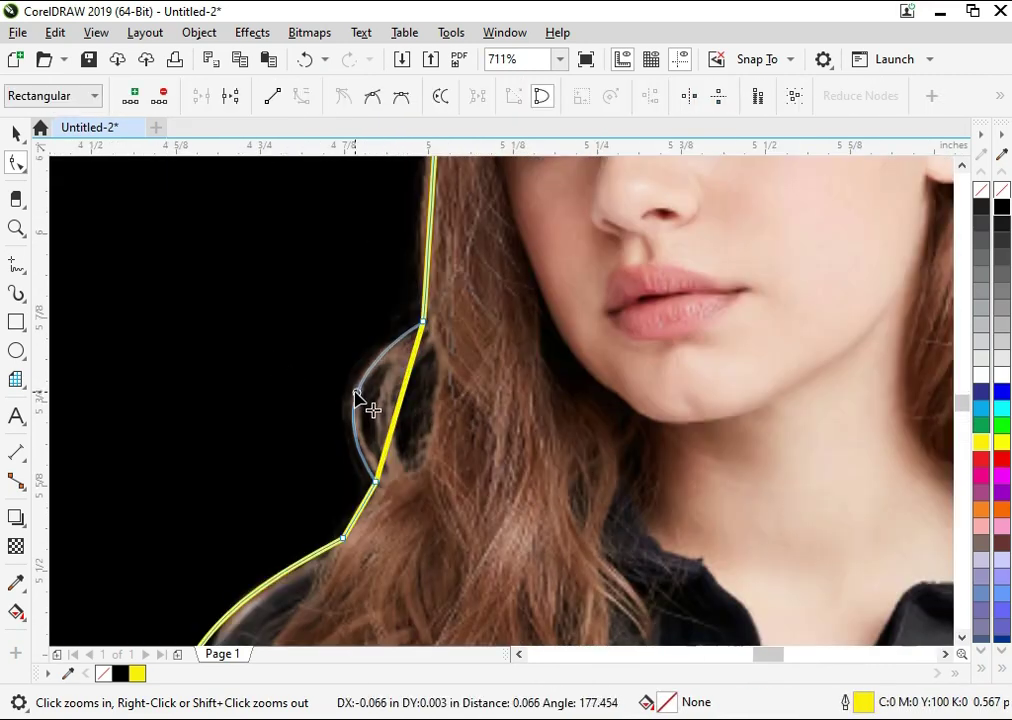
{"action": "key", "text": "space"}
{"action": "scroll", "coordinate": [434, 284], "scroll_direction": "down", "scroll_amount": 6}
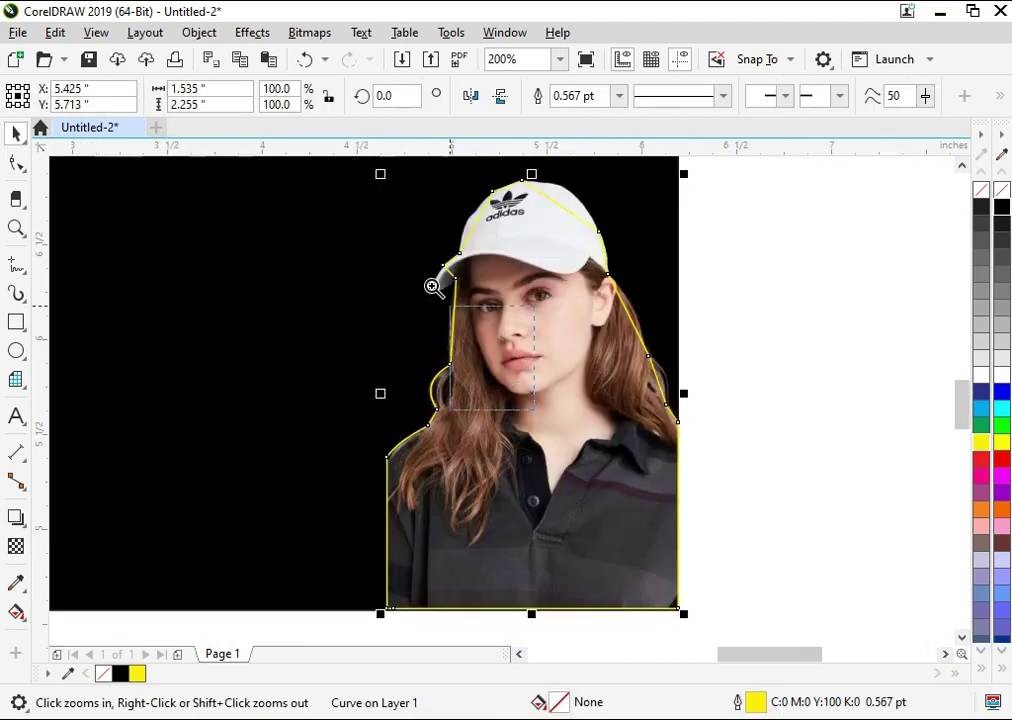
{"action": "scroll", "coordinate": [525, 459], "scroll_direction": "up", "scroll_amount": 4}
Curve the outline segments around the cap brim, fitting the brim tip
{"action": "key", "text": "space"}
{"action": "left_click_drag", "start_coordinate": [499, 444], "coordinate": [487, 437]}
{"action": "left_click_drag", "start_coordinate": [488, 308], "coordinate": [458, 357]}
{"action": "scroll", "coordinate": [580, 427], "scroll_direction": "up", "scroll_amount": 2}
{"action": "scroll", "coordinate": [501, 381], "scroll_direction": "up", "scroll_amount": 1}
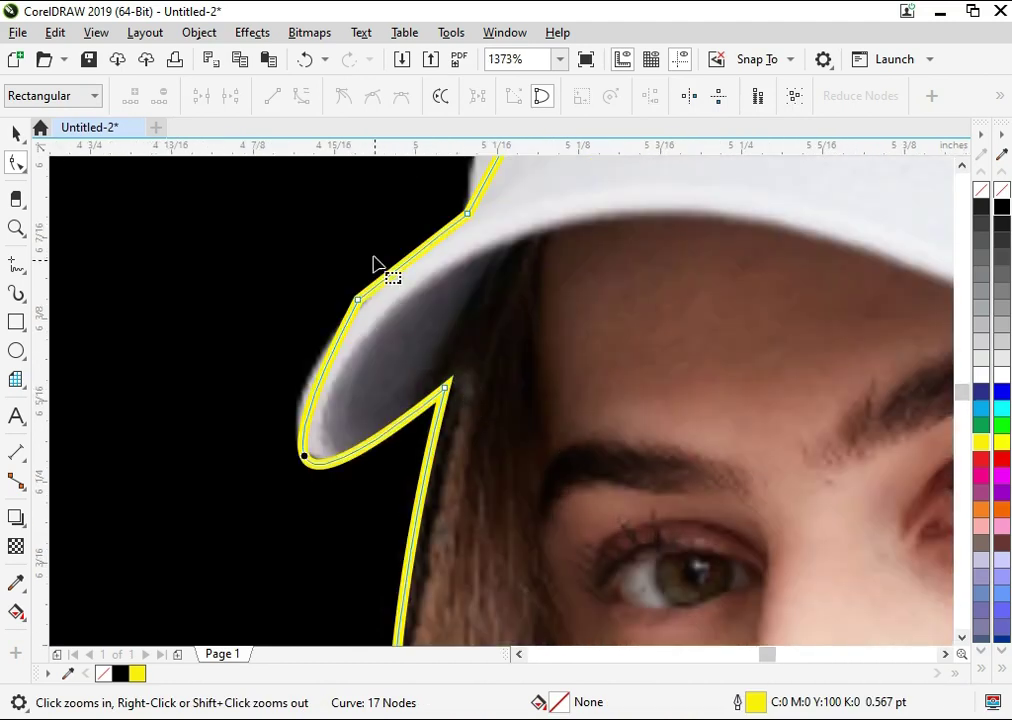
{"action": "left_click", "coordinate": [322, 343]}
{"action": "left_click_drag", "start_coordinate": [250, 506], "coordinate": [229, 480]}
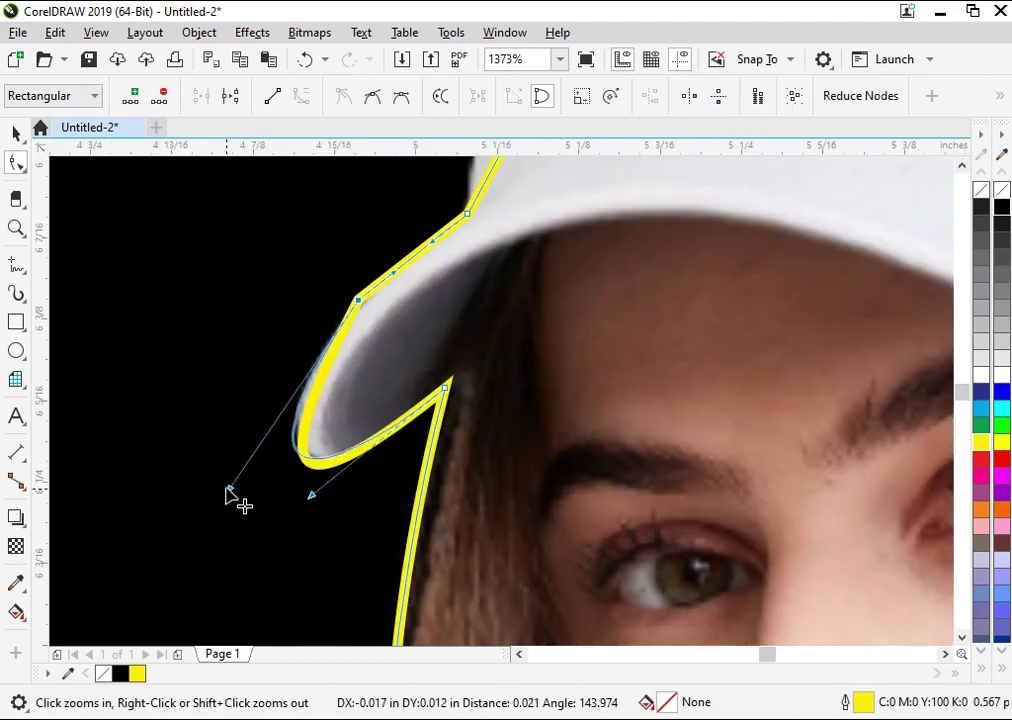
{"action": "left_click", "coordinate": [313, 496]}
{"action": "scroll", "coordinate": [508, 354], "scroll_direction": "down", "scroll_amount": 2}
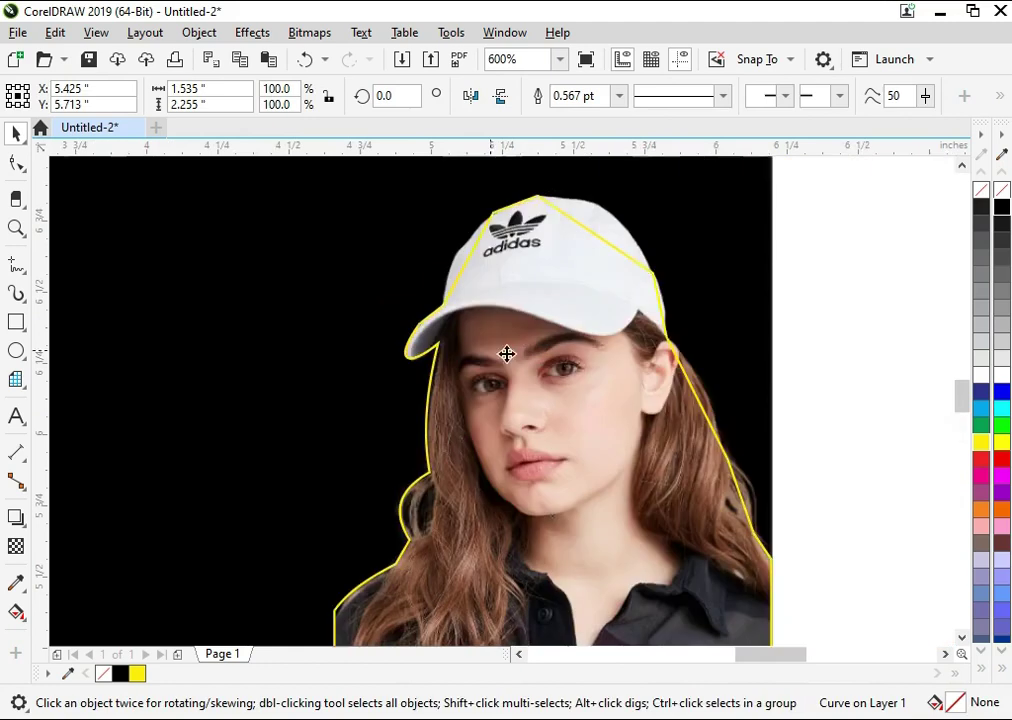
{"action": "scroll", "coordinate": [535, 357], "scroll_direction": "up", "scroll_amount": 1}
Bend the outline over the cap's side, top and edge
{"action": "left_click_drag", "start_coordinate": [530, 400], "coordinate": [498, 384]}
{"action": "scroll", "coordinate": [731, 281], "scroll_direction": "down", "scroll_amount": 2}
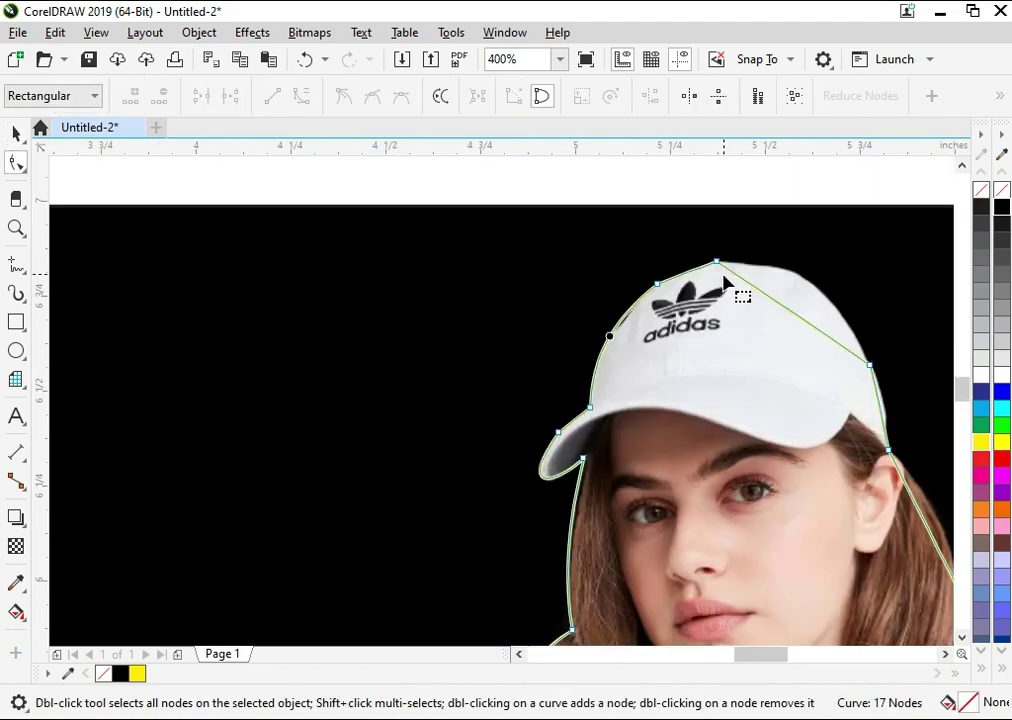
{"action": "left_click_drag", "start_coordinate": [628, 221], "coordinate": [926, 481]}
{"action": "mouse_move", "coordinate": [463, 332]}
{"action": "left_mouse_down"}
{"action": "mouse_move", "coordinate": [456, 306]}
{"action": "mouse_move", "coordinate": [487, 267]}
{"action": "left_mouse_up"}
{"action": "scroll", "coordinate": [517, 334], "scroll_direction": "down", "scroll_amount": 3}
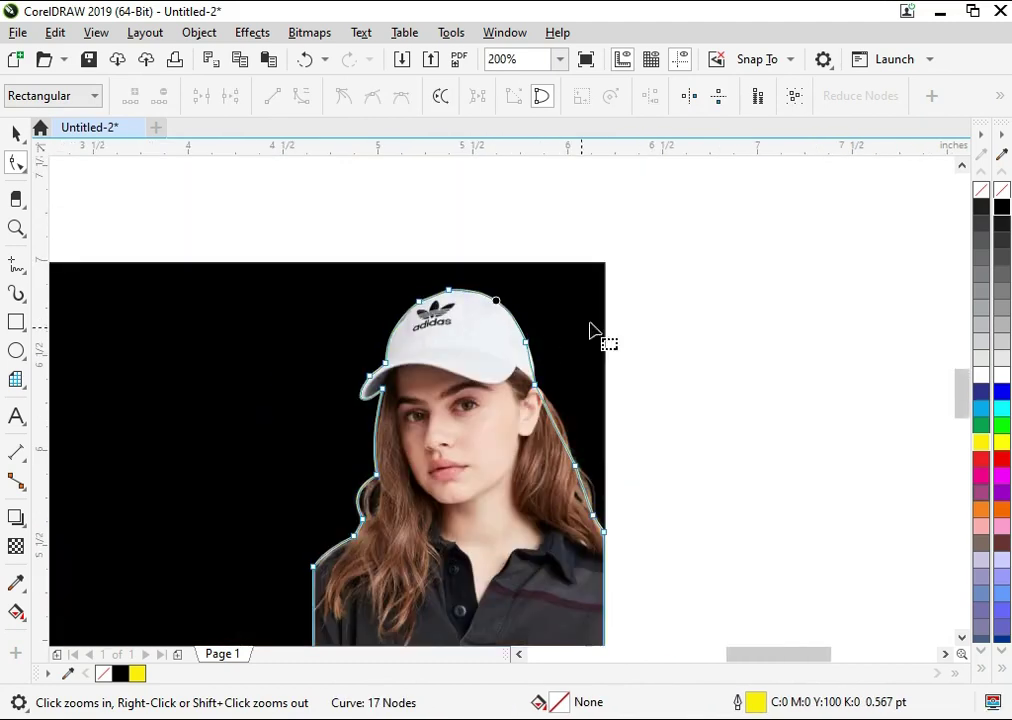
{"action": "left_click_drag", "start_coordinate": [453, 487], "coordinate": [453, 487]}
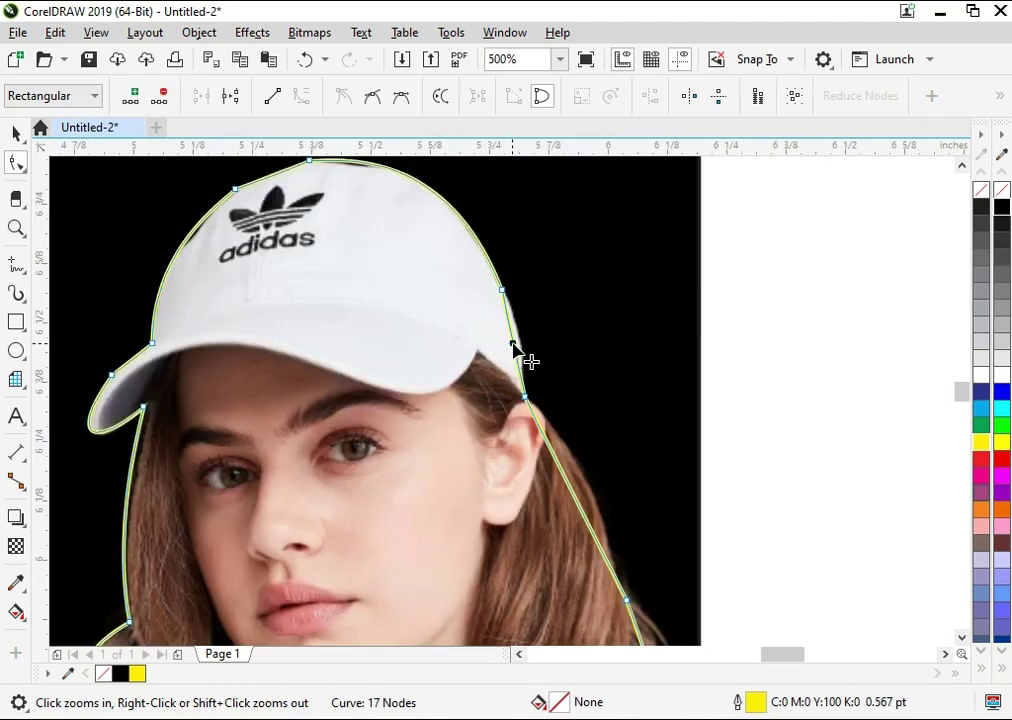
{"action": "left_click_drag", "start_coordinate": [512, 345], "coordinate": [513, 368]}
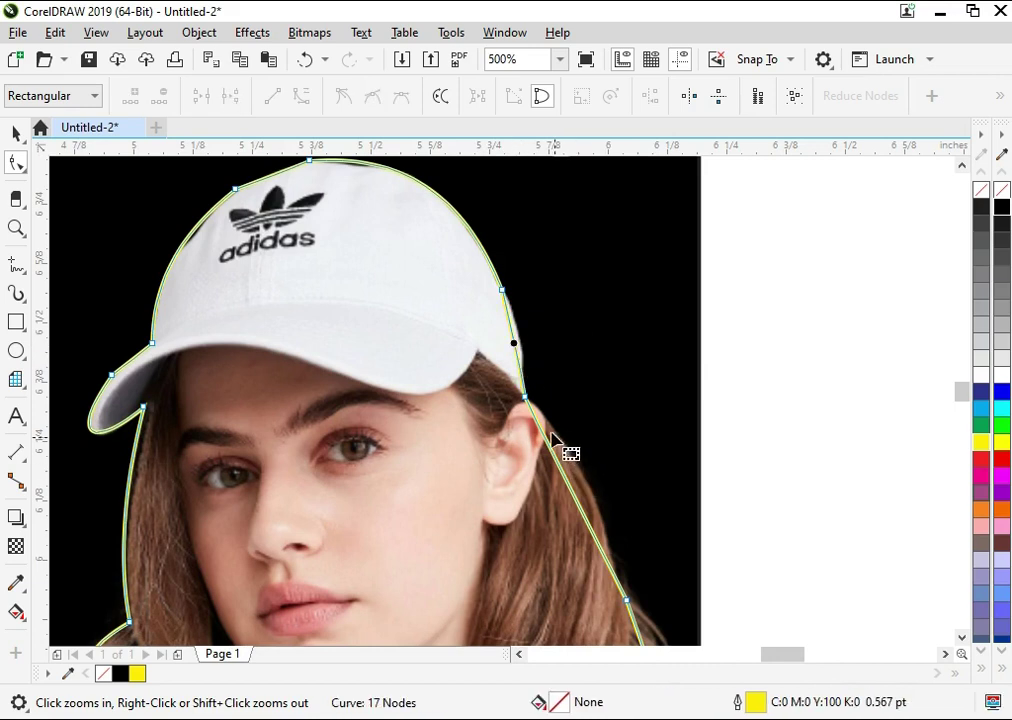
{"action": "scroll", "coordinate": [552, 366], "scroll_direction": "up", "scroll_amount": 2}
{"action": "left_click_drag", "start_coordinate": [436, 330], "coordinate": [450, 338]}
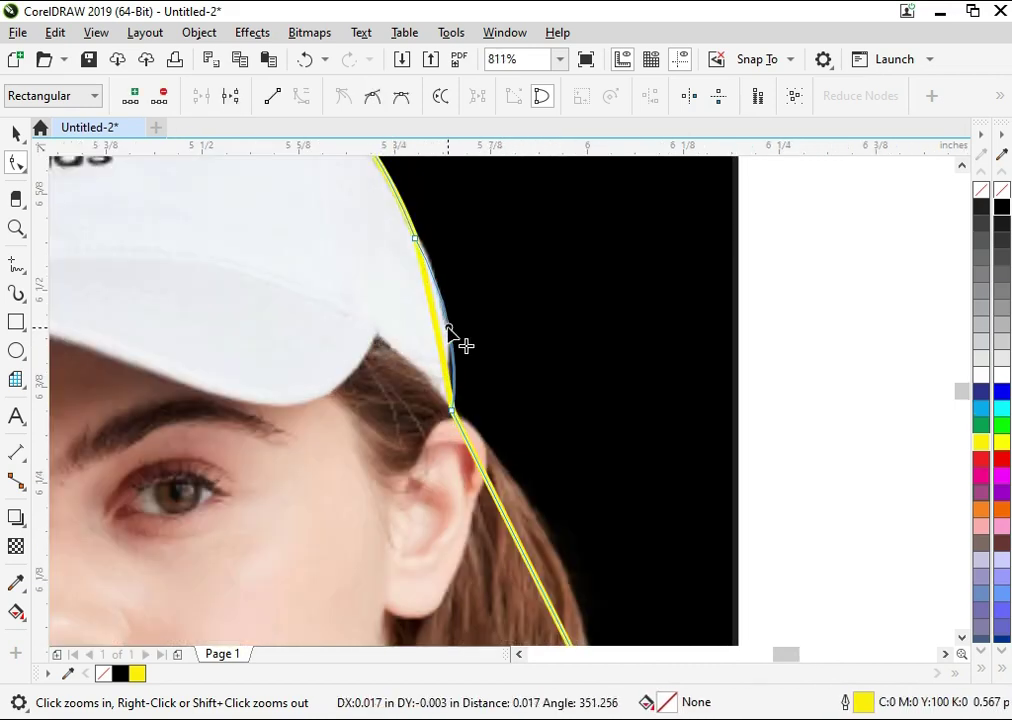
Bow the segments below the ear and along the hair by the collar outward
{"action": "left_click_drag", "start_coordinate": [473, 453], "coordinate": [533, 422]}
{"action": "scroll", "coordinate": [501, 522], "scroll_direction": "down", "scroll_amount": 6}
{"action": "scroll", "coordinate": [377, 415], "scroll_direction": "up", "scroll_amount": 4}
{"action": "scroll", "coordinate": [549, 474], "scroll_direction": "down", "scroll_amount": 3}
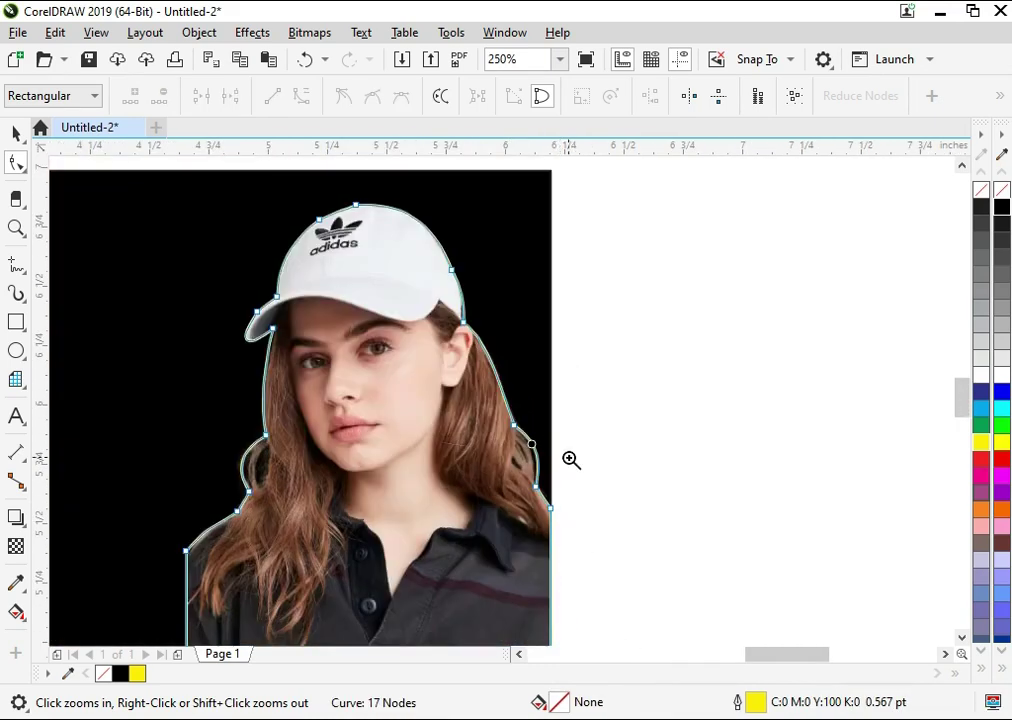
{"action": "scroll", "coordinate": [571, 459], "scroll_direction": "up", "scroll_amount": 7}
{"action": "left_click_drag", "start_coordinate": [668, 380], "coordinate": [680, 372]}
{"action": "key", "text": "space"}
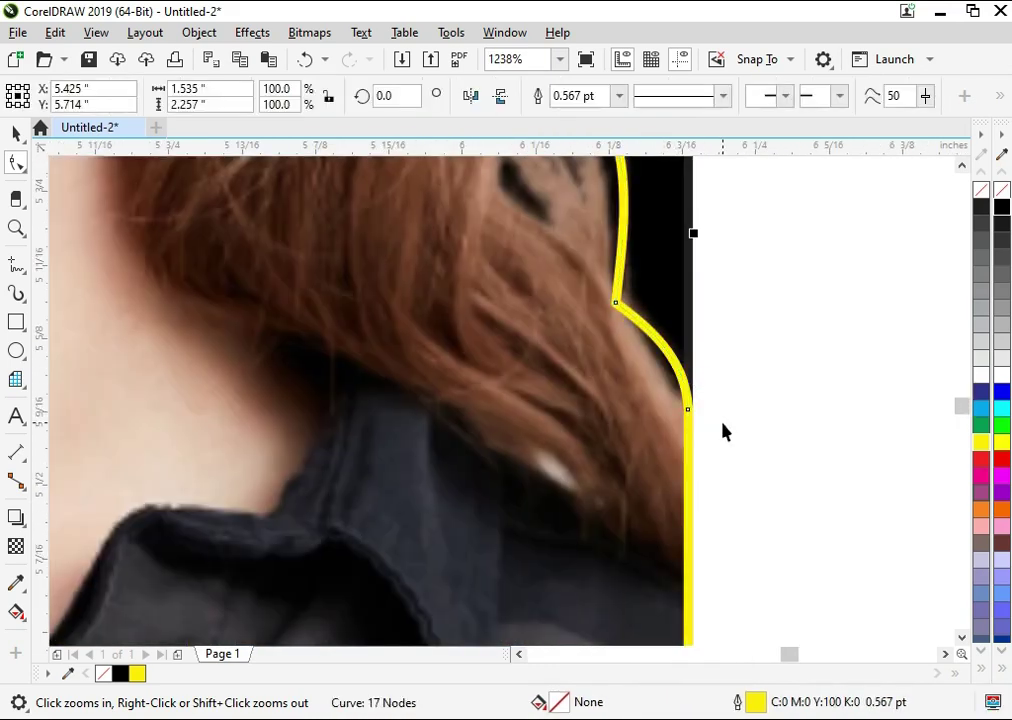
{"action": "scroll", "coordinate": [707, 418], "scroll_direction": "down", "scroll_amount": 6}
{"action": "scroll", "coordinate": [648, 296], "scroll_direction": "down", "scroll_amount": 3}
{"action": "left_click_drag", "start_coordinate": [648, 296], "coordinate": [651, 237]}
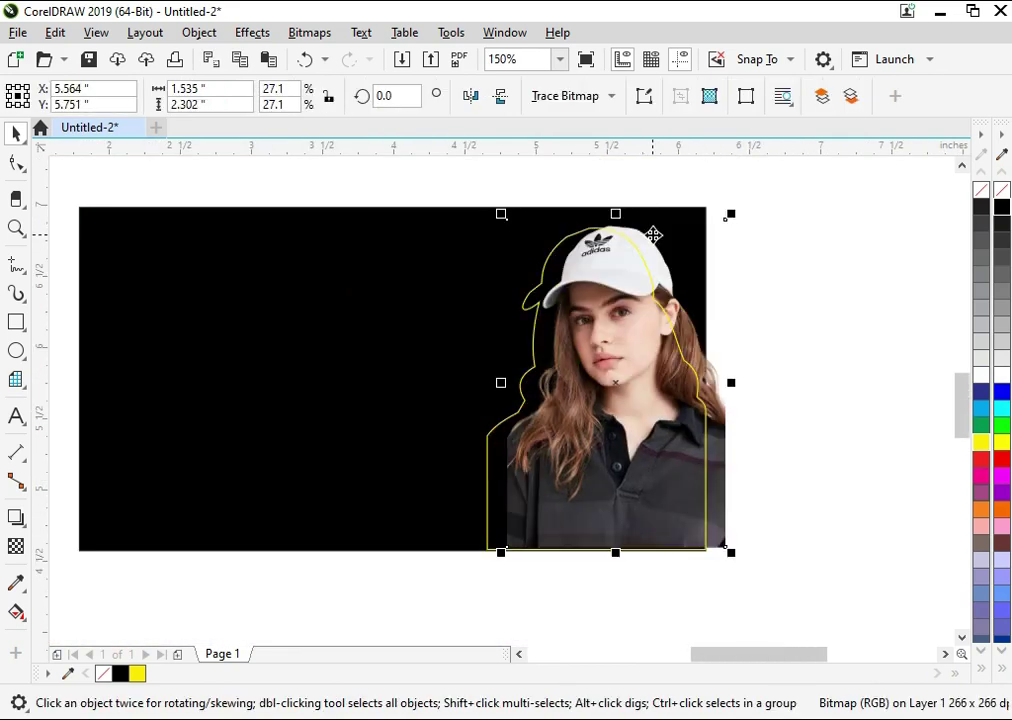
Copy the girl photo, PowerClip it inside the yellow outline, and move it right of the banner
{"action": "key", "text": "ctrl+z"}
{"action": "right_click", "coordinate": [653, 238]}
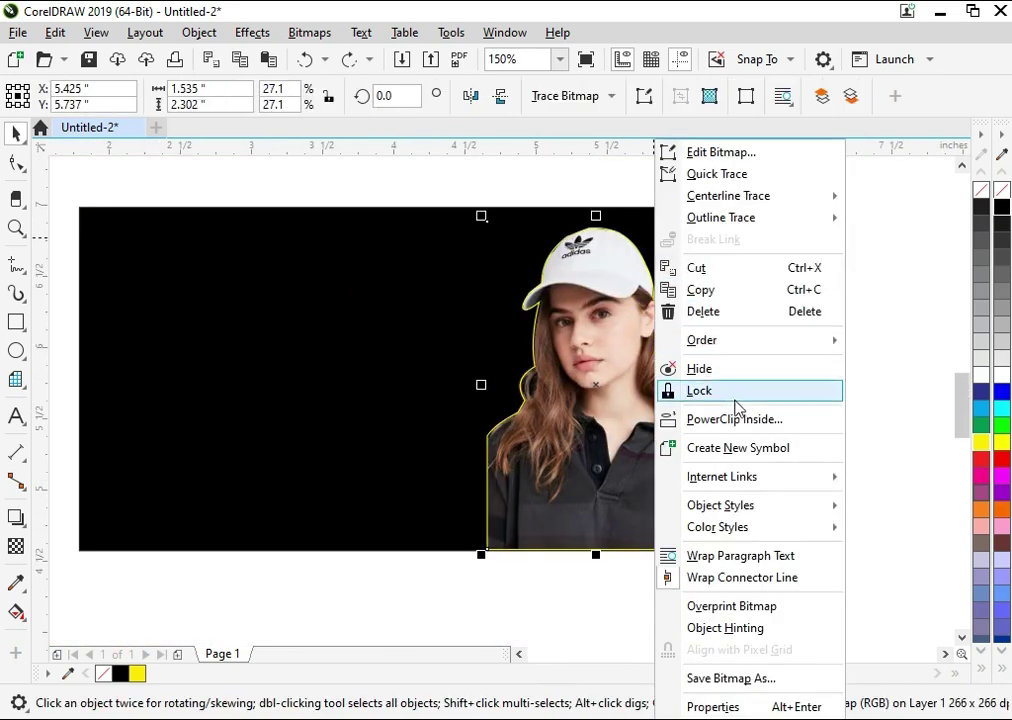
{"action": "left_click", "coordinate": [707, 289]}
{"action": "right_click", "coordinate": [680, 280]}
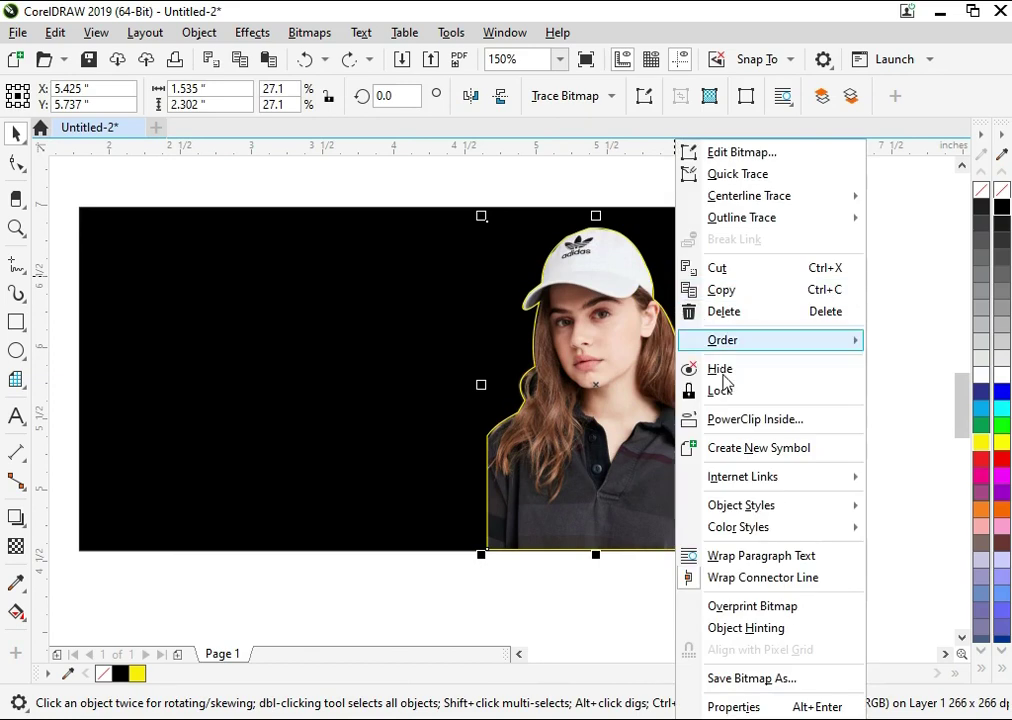
{"action": "left_click", "coordinate": [720, 420]}
{"action": "left_click", "coordinate": [621, 411]}
{"action": "left_click_drag", "start_coordinate": [630, 420], "coordinate": [926, 420]}
Paste the photo back, empty the clipped outline, and make it a black outline-free silhouette
{"action": "left_click", "coordinate": [740, 427]}
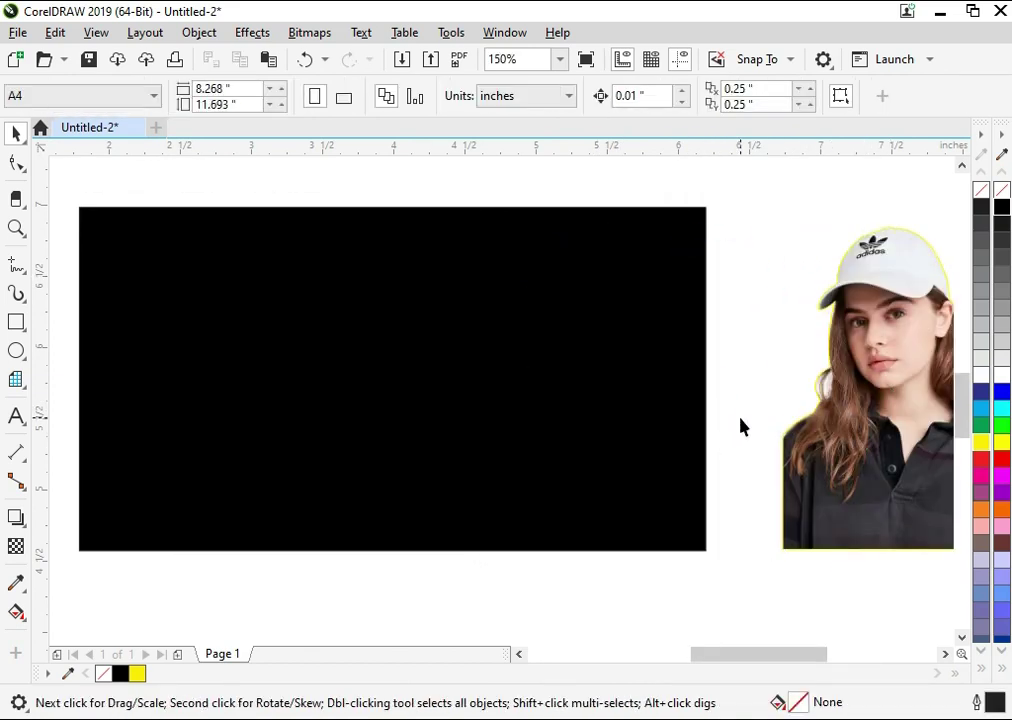
{"action": "key", "text": "ctrl+v"}
{"action": "left_click", "coordinate": [865, 390]}
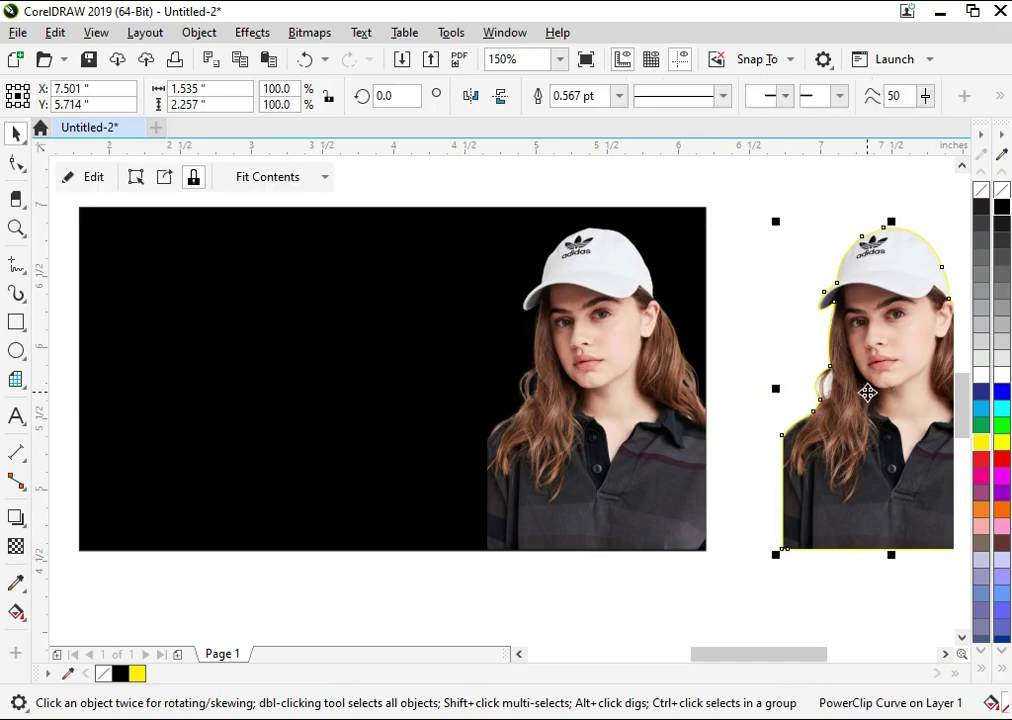
{"action": "right_click", "coordinate": [865, 390]}
{"action": "left_click", "coordinate": [716, 115]}
{"action": "key", "text": "Delete"}
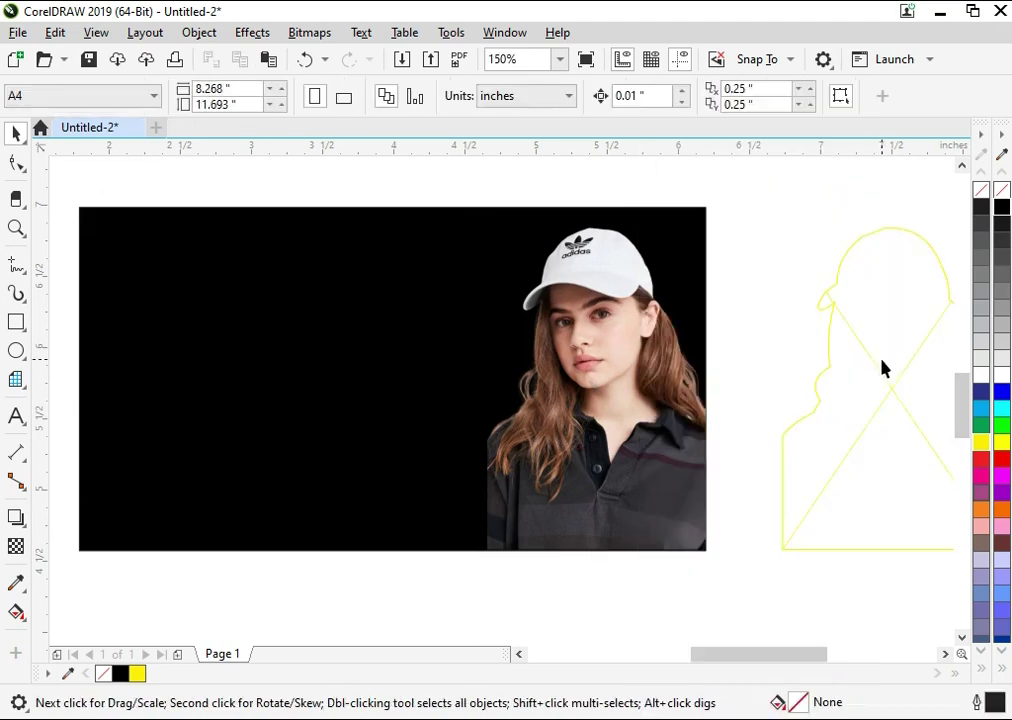
{"action": "left_click", "coordinate": [911, 431]}
{"action": "left_click_drag", "start_coordinate": [911, 431], "coordinate": [843, 414]}
{"action": "left_click", "coordinate": [1001, 207]}
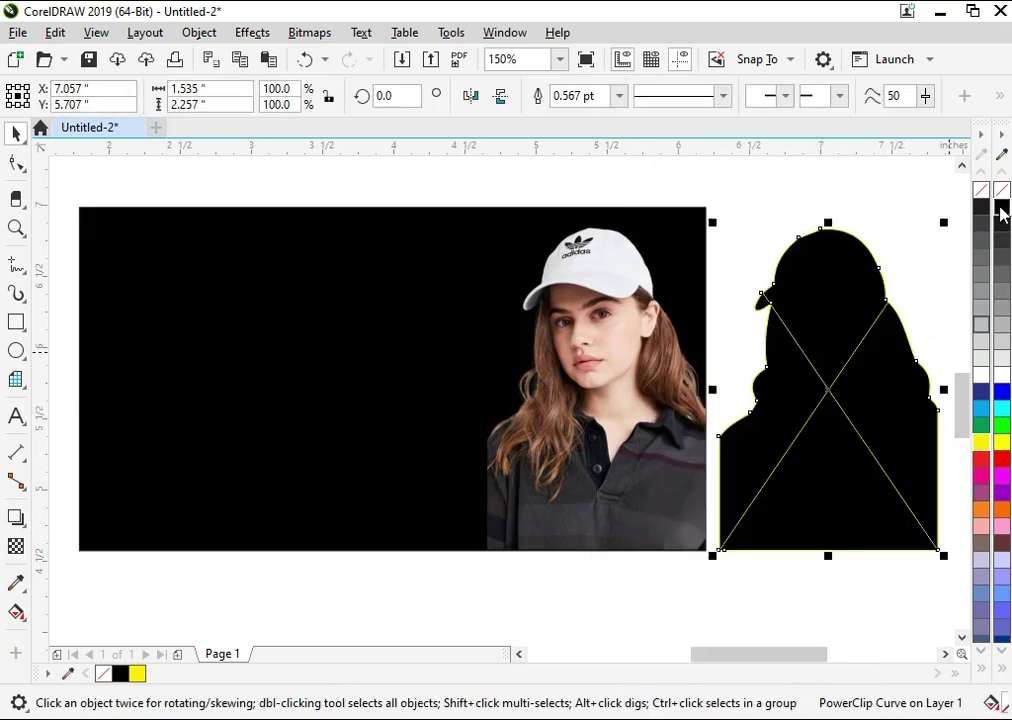
{"action": "right_click", "coordinate": [1001, 189]}
Remove the frame from the girl photo and select the photo alone
{"action": "right_click", "coordinate": [843, 405]}
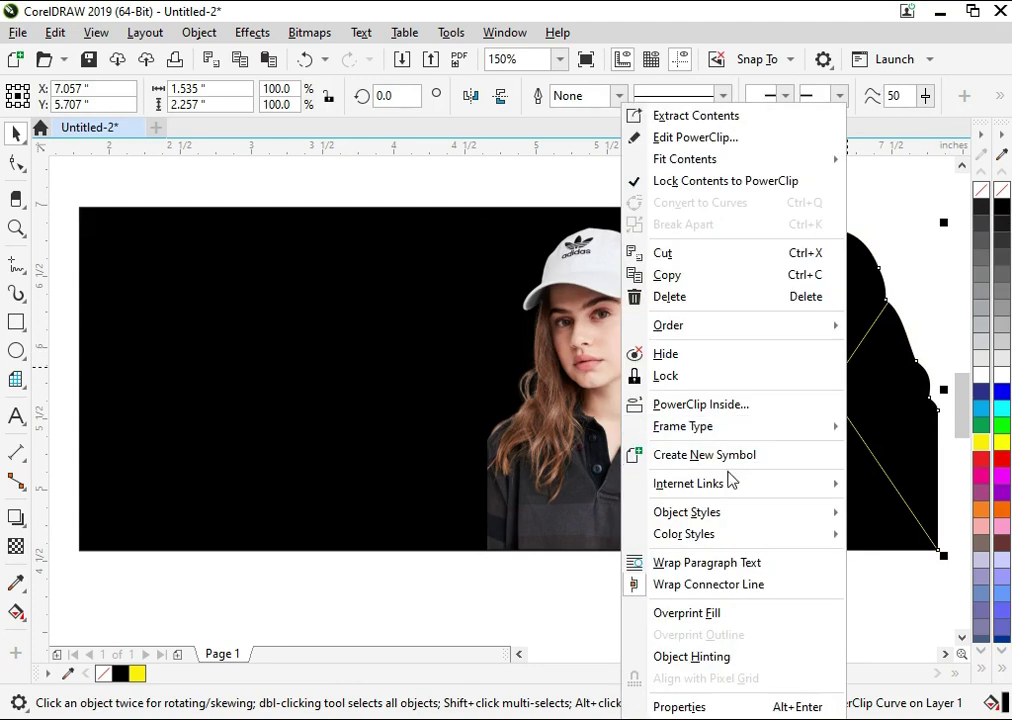
{"action": "left_click", "coordinate": [522, 479]}
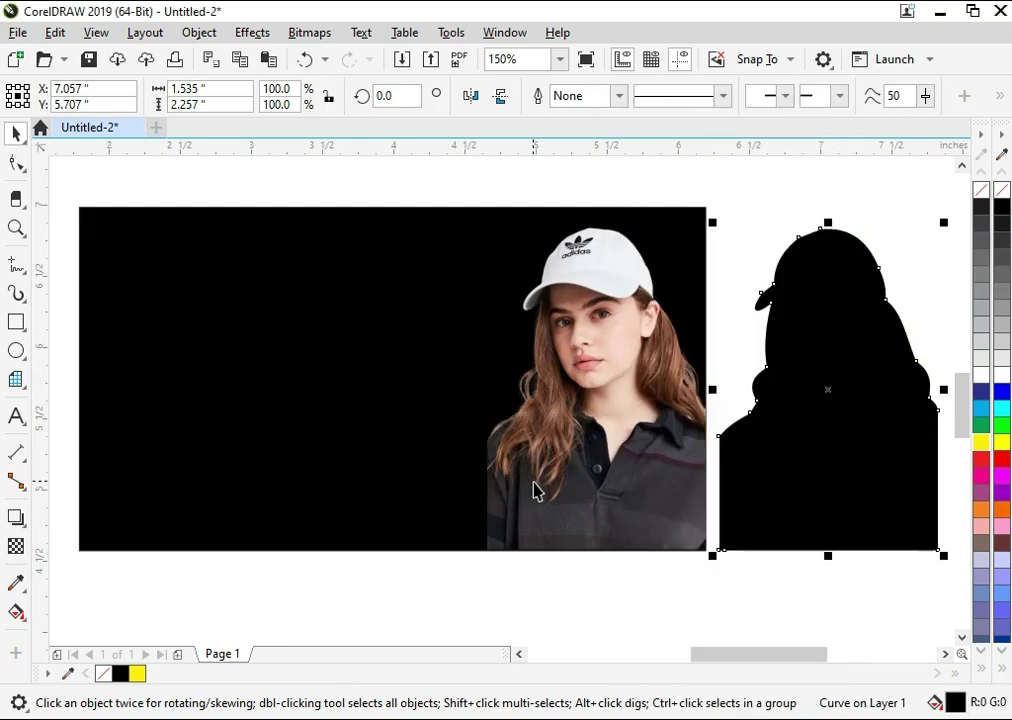
{"action": "left_click", "coordinate": [628, 474]}
Group the YouTube logo's two parts and move it onto the black banner
{"action": "scroll", "coordinate": [522, 405], "scroll_direction": "down", "scroll_amount": 3}
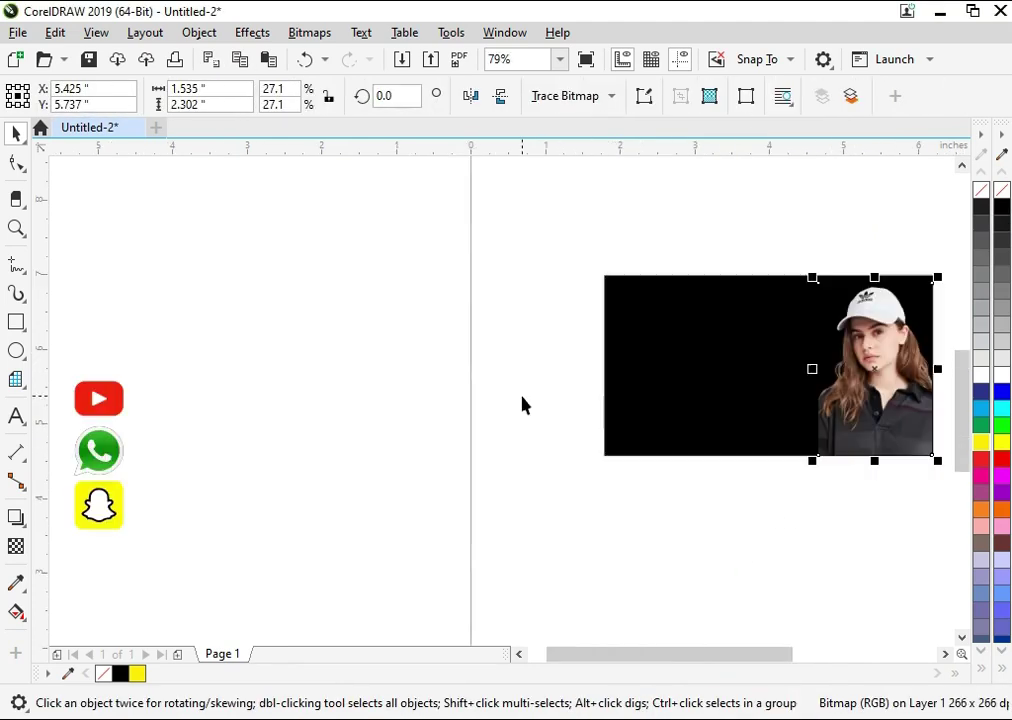
{"action": "left_click_drag", "start_coordinate": [99, 398], "coordinate": [326, 412]}
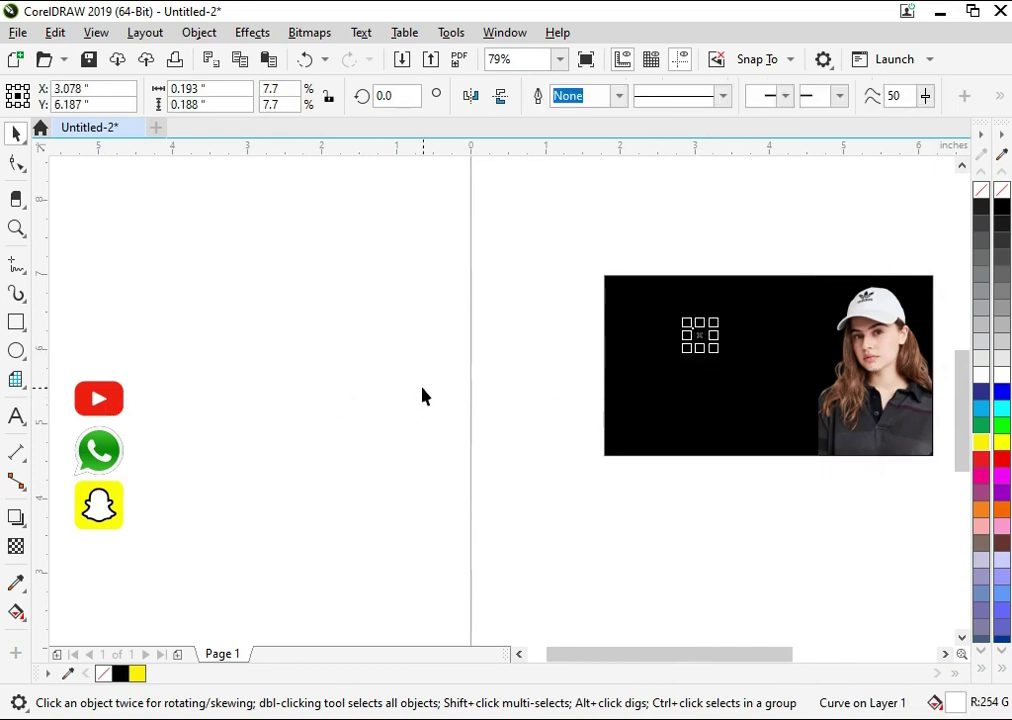
{"action": "mouse_move", "coordinate": [190, 345]}
{"action": "left_mouse_down"}
{"action": "mouse_move", "coordinate": [124, 417]}
{"action": "mouse_move", "coordinate": [765, 397]}
{"action": "left_mouse_up"}
{"action": "key", "text": "ctrl+g"}
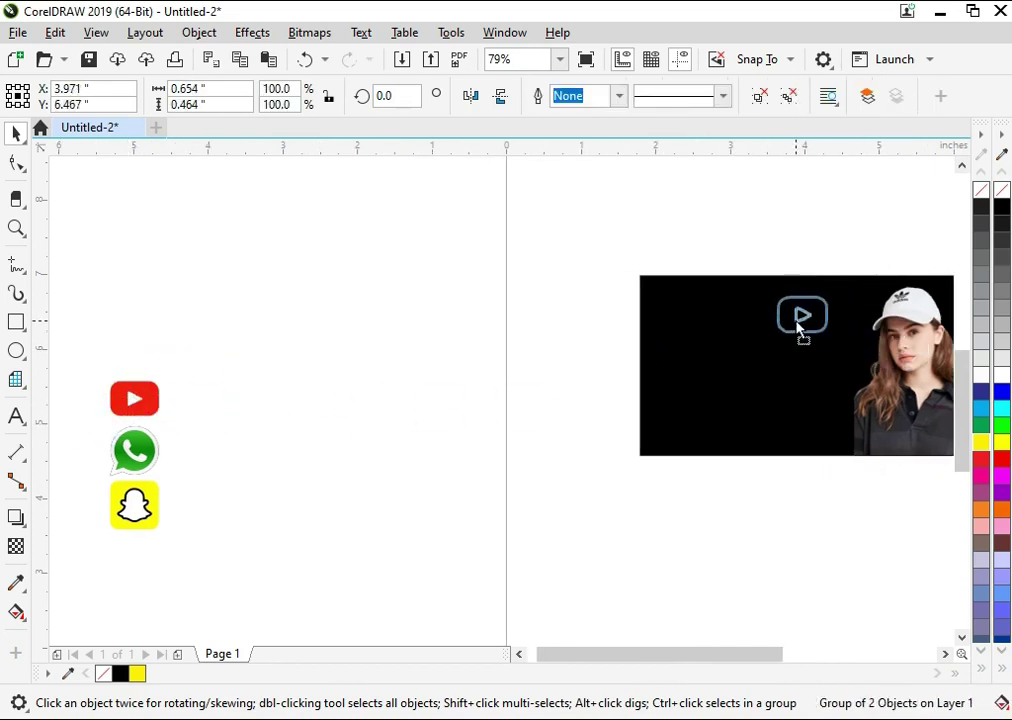
{"action": "left_click_drag", "start_coordinate": [798, 328], "coordinate": [800, 326]}
{"action": "key", "text": "z"}
{"action": "left_click", "coordinate": [617, 260]}
{"action": "key", "text": "space"}
Position and slightly enlarge the YouTube logo on the banner
{"action": "left_click", "coordinate": [420, 429]}
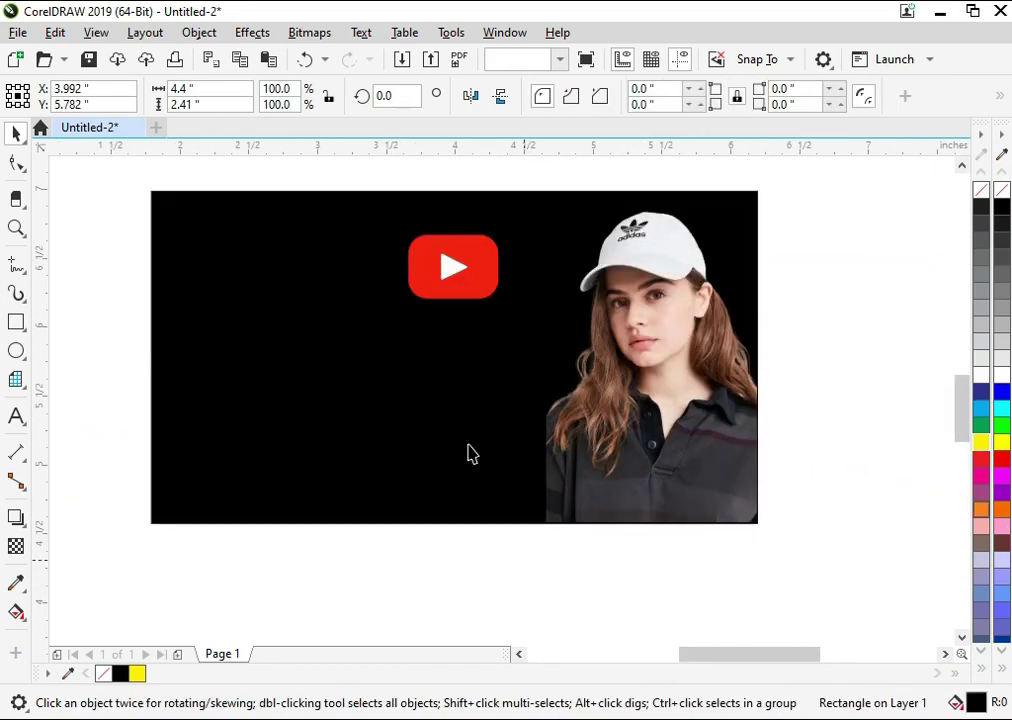
{"action": "key", "text": "z"}
{"action": "scroll", "coordinate": [486, 343], "scroll_direction": "up", "scroll_amount": 1}
{"action": "key", "text": "space"}
{"action": "left_click_drag", "start_coordinate": [486, 343], "coordinate": [497, 380]}
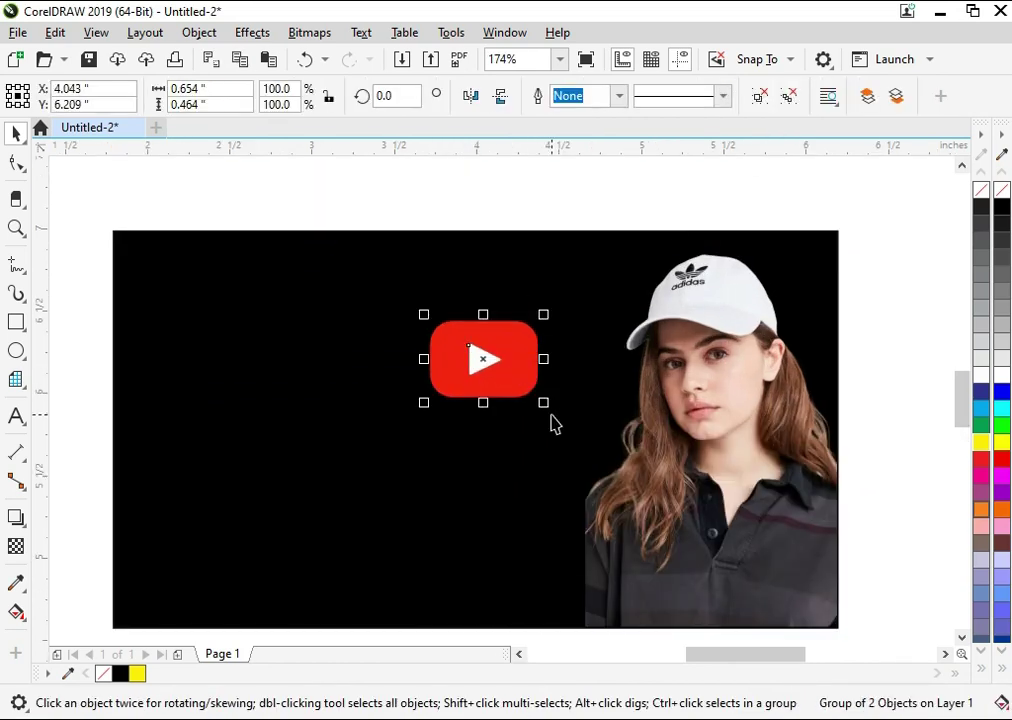
{"action": "left_click_drag", "start_coordinate": [548, 410], "coordinate": [553, 415]}
{"action": "left_click_drag", "start_coordinate": [486, 386], "coordinate": [510, 386]}
Duplicate the logo's red rounded rectangle to its left and regroup the original logo
{"action": "key", "text": "ctrl+u"}
{"action": "left_click", "coordinate": [558, 350]}
{"action": "left_click_drag", "start_coordinate": [517, 334], "coordinate": [357, 334]}
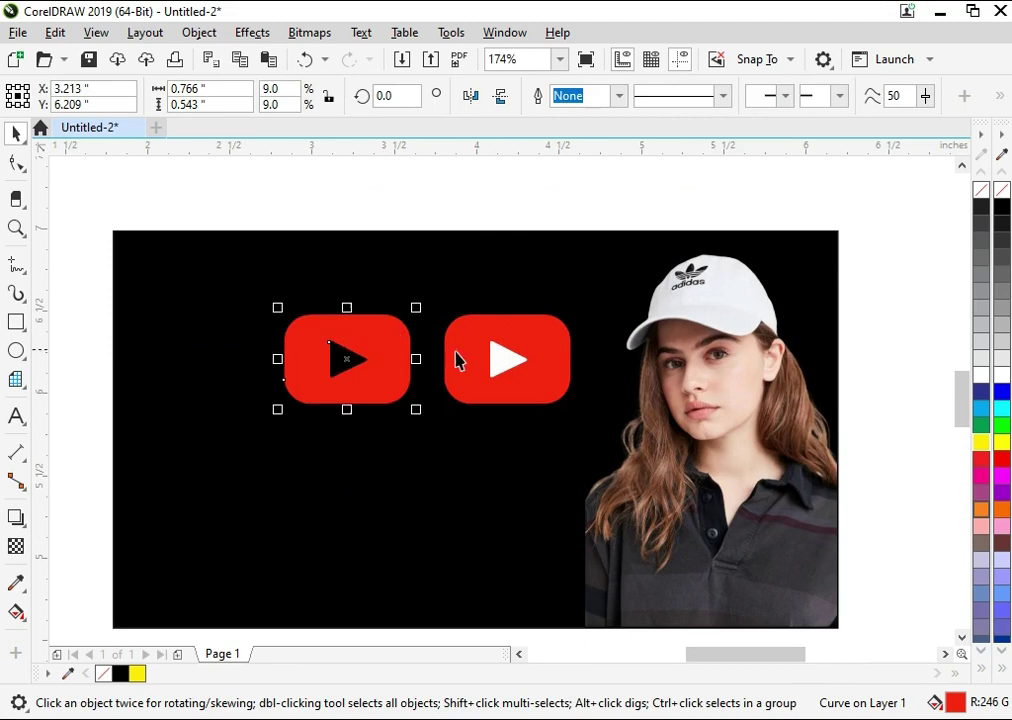
{"action": "left_click", "coordinate": [524, 374]}
{"action": "key", "text": "ctrl+g"}
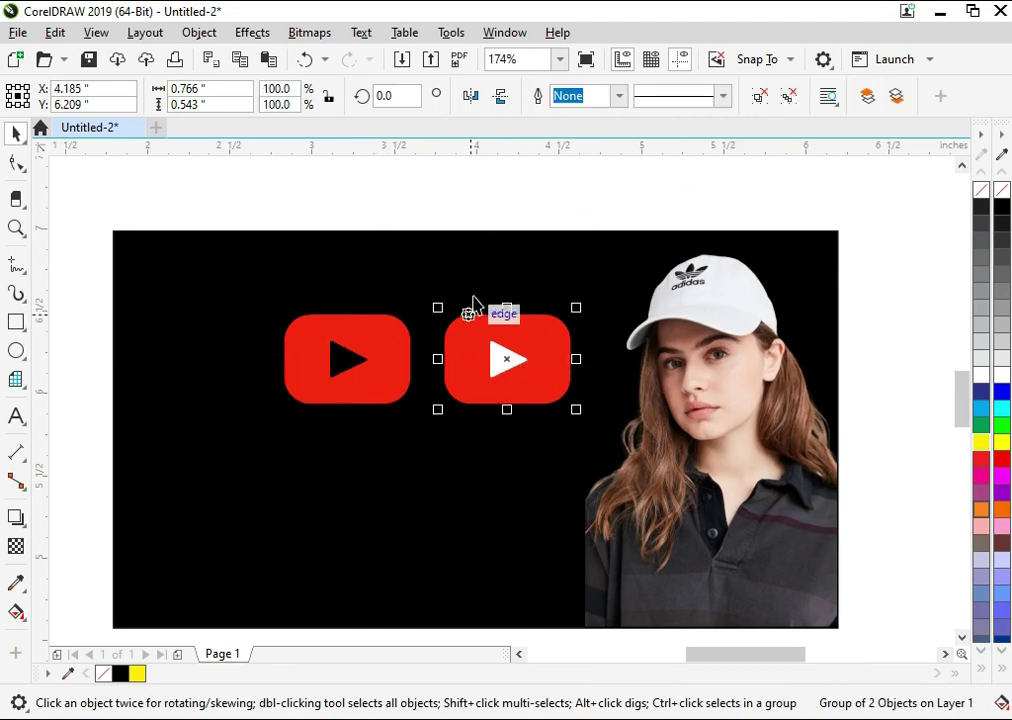
{"action": "key", "text": "z"}
Delete the play-triangle nodes from the red copy and enlarge it to 0.846 × 0.6 in
{"action": "left_click", "coordinate": [357, 431]}
{"action": "key", "text": "F10"}
{"action": "left_click_drag", "start_coordinate": [358, 378], "coordinate": [468, 468]}
{"action": "key", "text": "Delete"}
{"action": "key", "text": "space"}
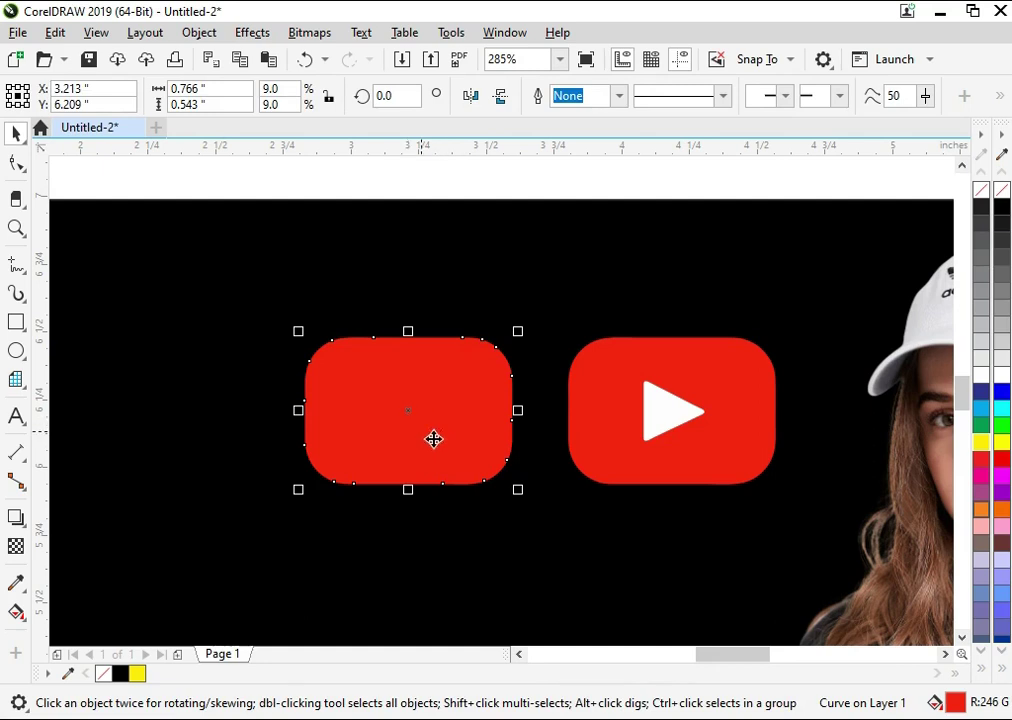
{"action": "left_click", "coordinate": [528, 505], "text": "shift"}
{"action": "left_click", "coordinate": [441, 435]}
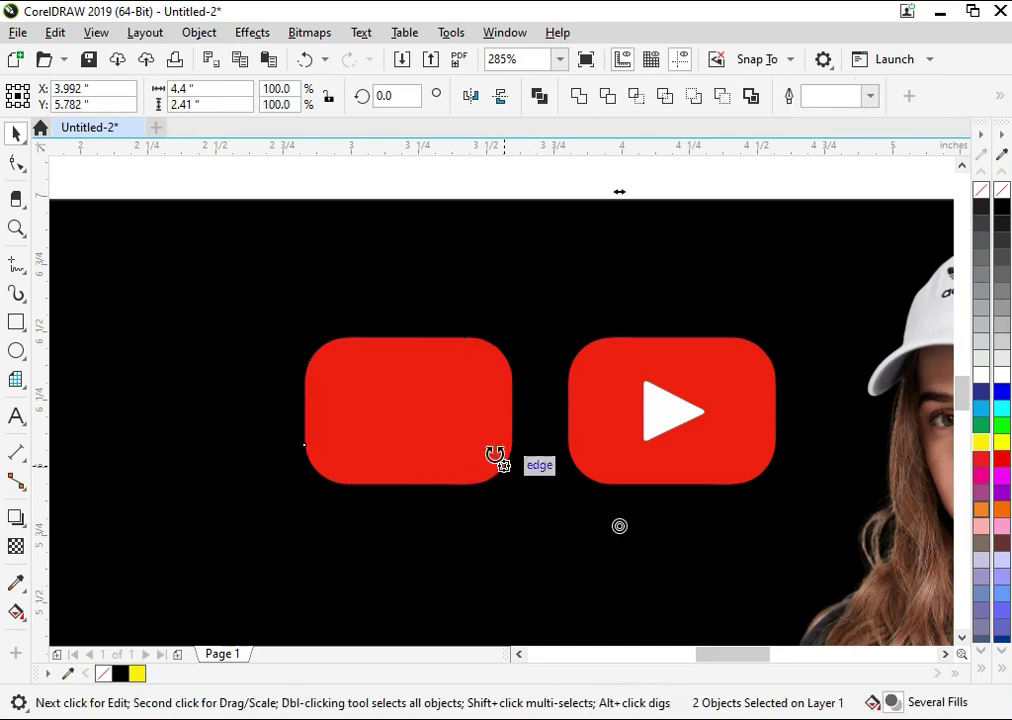
{"action": "left_click", "coordinate": [447, 436]}
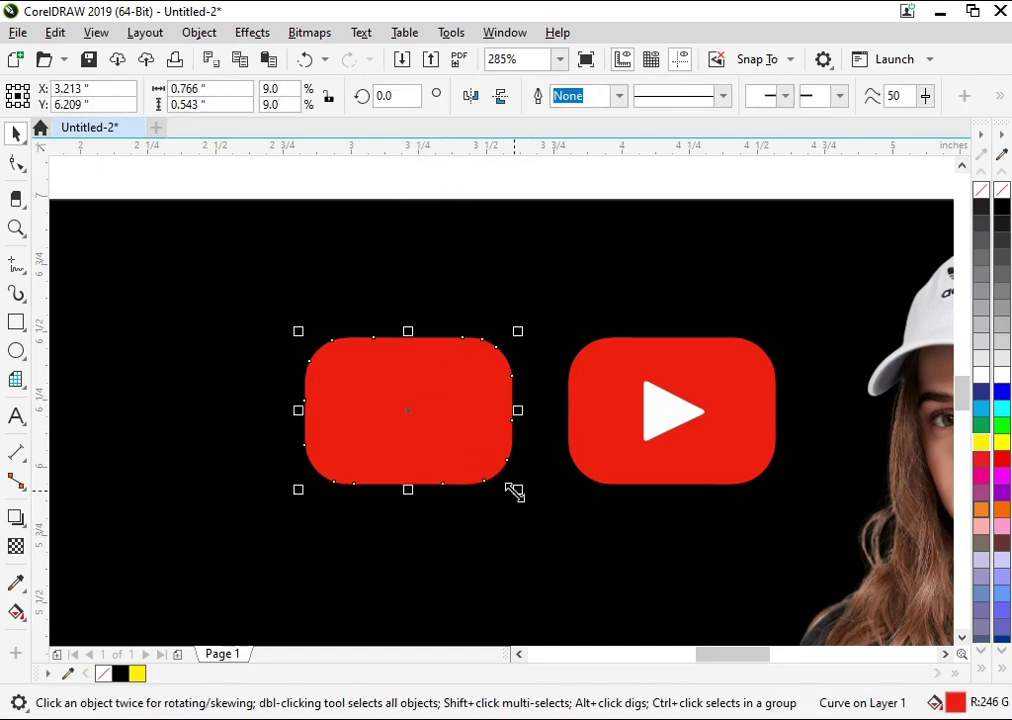
{"action": "left_click_drag", "start_coordinate": [525, 499], "coordinate": [528, 497]}
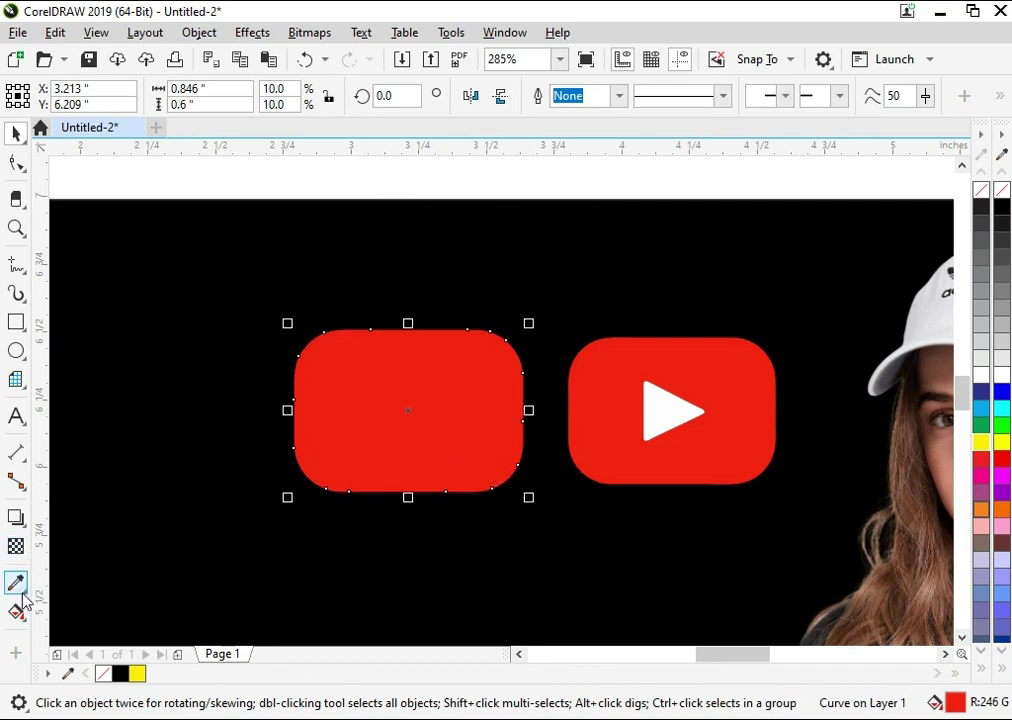
Convert the solid red rounded rectangle to an RGB bitmap
{"action": "left_click", "coordinate": [280, 460]}
{"action": "left_click", "coordinate": [374, 400]}
{"action": "left_click", "coordinate": [309, 32]}
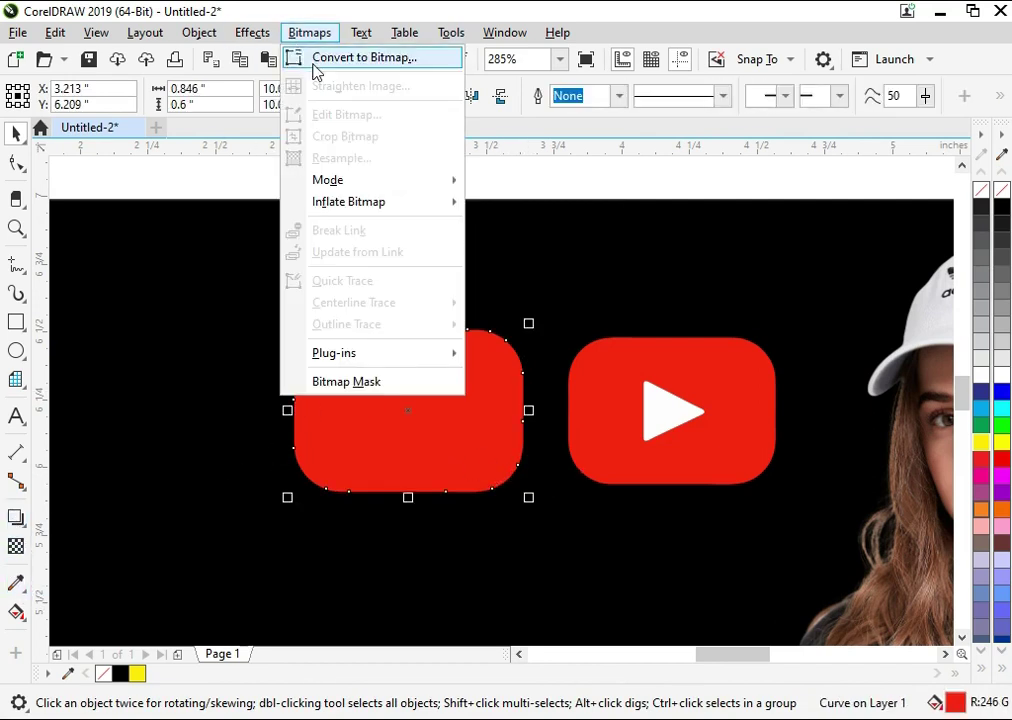
{"action": "left_click", "coordinate": [316, 60]}
{"action": "left_click", "coordinate": [490, 318]}
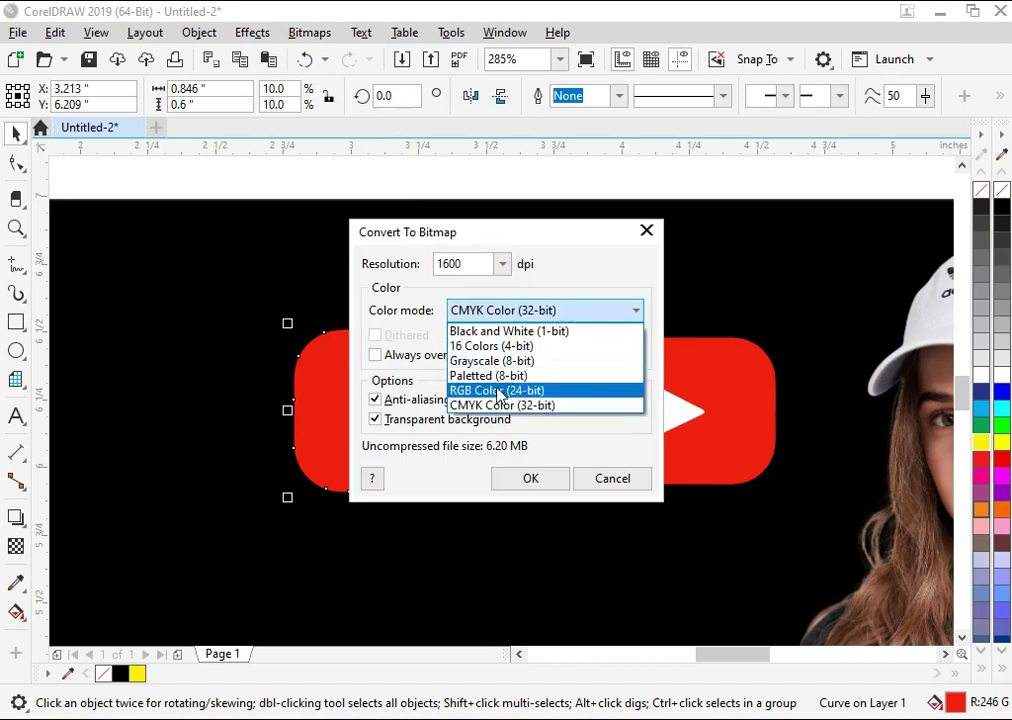
{"action": "left_click", "coordinate": [508, 389]}
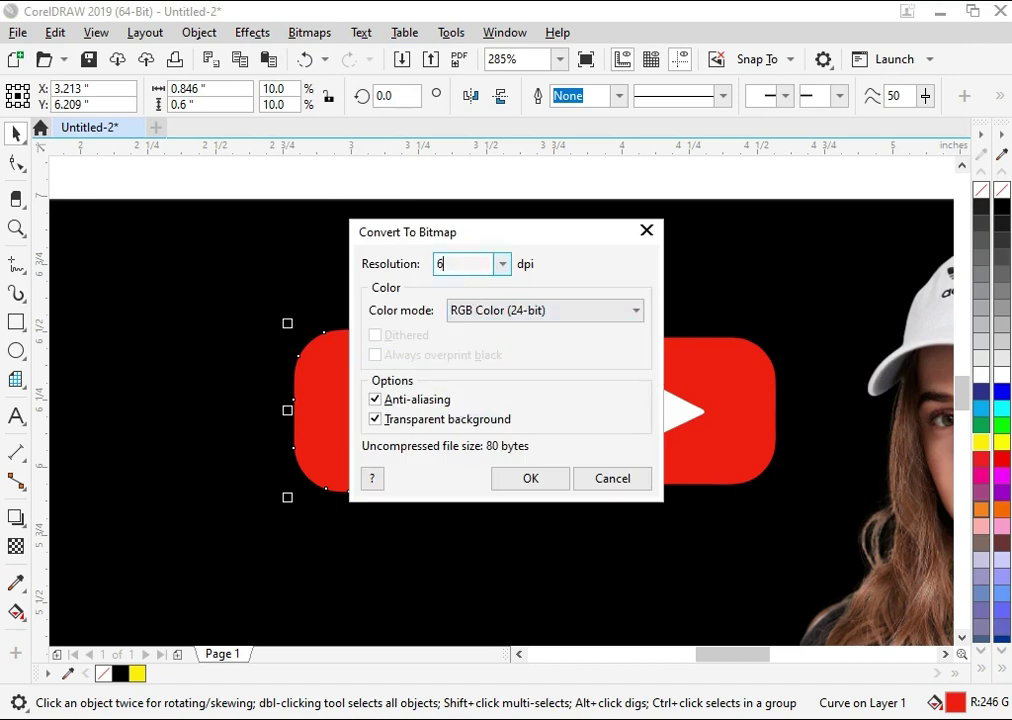
{"action": "left_click", "coordinate": [296, 377]}
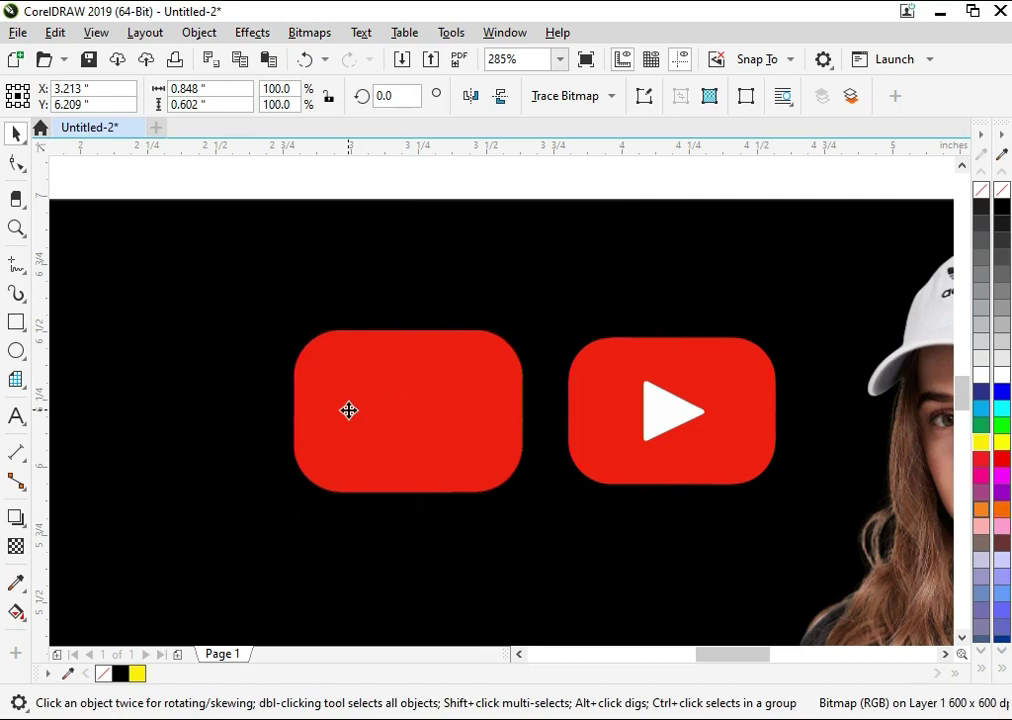
Gaussian-blur the red bitmap and centre it on the YouTube logo
{"action": "left_click", "coordinate": [252, 32]}
{"action": "mouse_move", "coordinate": [270, 151]}
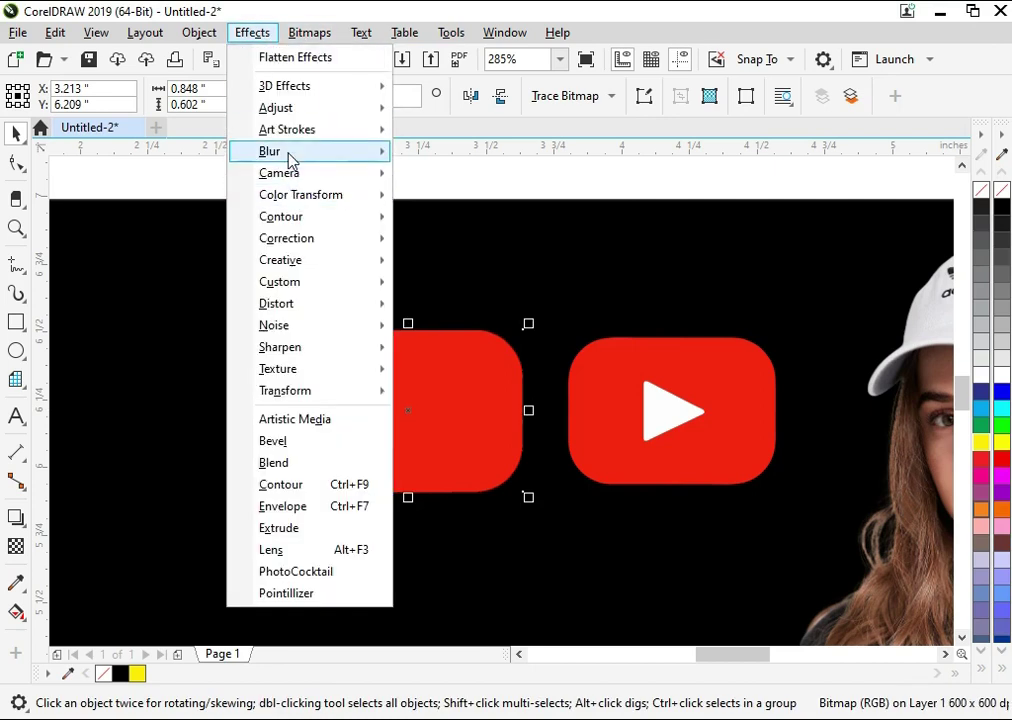
{"action": "left_click", "coordinate": [444, 175]}
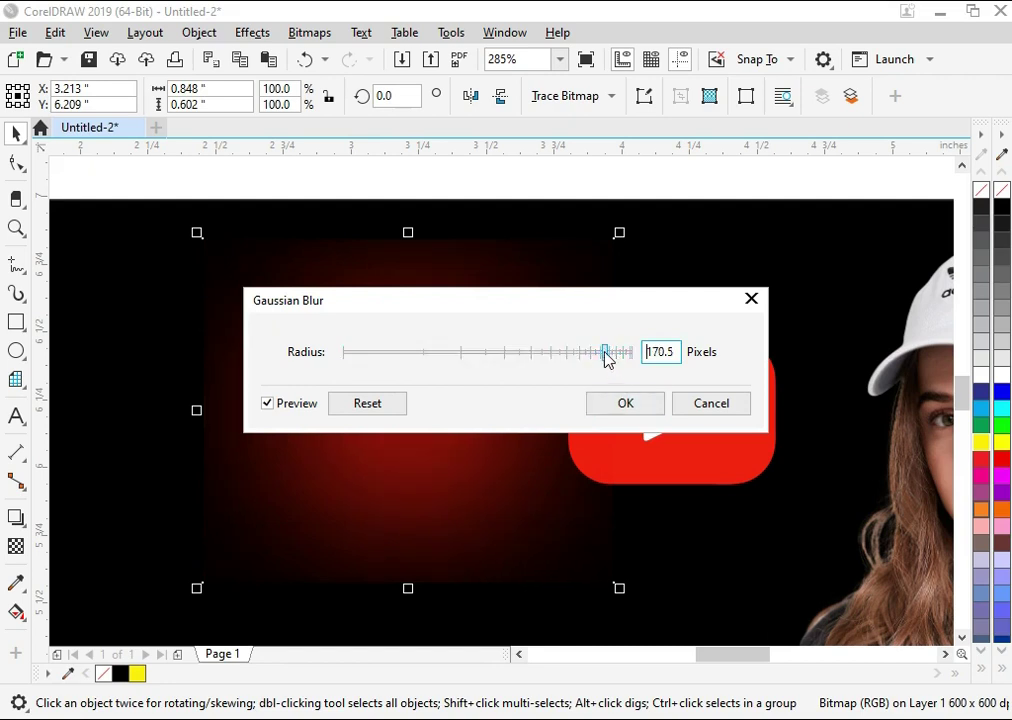
{"action": "left_click", "coordinate": [625, 403]}
{"action": "scroll", "coordinate": [600, 395], "scroll_direction": "down", "scroll_amount": 3}
{"action": "scroll", "coordinate": [550, 400], "scroll_direction": "up", "scroll_amount": 2}
{"action": "left_click", "coordinate": [517, 409], "text": "shift"}
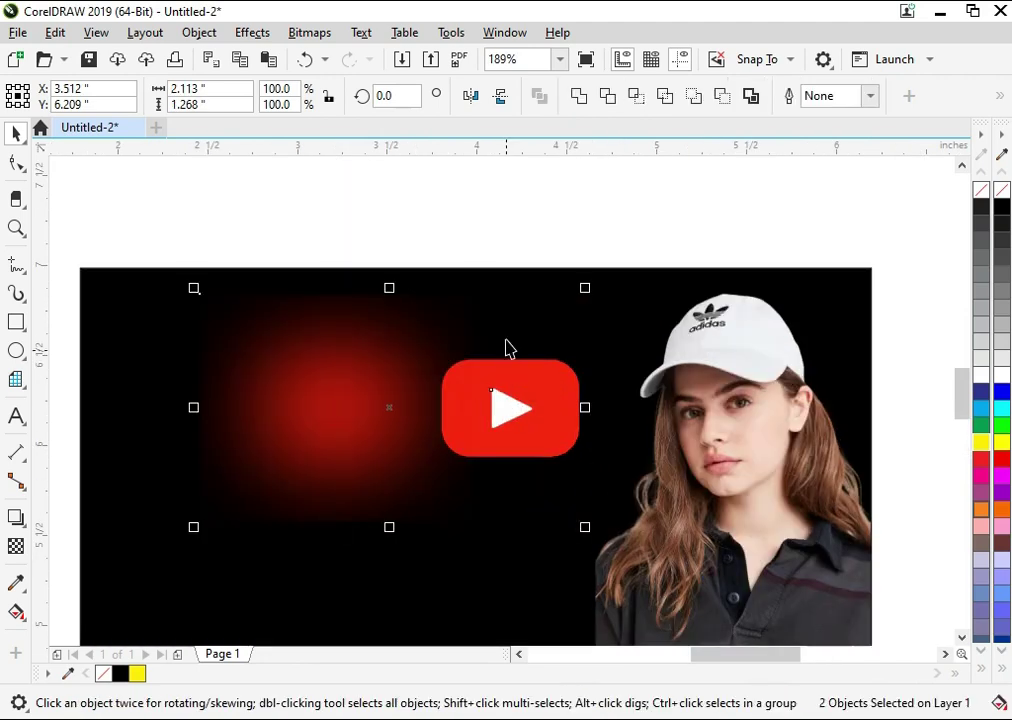
{"action": "key", "text": "c"}
{"action": "scroll", "coordinate": [452, 429], "scroll_direction": "up", "scroll_amount": 3}
Set the red glow's transparency merge mode to Add
{"action": "left_click", "coordinate": [454, 429]}
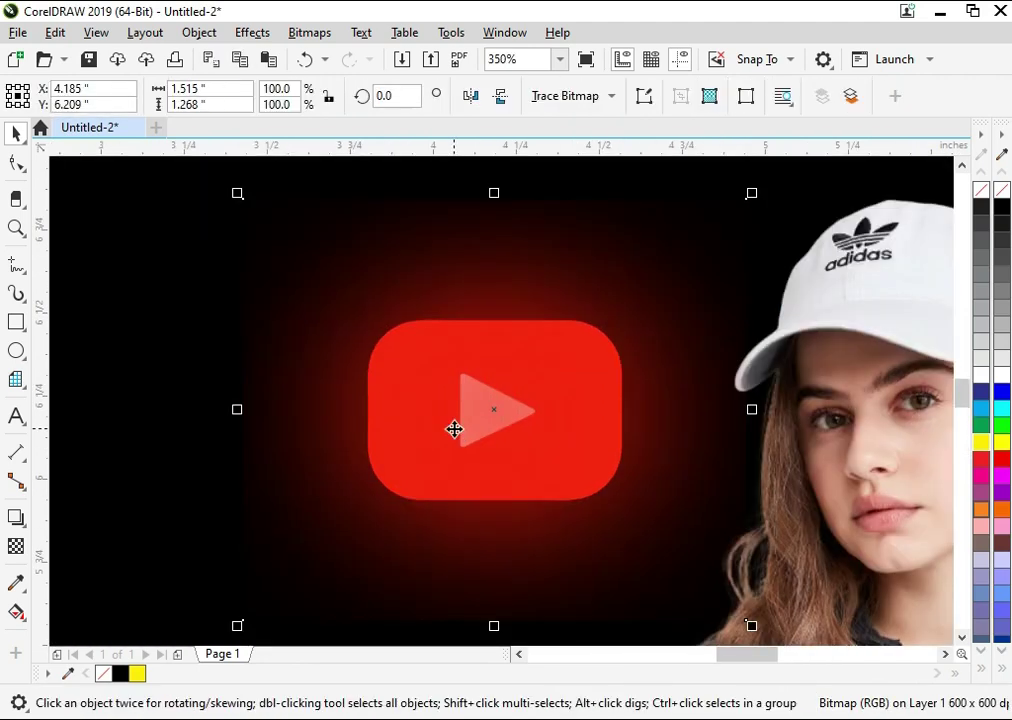
{"action": "left_click", "coordinate": [14, 548]}
{"action": "left_click", "coordinate": [265, 95]}
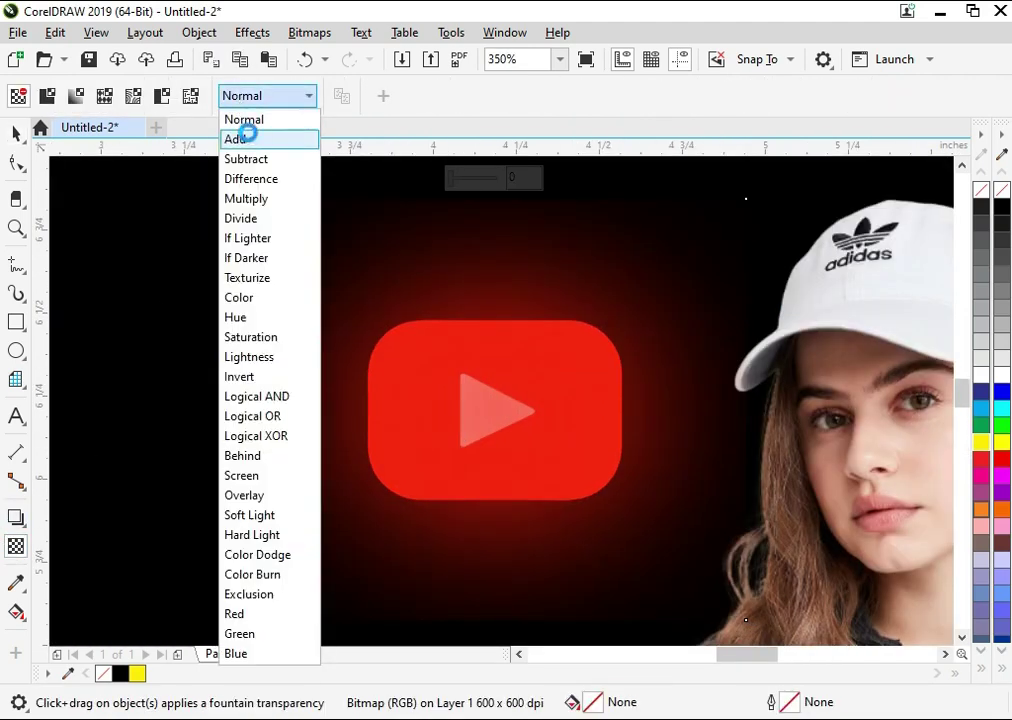
{"action": "left_click", "coordinate": [240, 139]}
{"action": "key", "text": "alt+Down"}
{"action": "key", "text": "Escape"}
{"action": "key", "text": "space"}
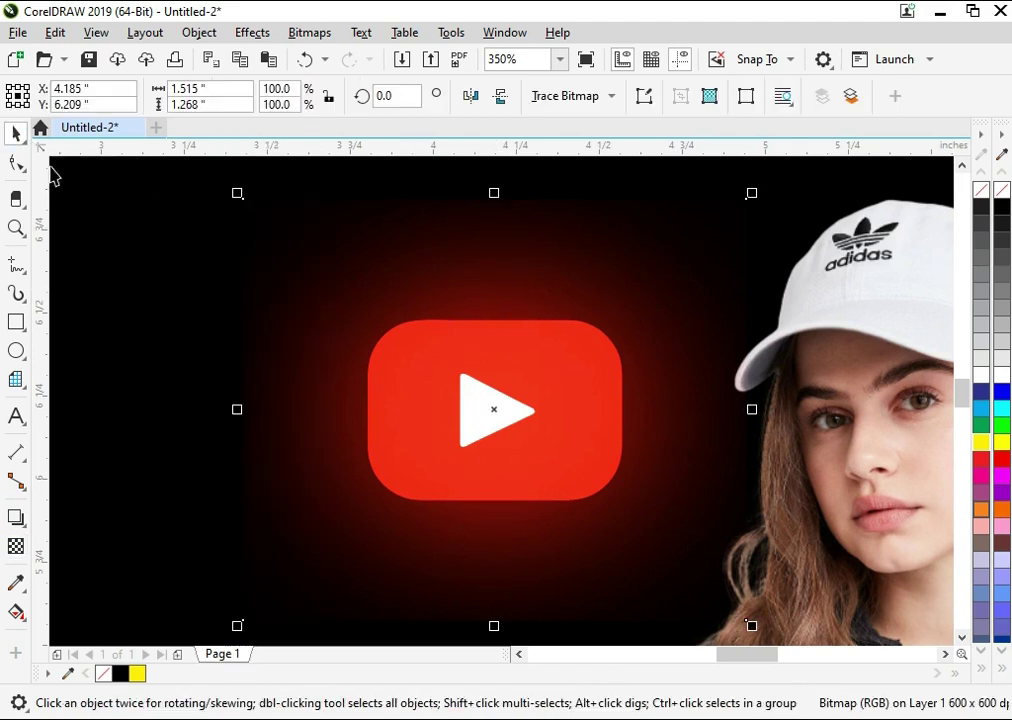
Zoom in on the banner and undo an accidental move of the glow
{"action": "scroll", "coordinate": [362, 257], "scroll_direction": "down", "scroll_amount": 4}
{"action": "key", "text": "z"}
{"action": "left_click_drag", "start_coordinate": [350, 282], "coordinate": [614, 470]}
{"action": "key", "text": "space"}
{"action": "left_click_drag", "start_coordinate": [515, 422], "coordinate": [560, 425]}
{"action": "key", "text": "ctrl+z"}
Delete the selected girl photo and select the girl's silhouette outline
{"action": "right_click", "coordinate": [500, 460]}
{"action": "key", "text": "Escape"}
{"action": "left_click", "coordinate": [474, 316]}
{"action": "key", "text": "Delete"}
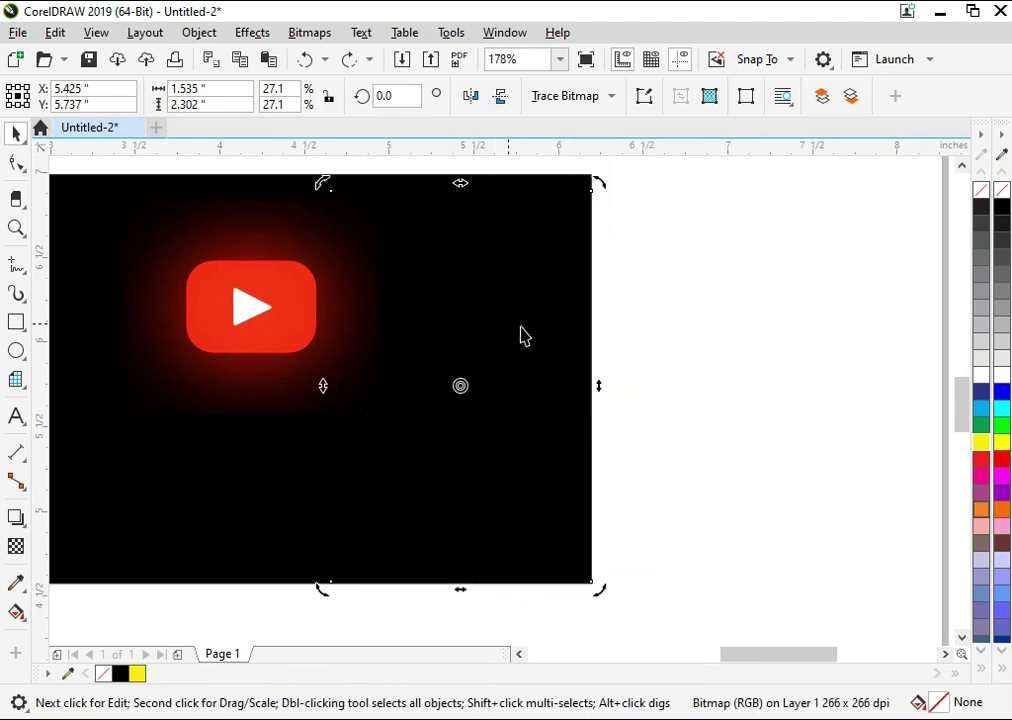
{"action": "left_click", "coordinate": [482, 455]}
{"action": "key", "text": "Escape"}
{"action": "left_click", "coordinate": [445, 429]}
Give the silhouette a red-to-black fountain fill running from the cap toward the chest
{"action": "key", "text": "F10"}
{"action": "key", "text": "space"}
{"action": "left_click", "coordinate": [15, 612]}
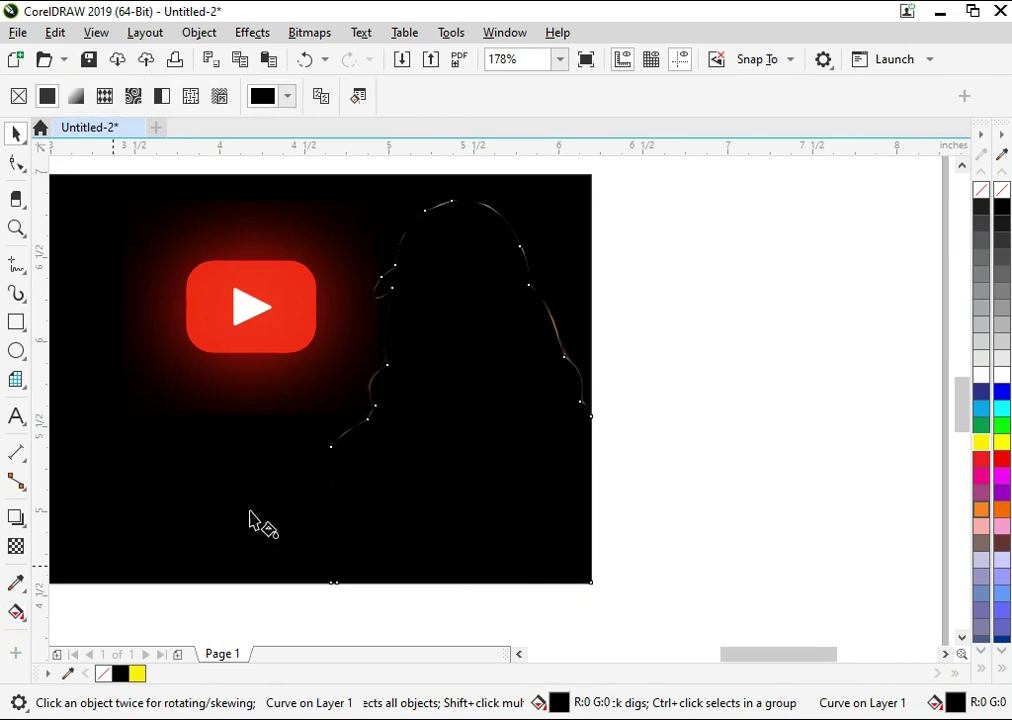
{"action": "left_click_drag", "start_coordinate": [382, 388], "coordinate": [571, 551]}
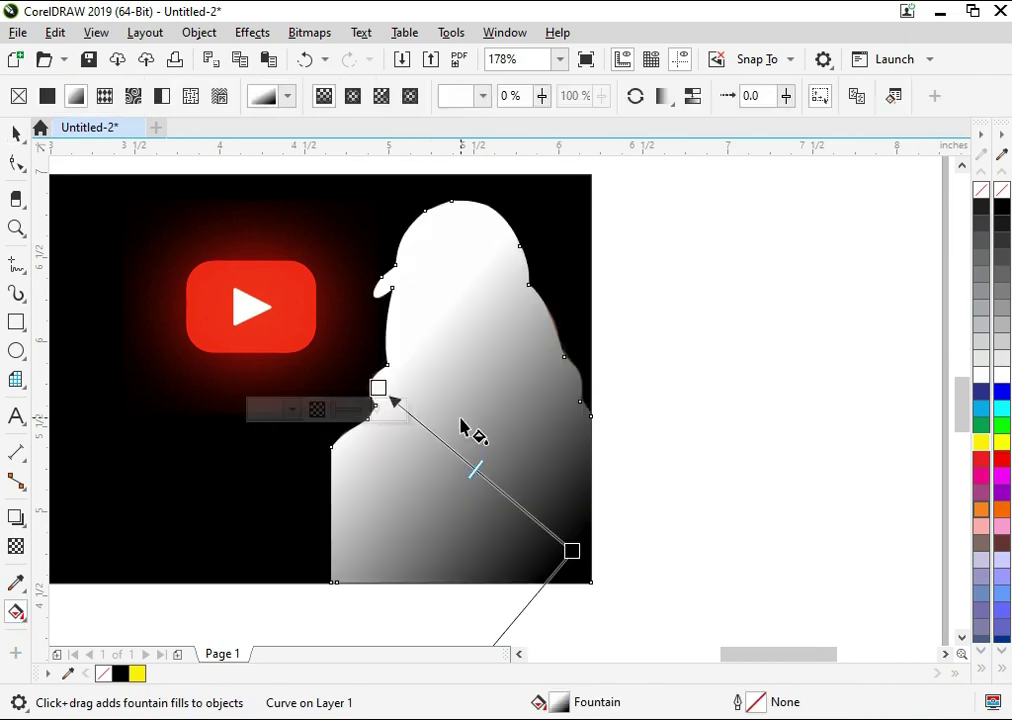
{"action": "left_click", "coordinate": [1000, 461]}
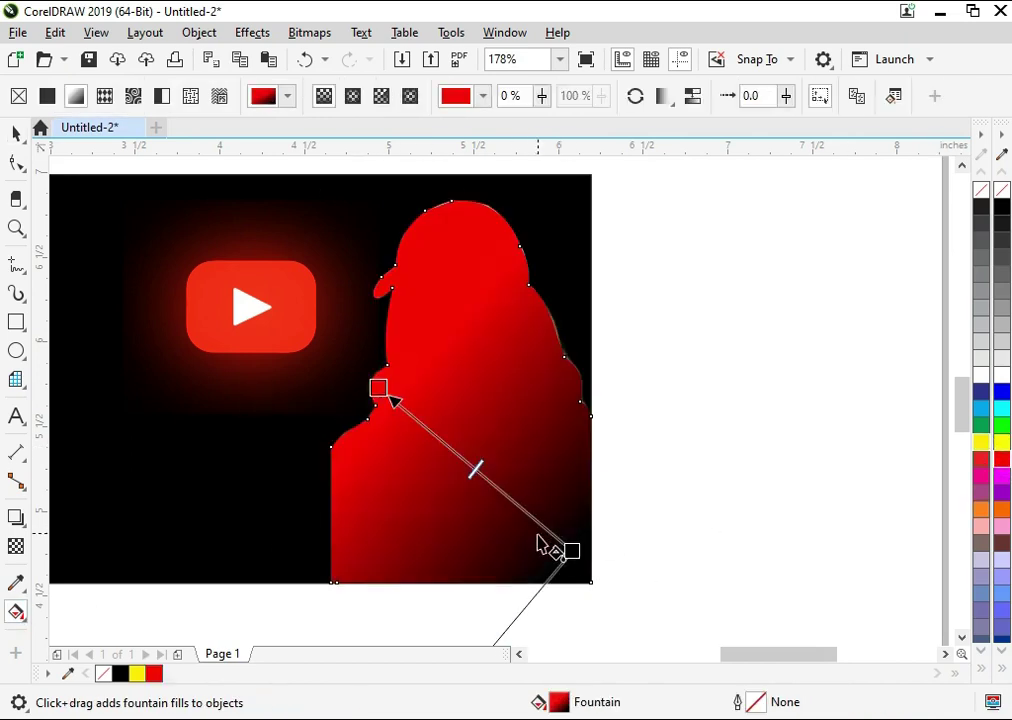
{"action": "left_click", "coordinate": [571, 549]}
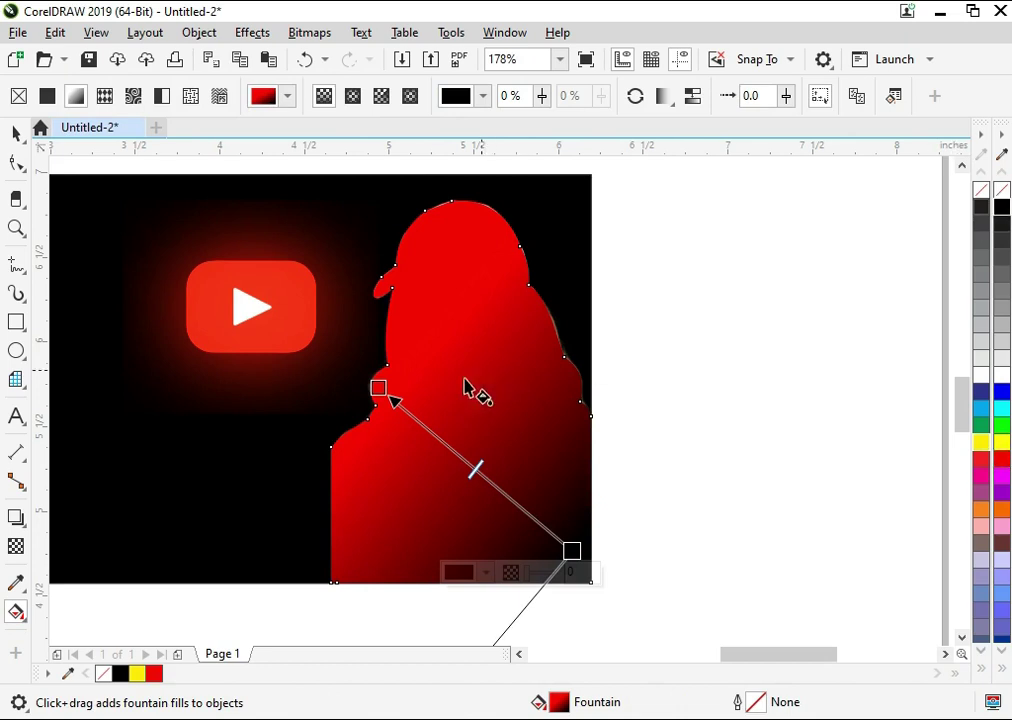
{"action": "left_click_drag", "start_coordinate": [378, 388], "coordinate": [306, 345]}
{"action": "mouse_move", "coordinate": [571, 549]}
{"action": "left_mouse_down"}
{"action": "mouse_move", "coordinate": [513, 454]}
{"action": "mouse_move", "coordinate": [469, 424]}
{"action": "left_mouse_up"}
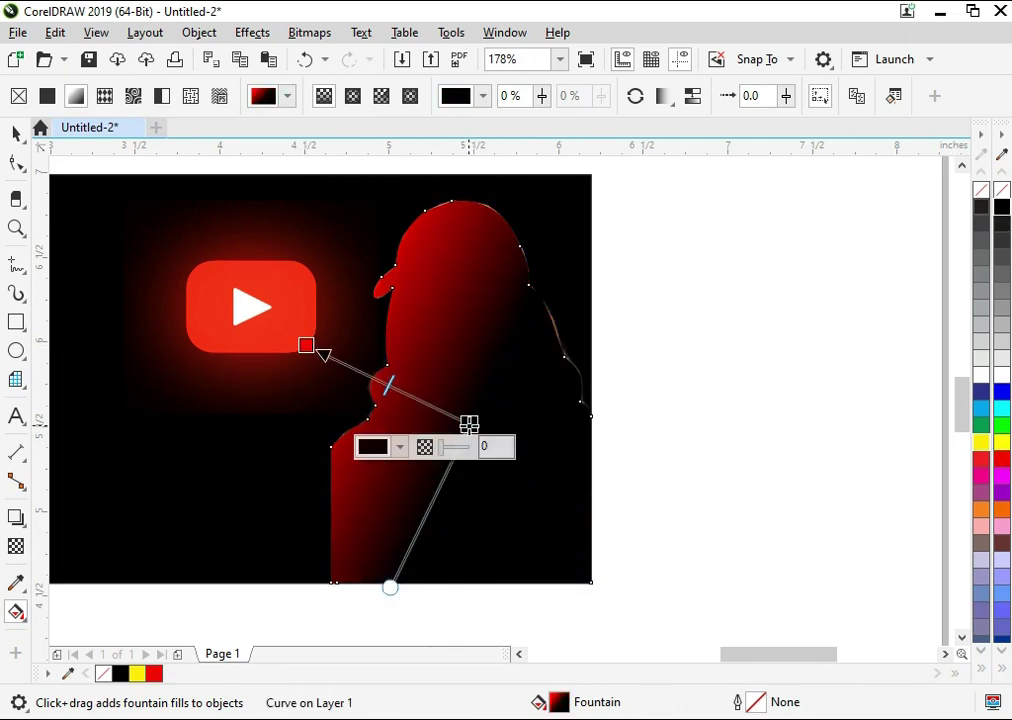
{"action": "key", "text": "space"}
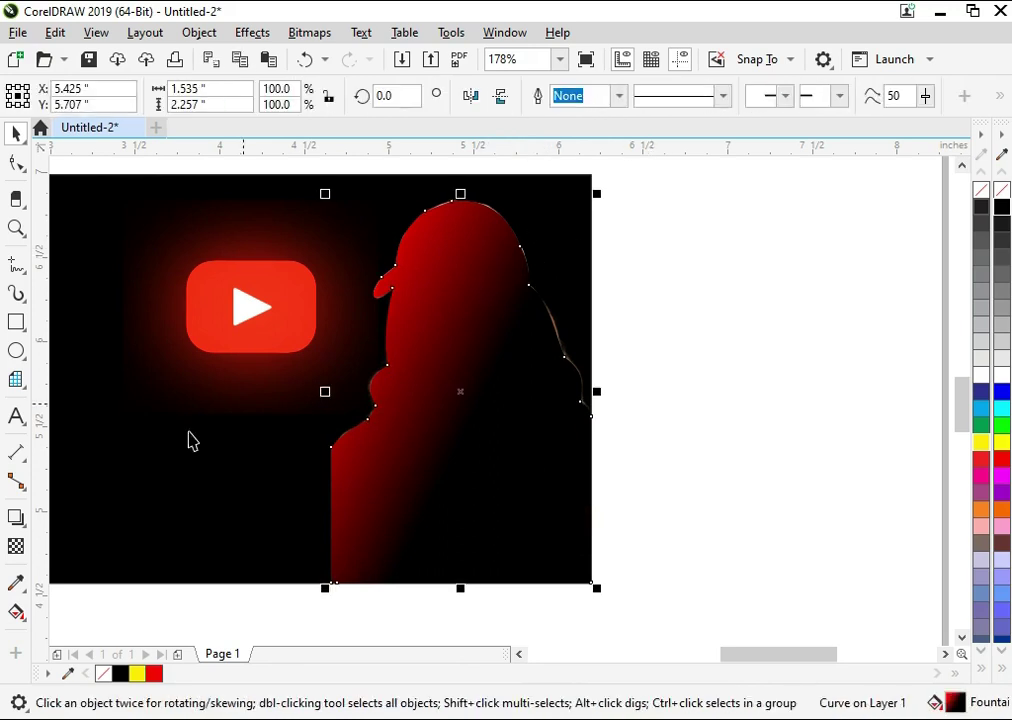
Set the silhouette's merge mode to Multiply after briefly trying Subtract
{"action": "left_click", "coordinate": [15, 547]}
{"action": "left_click", "coordinate": [268, 98]}
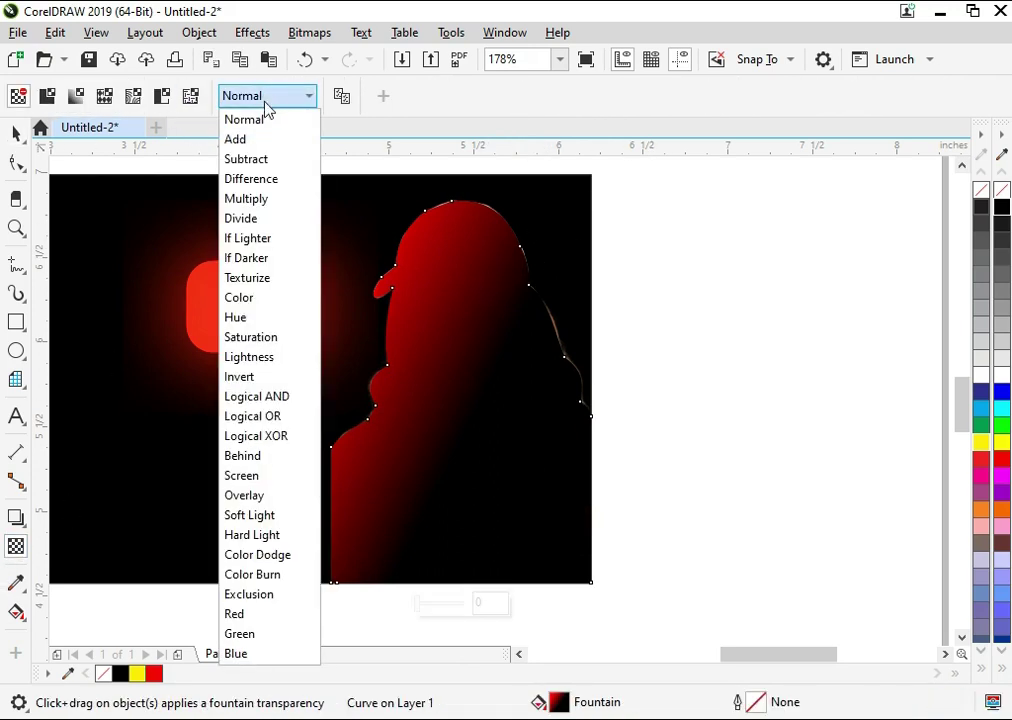
{"action": "left_click", "coordinate": [272, 160]}
{"action": "left_click", "coordinate": [260, 100]}
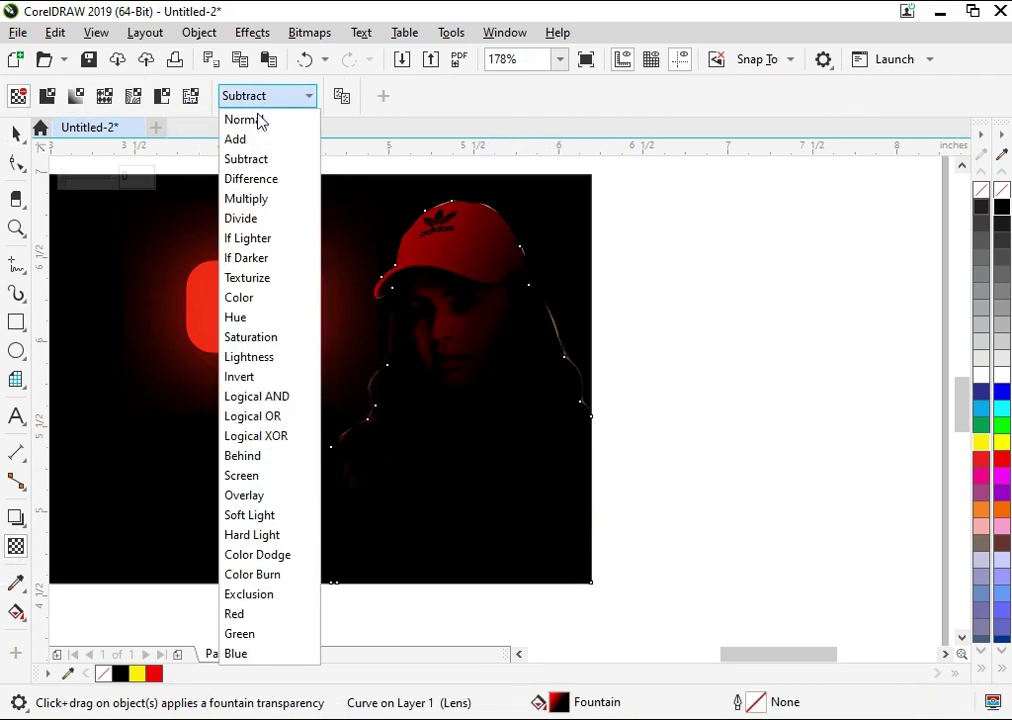
{"action": "left_click", "coordinate": [268, 198]}
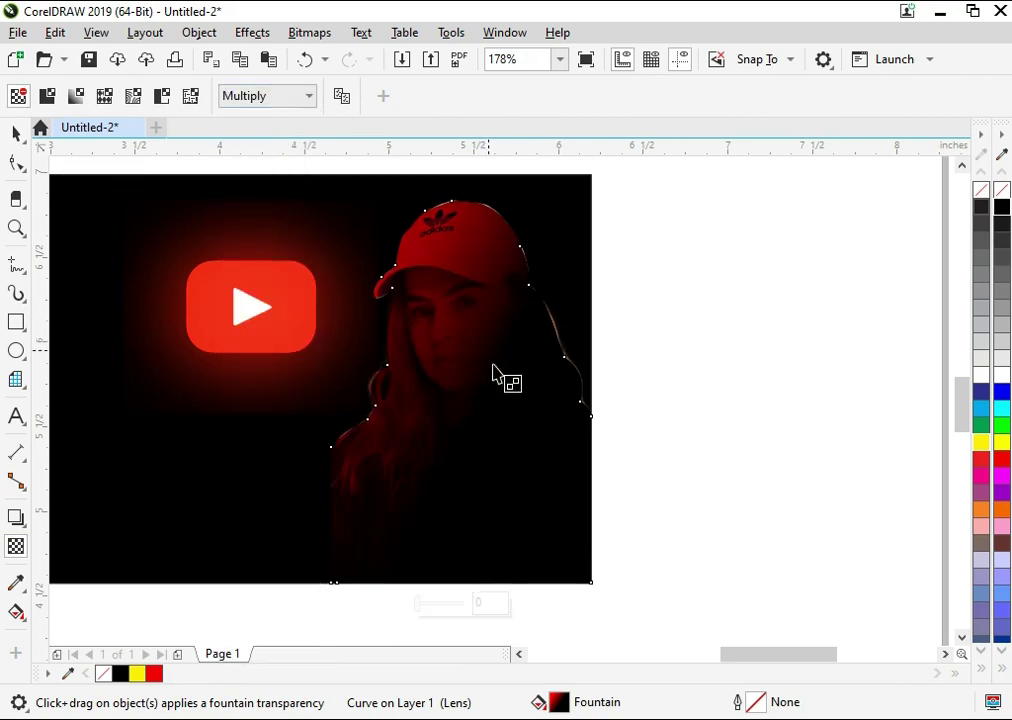
Undo an unwanted transparency gradient and extend the fill's dark end toward the lower right
{"action": "scroll", "coordinate": [440, 459], "scroll_direction": "up", "scroll_amount": 1}
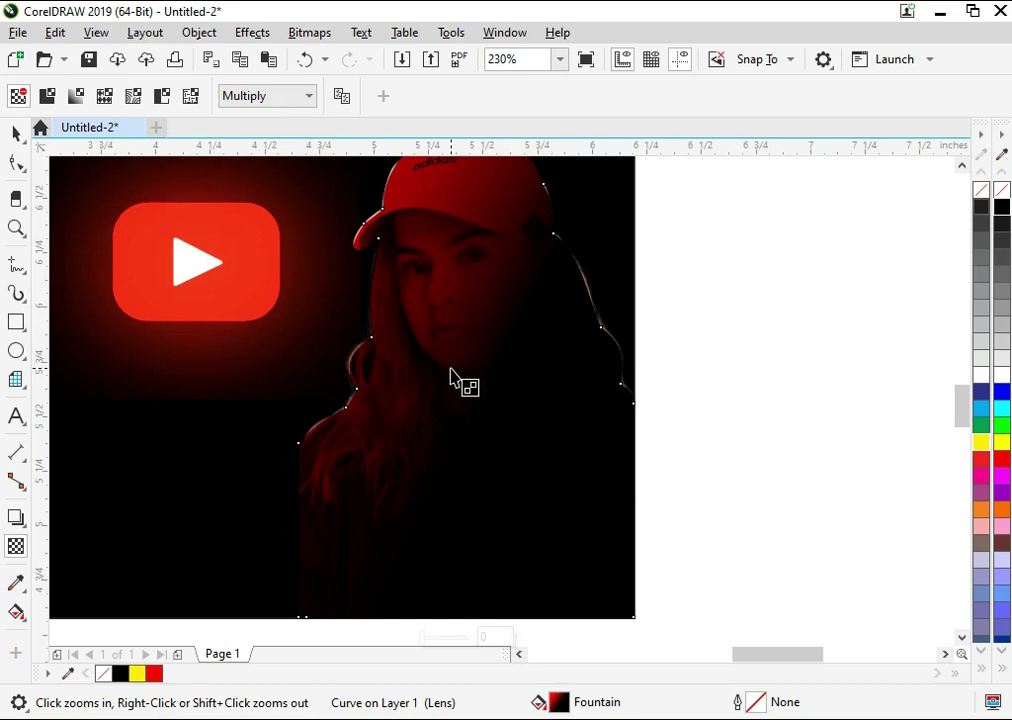
{"action": "left_click_drag", "start_coordinate": [452, 378], "coordinate": [594, 485]}
{"action": "key", "text": "ctrl+z"}
{"action": "key", "text": "space"}
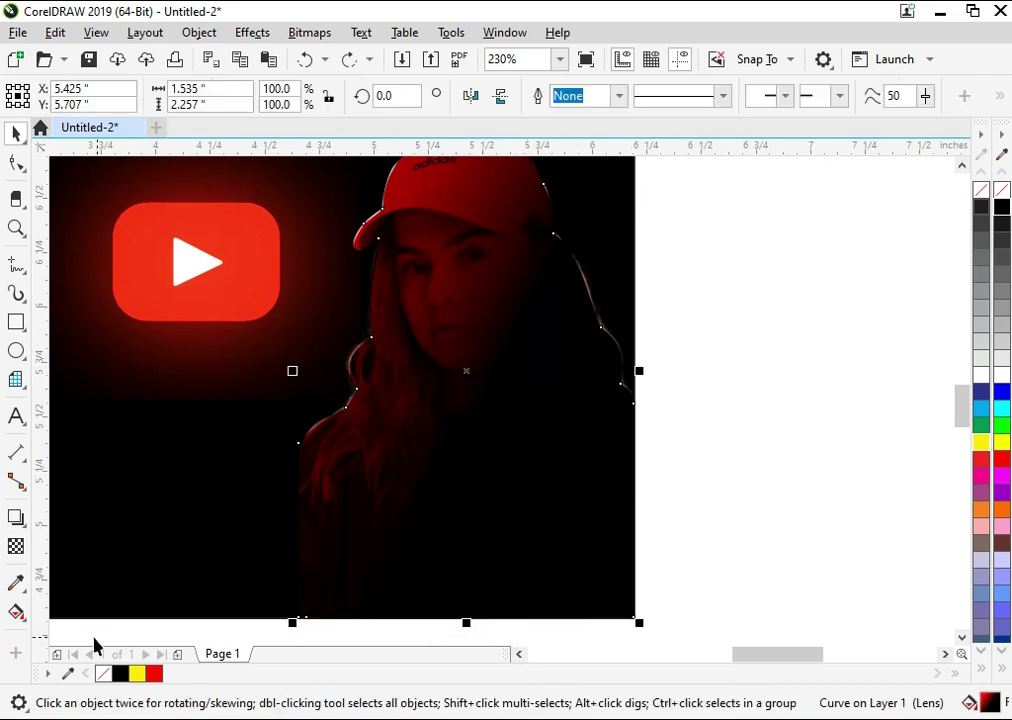
{"action": "key", "text": "ctrl+shift+z"}
{"action": "left_click_drag", "start_coordinate": [477, 413], "coordinate": [551, 454]}
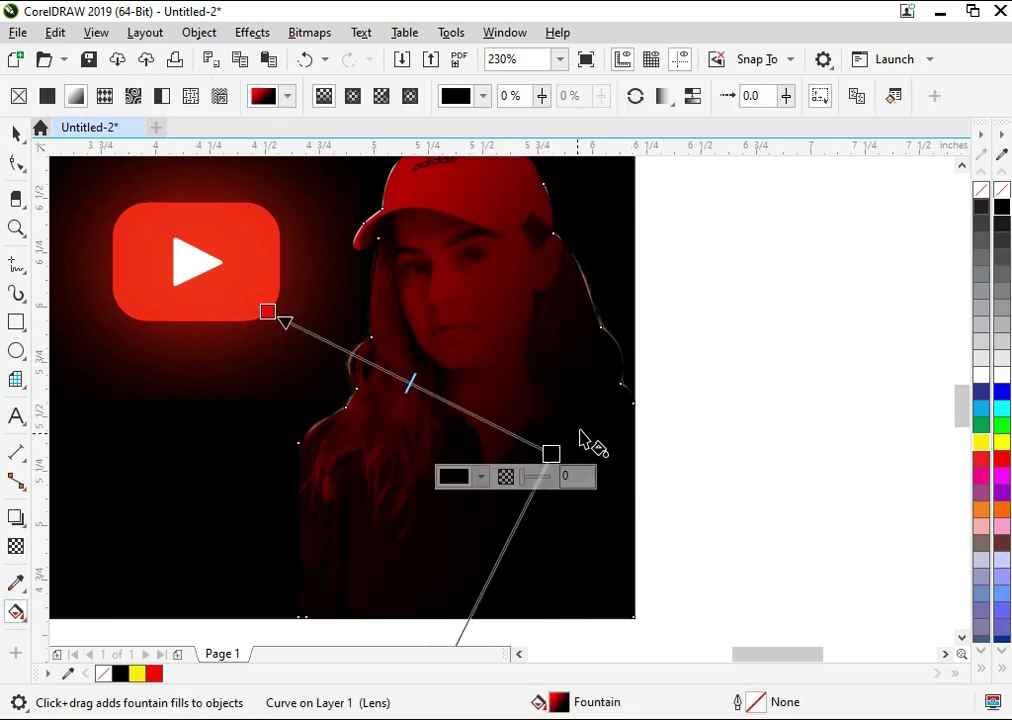
Move the red start onto the girl's shoulder and pull the dark end up toward her chest
{"action": "scroll", "coordinate": [610, 420], "scroll_direction": "down", "scroll_amount": 2}
{"action": "key", "text": "z"}
{"action": "left_click_drag", "start_coordinate": [700, 219], "coordinate": [364, 481]}
{"action": "left_click_drag", "start_coordinate": [327, 414], "coordinate": [632, 560]}
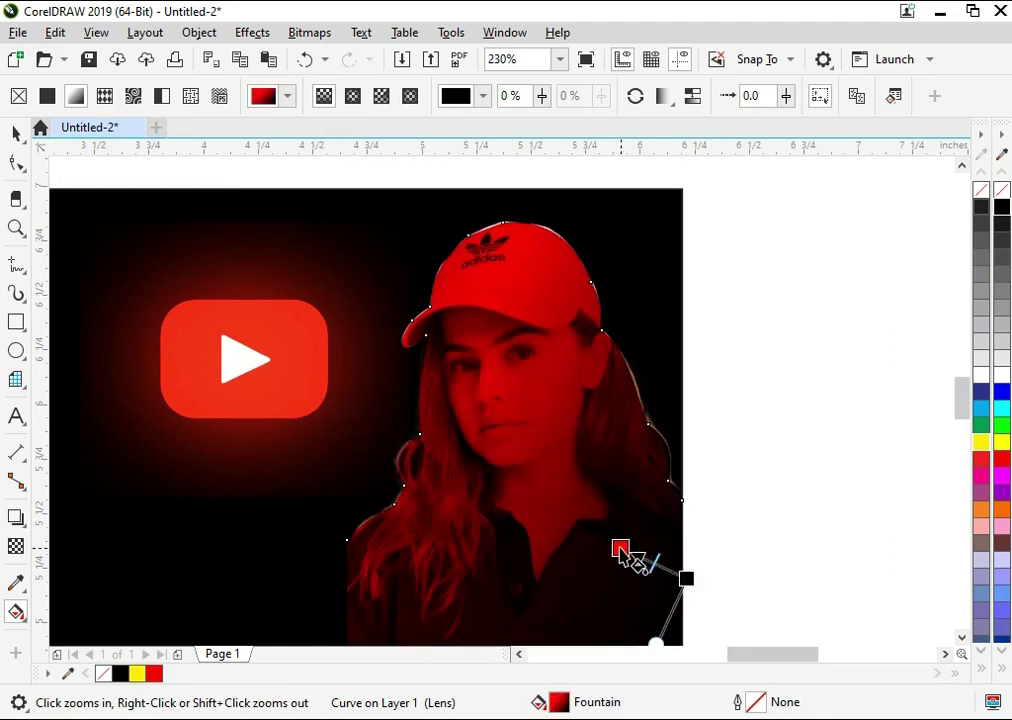
{"action": "left_click_drag", "start_coordinate": [444, 478], "coordinate": [438, 472]}
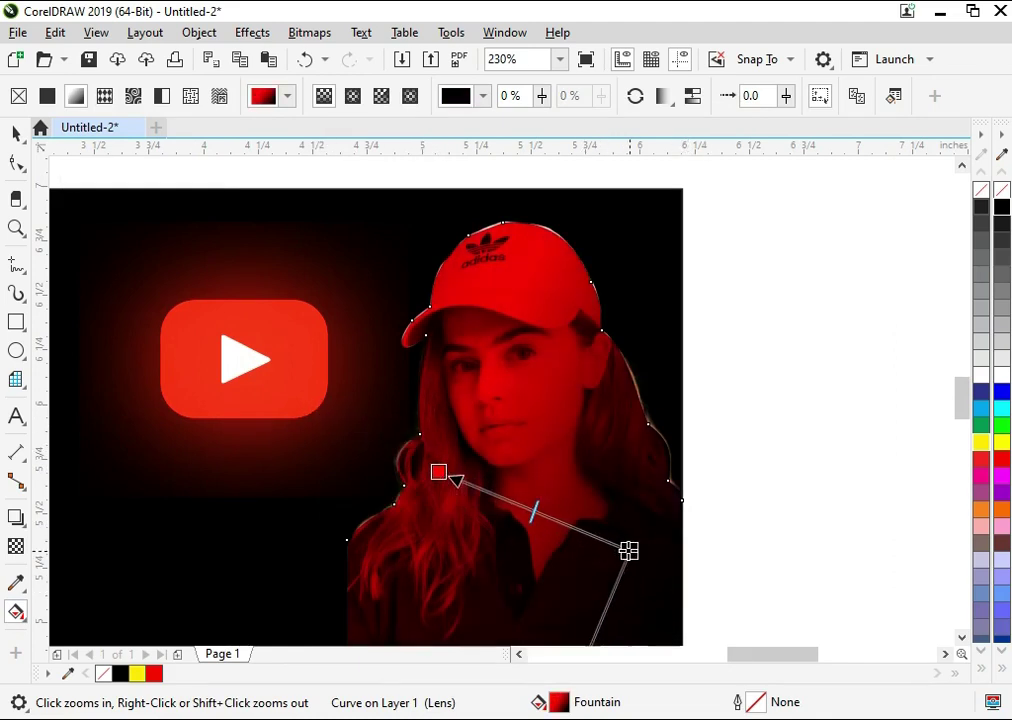
{"action": "left_click_drag", "start_coordinate": [688, 579], "coordinate": [621, 545]}
{"action": "left_click_drag", "start_coordinate": [440, 472], "coordinate": [420, 476]}
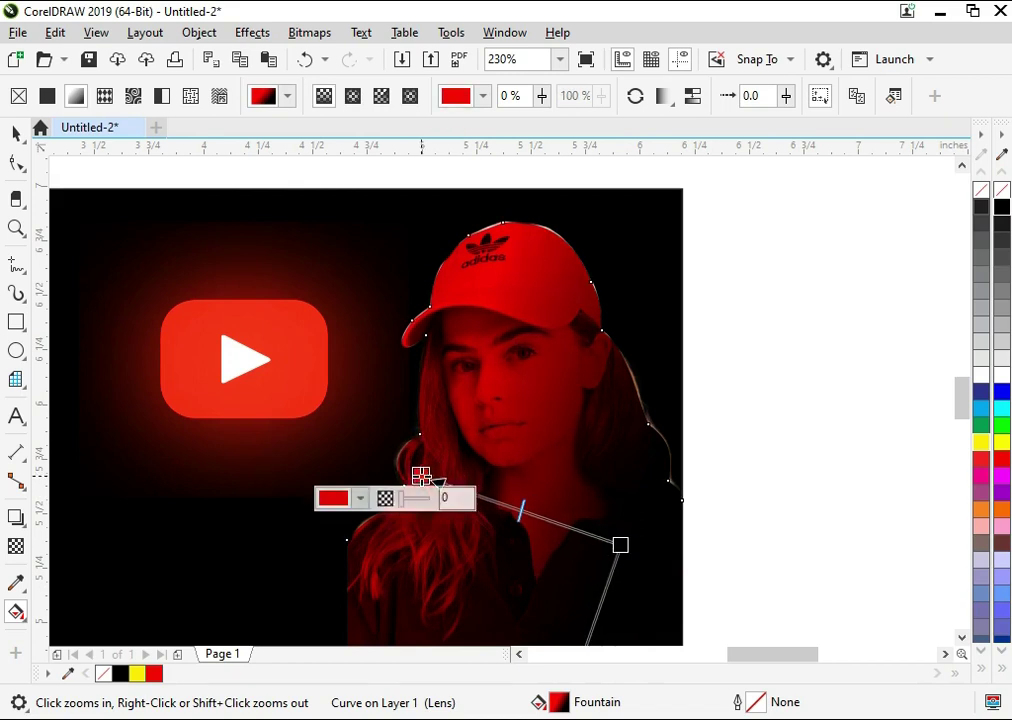
{"action": "left_click_drag", "start_coordinate": [620, 545], "coordinate": [581, 548]}
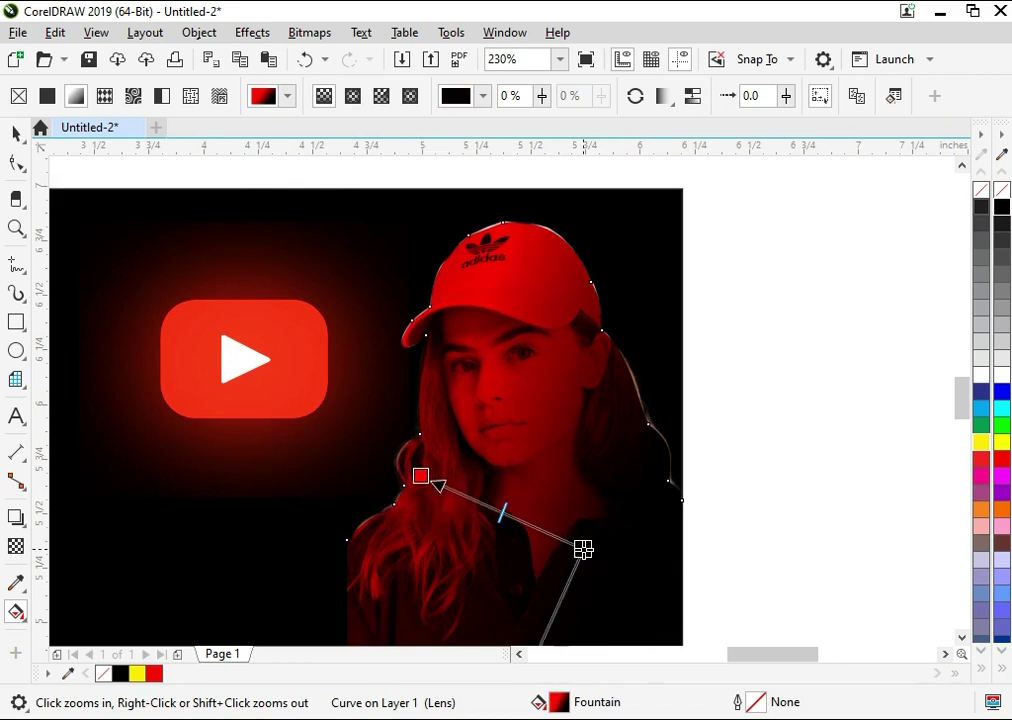
Select the red overlay and zoom in to edit its outline nodes
{"action": "key", "text": "space"}
{"action": "left_click", "coordinate": [705, 488]}
{"action": "left_click", "coordinate": [617, 455]}
{"action": "key", "text": "z"}
{"action": "scroll", "coordinate": [763, 321], "scroll_direction": "up", "scroll_amount": 2}
{"action": "key", "text": "g"}
{"action": "key", "text": "space"}
{"action": "left_click", "coordinate": [16, 164]}
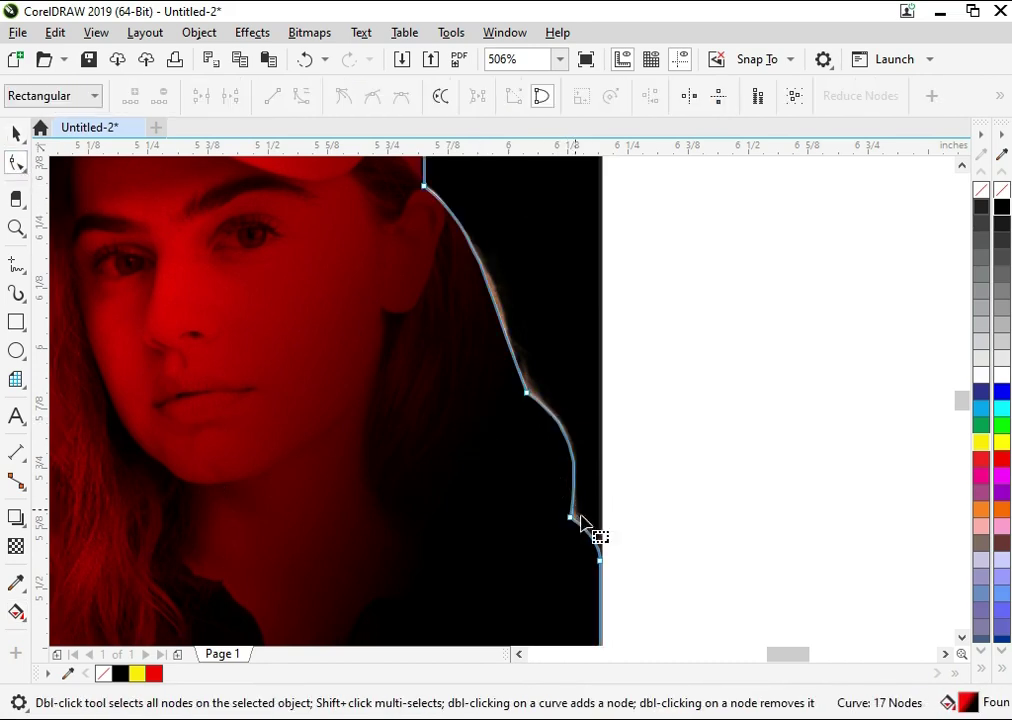
{"action": "key", "text": "z"}
{"action": "scroll", "coordinate": [662, 420], "scroll_direction": "up", "scroll_amount": 2}
Nudge the overlay's outline nodes to follow the girl's hair edge
{"action": "left_click_drag", "start_coordinate": [463, 457], "coordinate": [488, 445]}
{"action": "key", "text": "space"}
{"action": "scroll", "coordinate": [574, 416], "scroll_direction": "down", "scroll_amount": 4}
{"action": "scroll", "coordinate": [593, 440], "scroll_direction": "up", "scroll_amount": 2}
{"action": "key", "text": "space"}
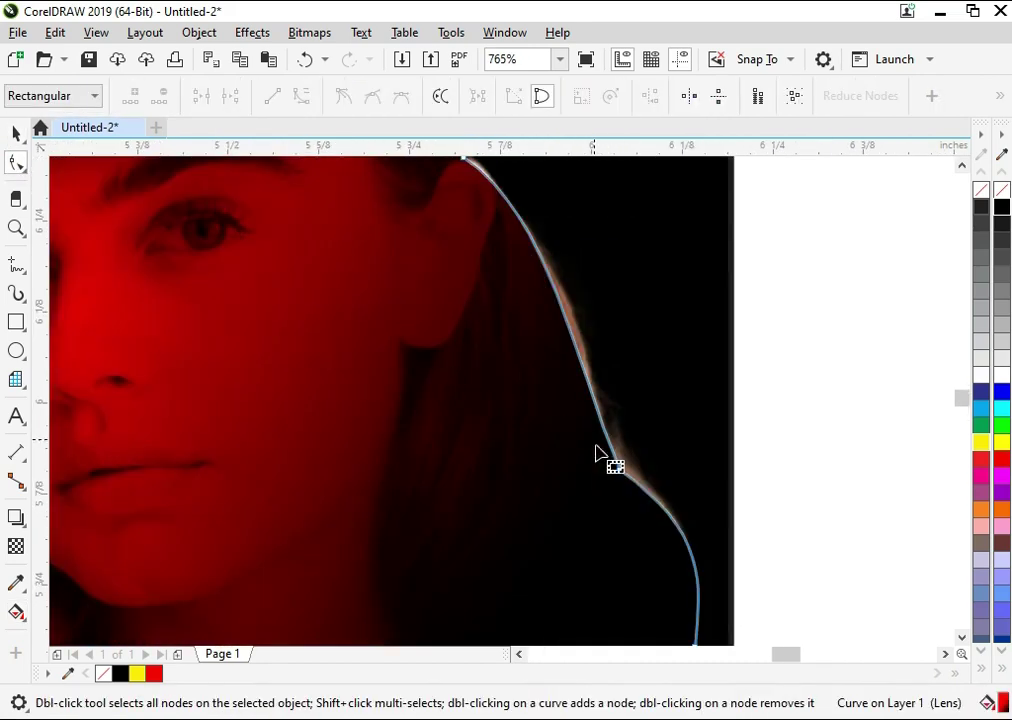
{"action": "left_click", "coordinate": [617, 477]}
{"action": "key", "text": "space"}
{"action": "scroll", "coordinate": [610, 443], "scroll_direction": "down", "scroll_amount": 4}
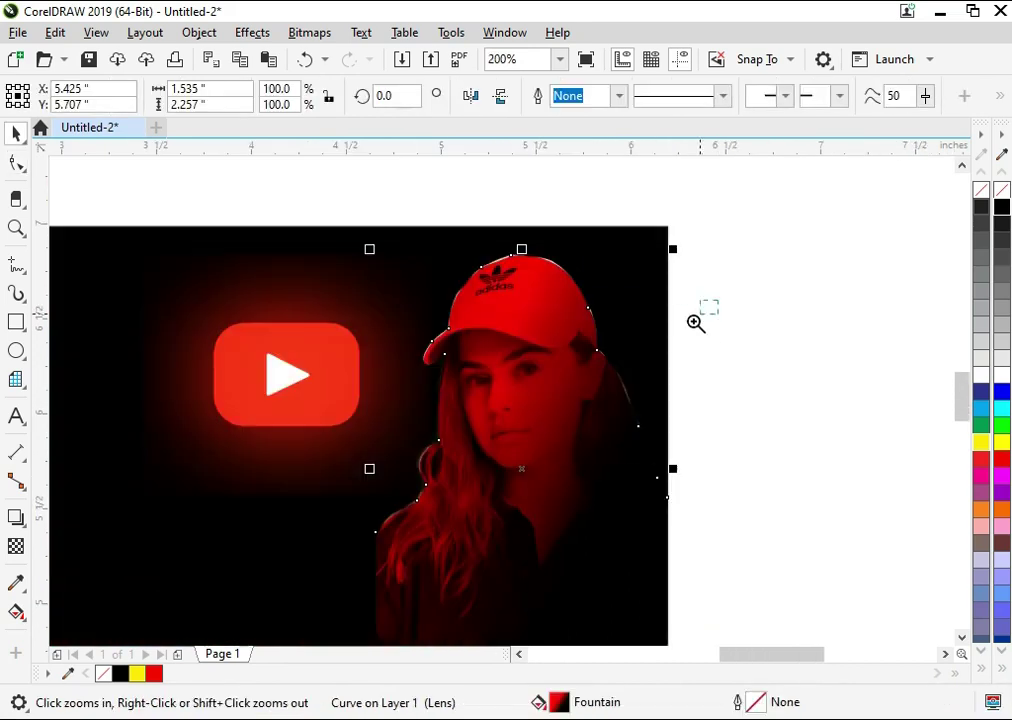
{"action": "scroll", "coordinate": [622, 440], "scroll_direction": "up", "scroll_amount": 3}
{"action": "key", "text": "space"}
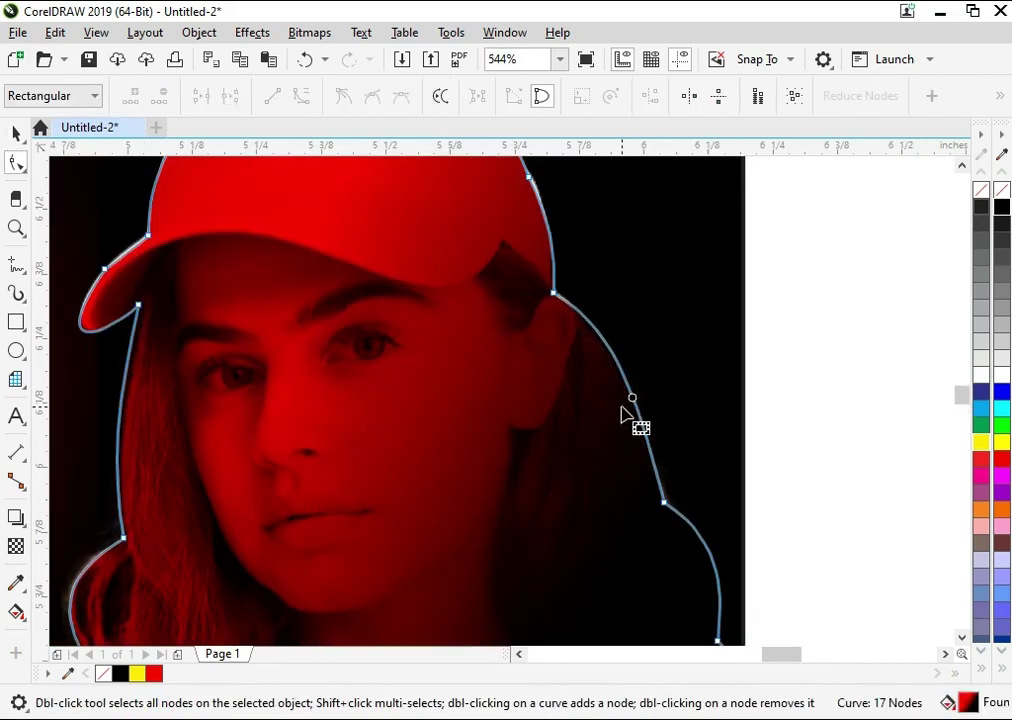
Delete the two surplus nodes on the cap's top and right side
{"action": "key", "text": "space"}
{"action": "scroll", "coordinate": [630, 412], "scroll_direction": "down", "scroll_amount": 2}
{"action": "scroll", "coordinate": [531, 216], "scroll_direction": "up", "scroll_amount": 3}
{"action": "key", "text": "space"}
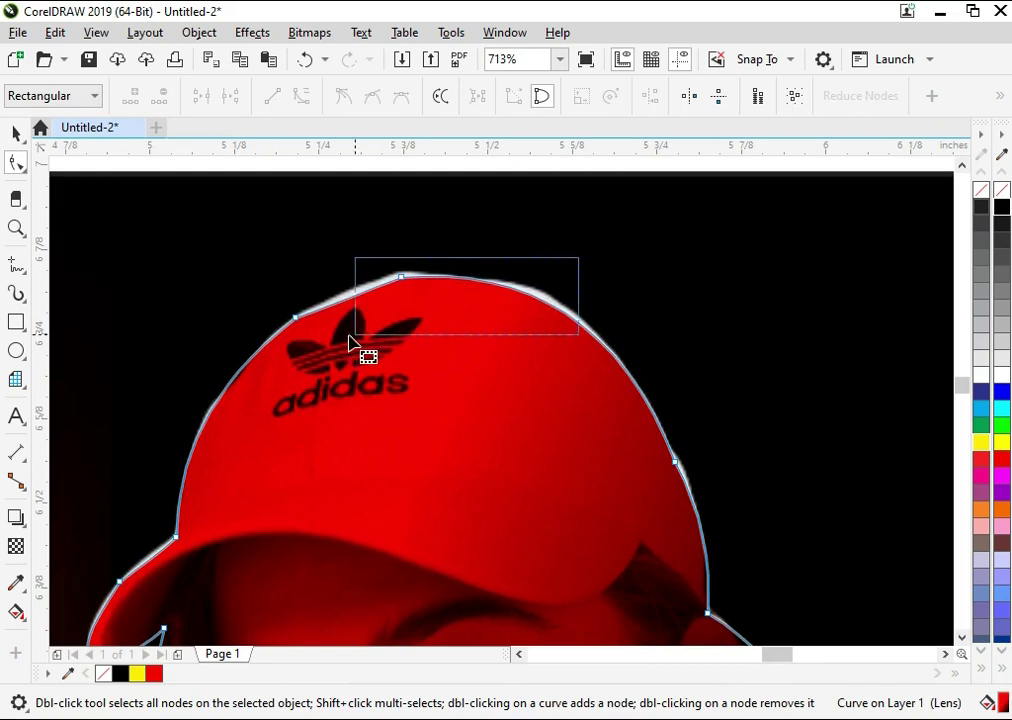
{"action": "left_click_drag", "start_coordinate": [365, 341], "coordinate": [366, 342]}
{"action": "key", "text": "Delete"}
{"action": "left_click_drag", "start_coordinate": [746, 440], "coordinate": [565, 486]}
{"action": "key", "text": "Delete"}
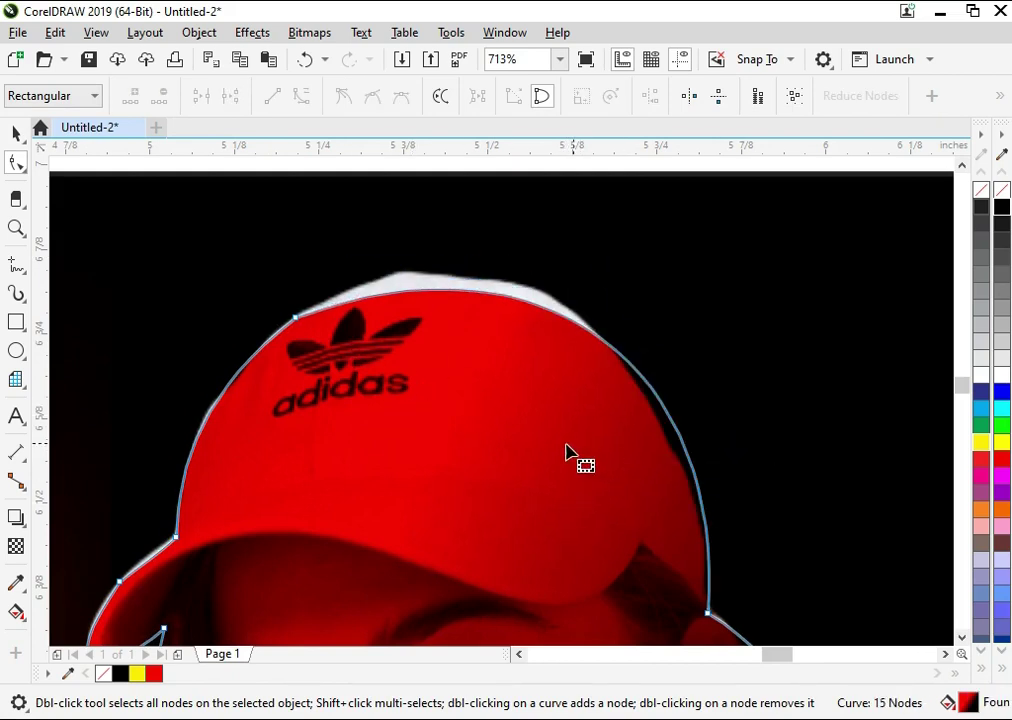
Curve the outline at the cap's right side to match the cap top
{"action": "scroll", "coordinate": [575, 452], "scroll_direction": "down", "scroll_amount": 2}
{"action": "scroll", "coordinate": [572, 418], "scroll_direction": "up", "scroll_amount": 3}
{"action": "scroll", "coordinate": [583, 429], "scroll_direction": "down", "scroll_amount": 2}
{"action": "scroll", "coordinate": [417, 634], "scroll_direction": "down", "scroll_amount": 1}
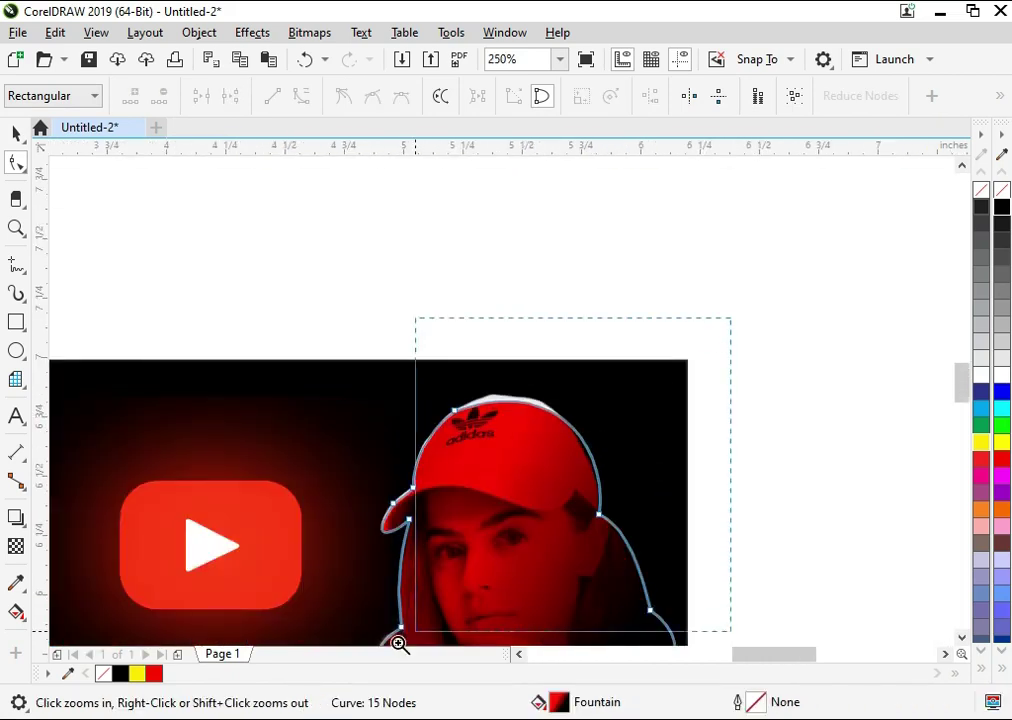
{"action": "scroll", "coordinate": [671, 610], "scroll_direction": "up", "scroll_amount": 1}
{"action": "left_click", "coordinate": [558, 461]}
{"action": "mouse_move", "coordinate": [473, 251]}
{"action": "left_mouse_down"}
{"action": "mouse_move", "coordinate": [431, 222]}
{"action": "mouse_move", "coordinate": [463, 253]}
{"action": "left_mouse_up"}
{"action": "key", "text": "space"}
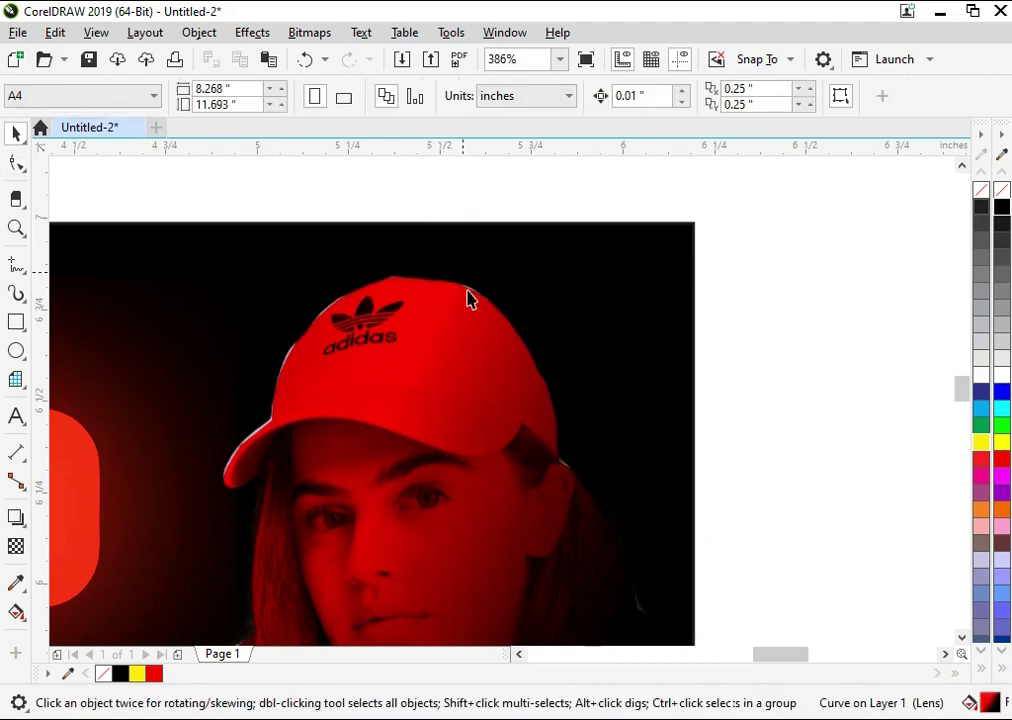
Pull the brim-tip node so the outline fits the cap brim edge
{"action": "scroll", "coordinate": [278, 548], "scroll_direction": "down", "scroll_amount": 1}
{"action": "scroll", "coordinate": [278, 548], "scroll_direction": "up", "scroll_amount": 1}
{"action": "mouse_move", "coordinate": [355, 228]}
{"action": "left_mouse_down"}
{"action": "mouse_move", "coordinate": [486, 368]}
{"action": "mouse_move", "coordinate": [445, 358]}
{"action": "left_mouse_up"}
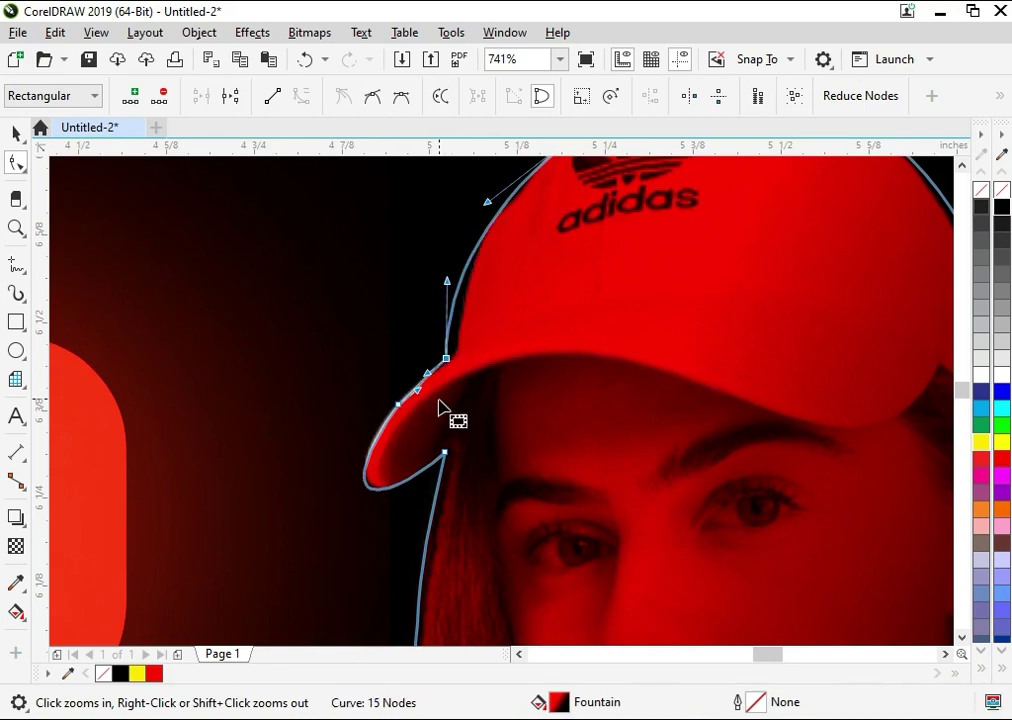
{"action": "left_click", "coordinate": [397, 426]}
{"action": "left_click", "coordinate": [398, 407]}
{"action": "left_click_drag", "start_coordinate": [413, 425], "coordinate": [402, 425]}
{"action": "key", "text": "space"}
{"action": "scroll", "coordinate": [402, 470], "scroll_direction": "down", "scroll_amount": 1}
{"action": "scroll", "coordinate": [756, 470], "scroll_direction": "down", "scroll_amount": 1}
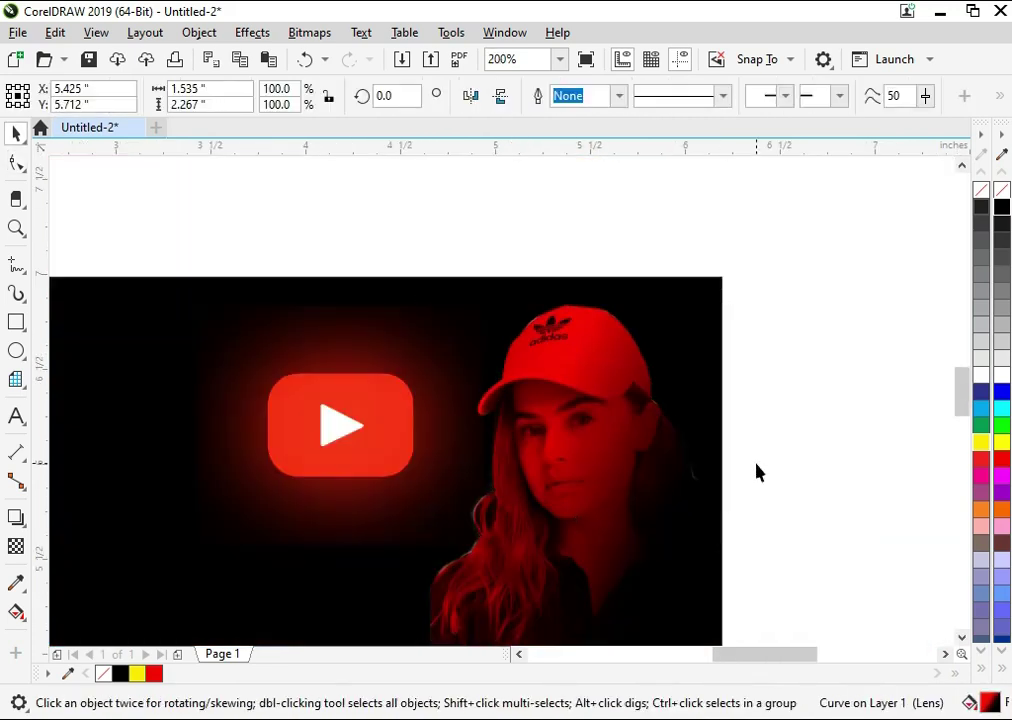
Move a hair-edge node near the shoulder to fit the girl's hair
{"action": "key", "text": "z"}
{"action": "scroll", "coordinate": [756, 447], "scroll_direction": "down", "scroll_amount": 1}
{"action": "left_click_drag", "start_coordinate": [756, 447], "coordinate": [524, 595]}
{"action": "key", "text": "F10"}
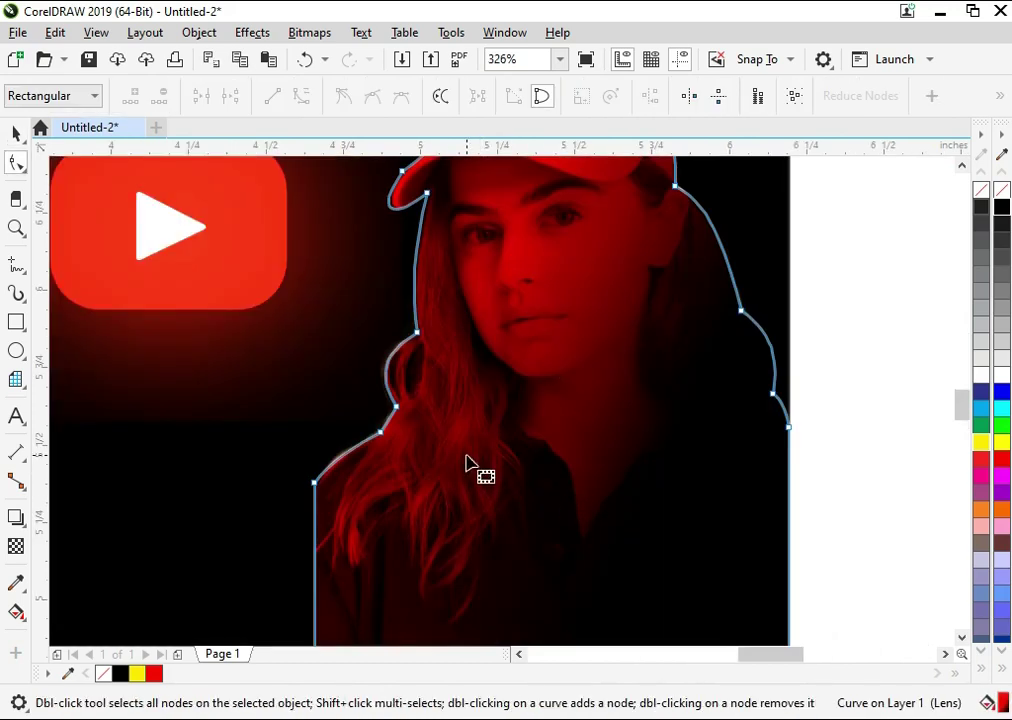
{"action": "key", "text": "F2"}
{"action": "left_click", "coordinate": [443, 395]}
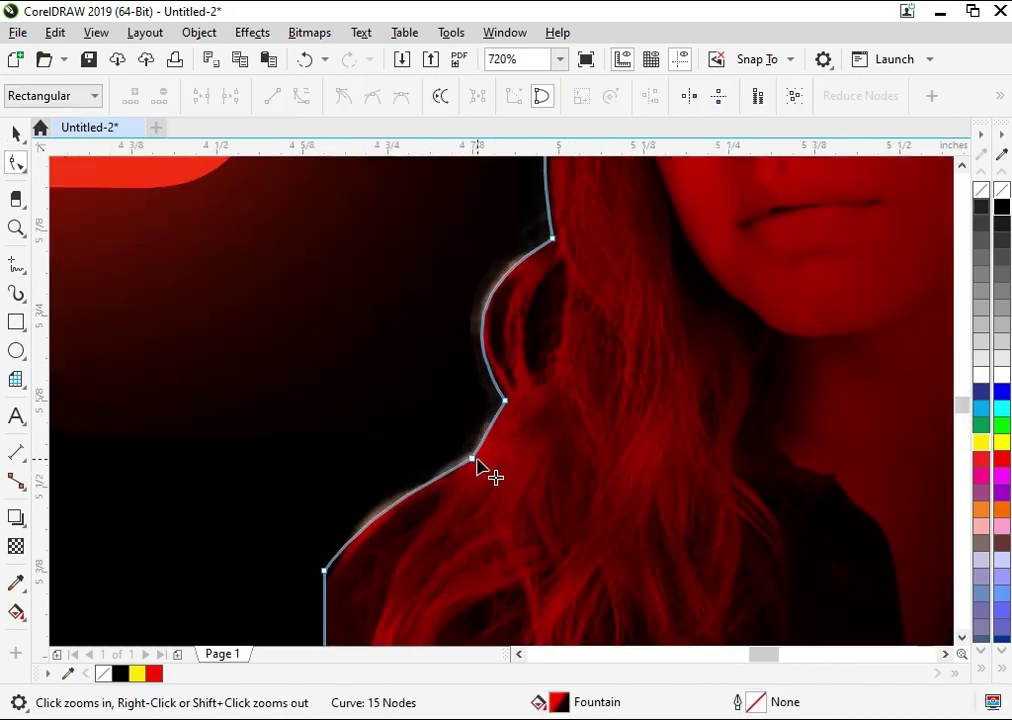
{"action": "left_click_drag", "start_coordinate": [467, 456], "coordinate": [459, 456]}
{"action": "key", "text": "space"}
{"action": "scroll", "coordinate": [472, 474], "scroll_direction": "down", "scroll_amount": 1}
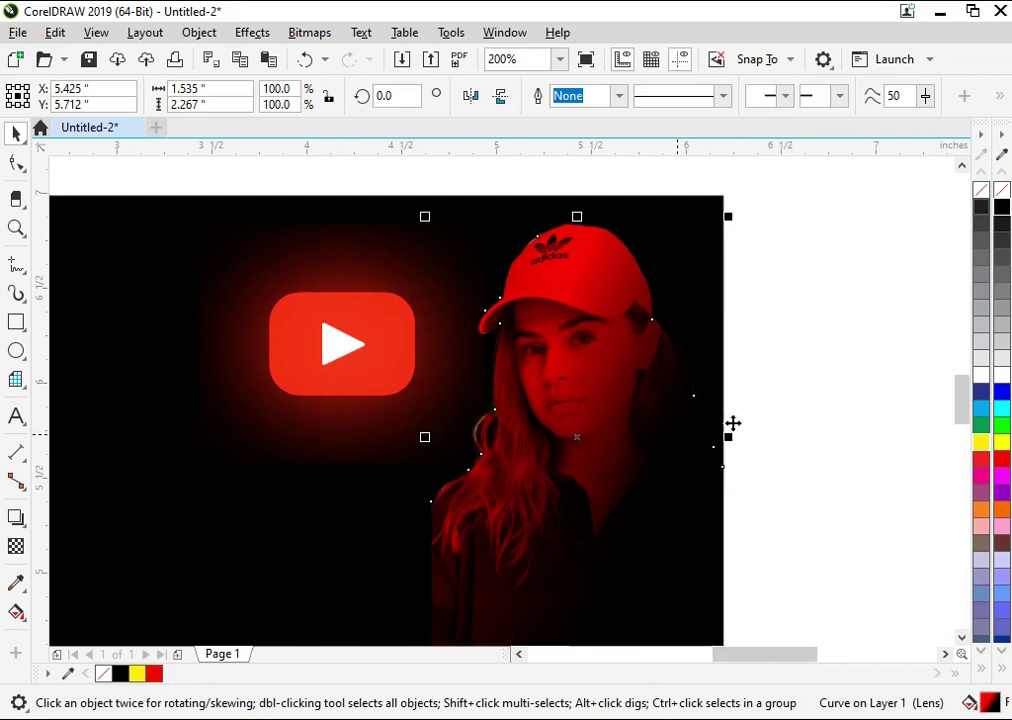
{"action": "scroll", "coordinate": [581, 447], "scroll_direction": "down", "scroll_amount": 1}
Group the YouTube logo with its glow
{"action": "key", "text": "space"}
{"action": "scroll", "coordinate": [522, 350], "scroll_direction": "up", "scroll_amount": 1}
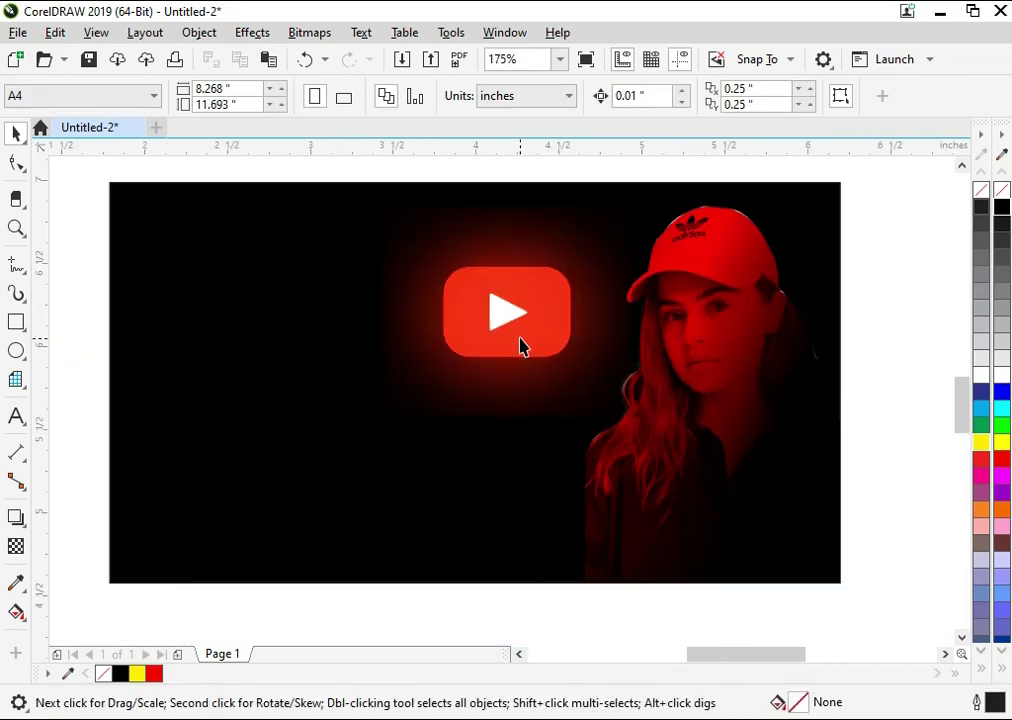
{"action": "left_click", "coordinate": [523, 335]}
{"action": "left_click", "coordinate": [309, 453], "text": "shift"}
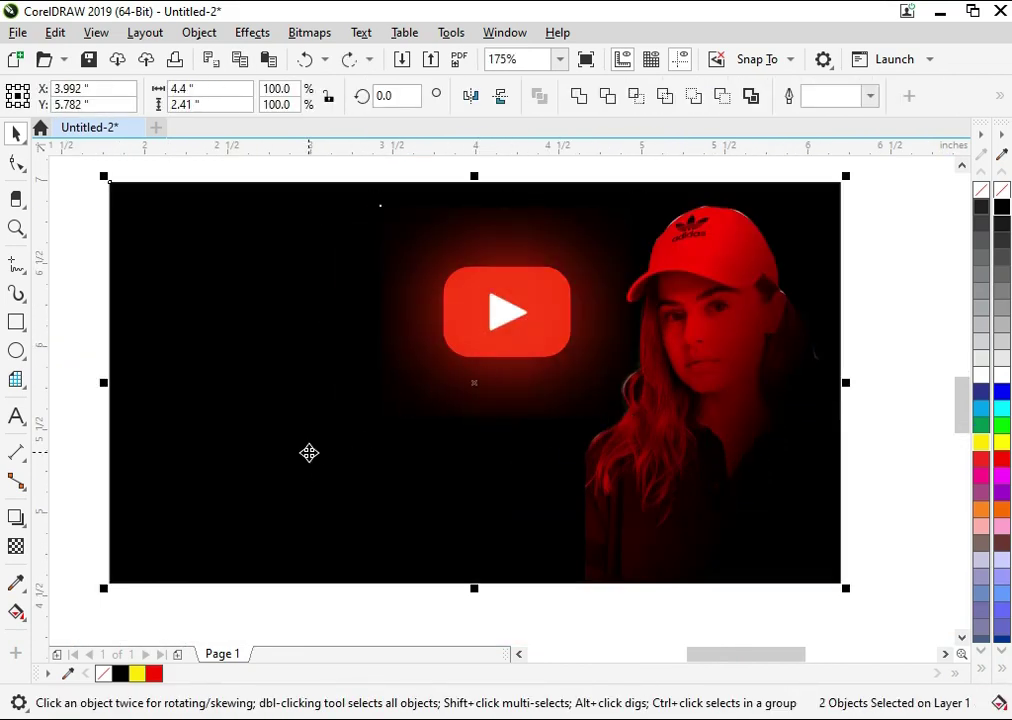
{"action": "left_click_drag", "start_coordinate": [86, 208], "coordinate": [583, 370]}
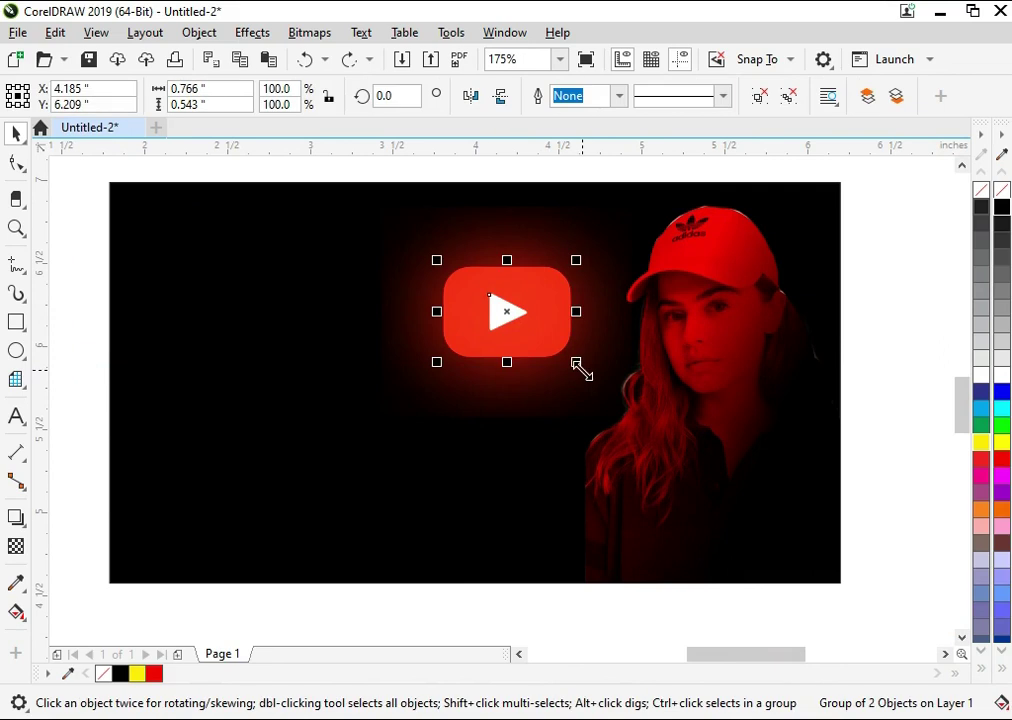
{"action": "key", "text": "ctrl+z"}
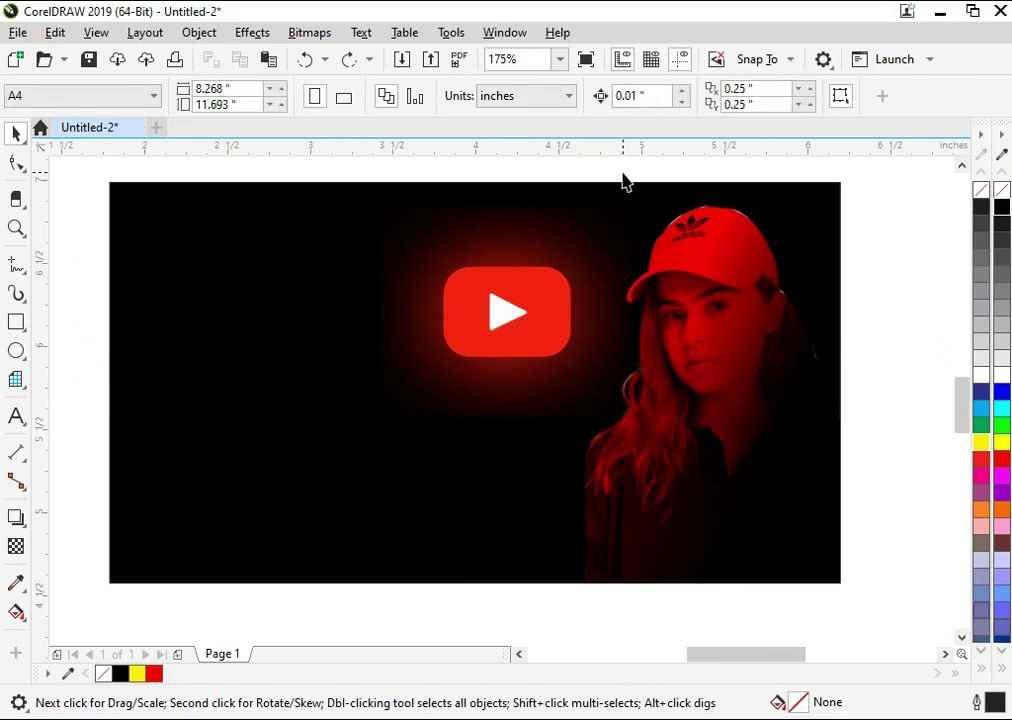
{"action": "key", "text": "ctrl+shift+z"}
{"action": "left_click", "coordinate": [540, 377], "text": "shift"}
{"action": "key", "text": "ctrl+g"}
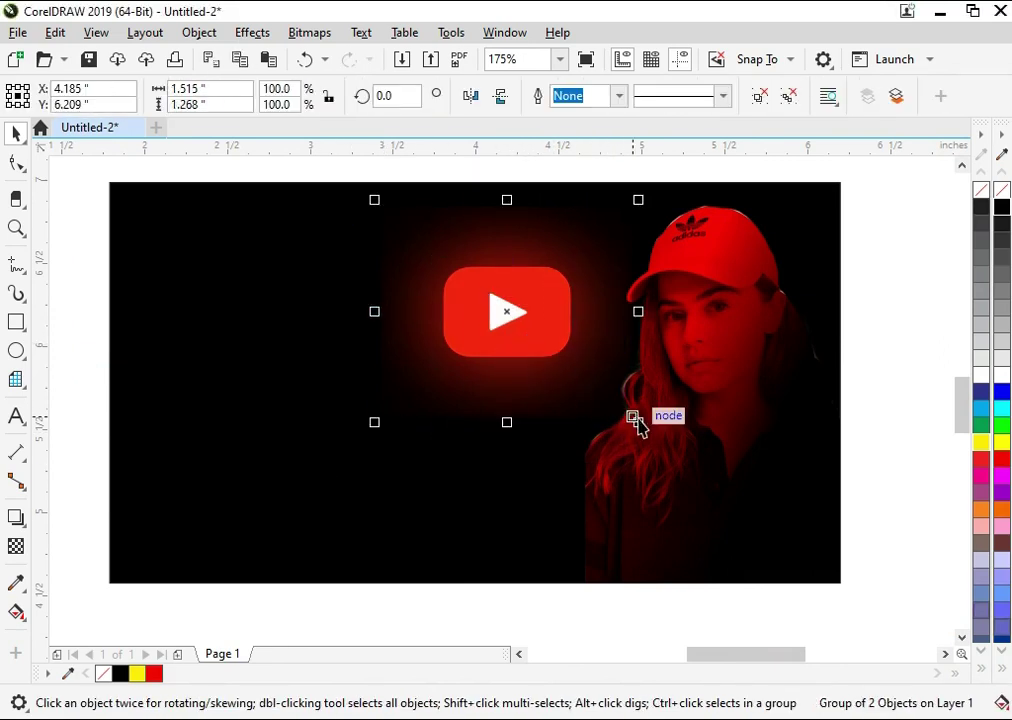
Place two small logo copies (about 36.5% and 31.3%) below the main logo and select everything
{"action": "left_click_drag", "start_coordinate": [632, 416], "coordinate": [549, 345]}
{"action": "mouse_move", "coordinate": [508, 298]}
{"action": "left_mouse_down"}
{"action": "mouse_move", "coordinate": [487, 412]}
{"action": "mouse_move", "coordinate": [474, 400]}
{"action": "mouse_move", "coordinate": [464, 408]}
{"action": "left_mouse_up"}
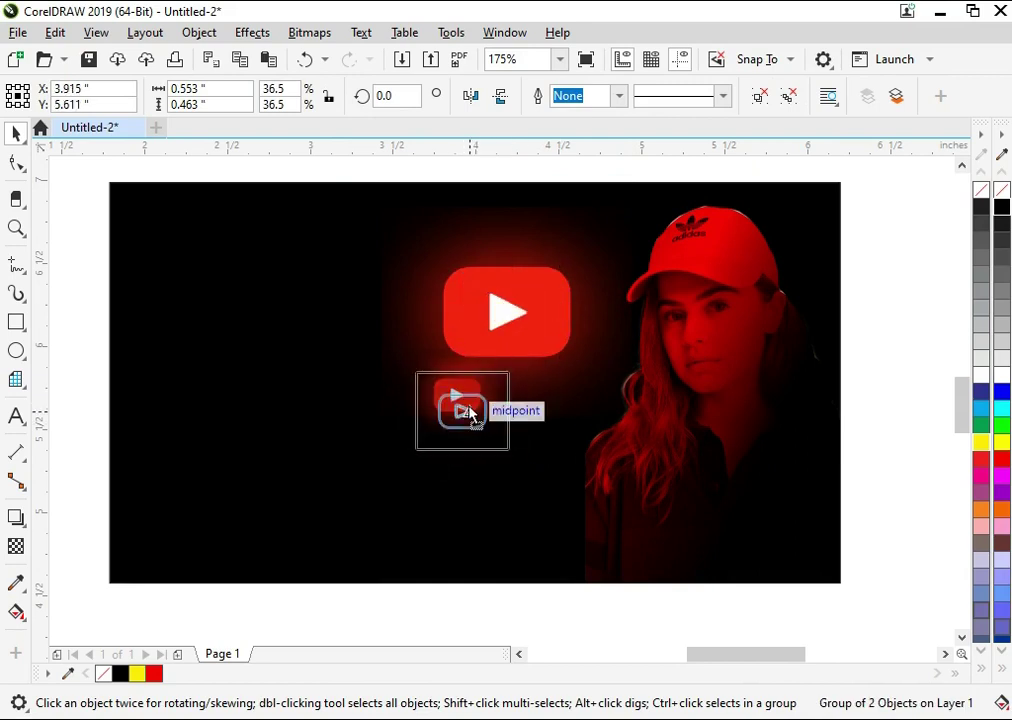
{"action": "left_click_drag", "start_coordinate": [481, 465], "coordinate": [525, 441]}
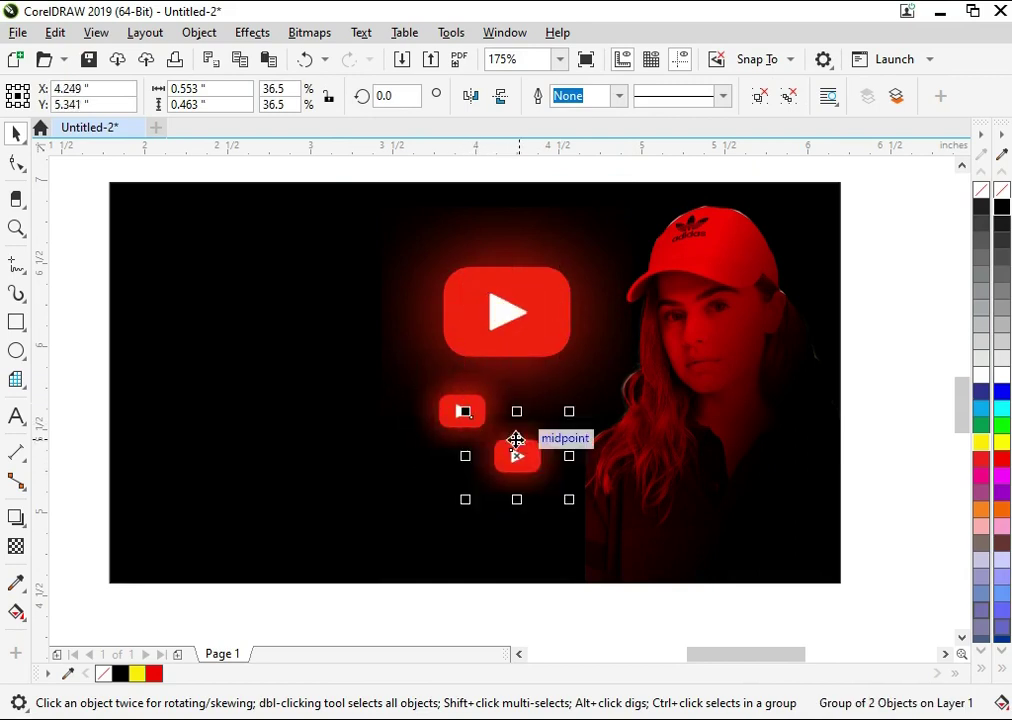
{"action": "left_click_drag", "start_coordinate": [551, 486], "coordinate": [572, 473]}
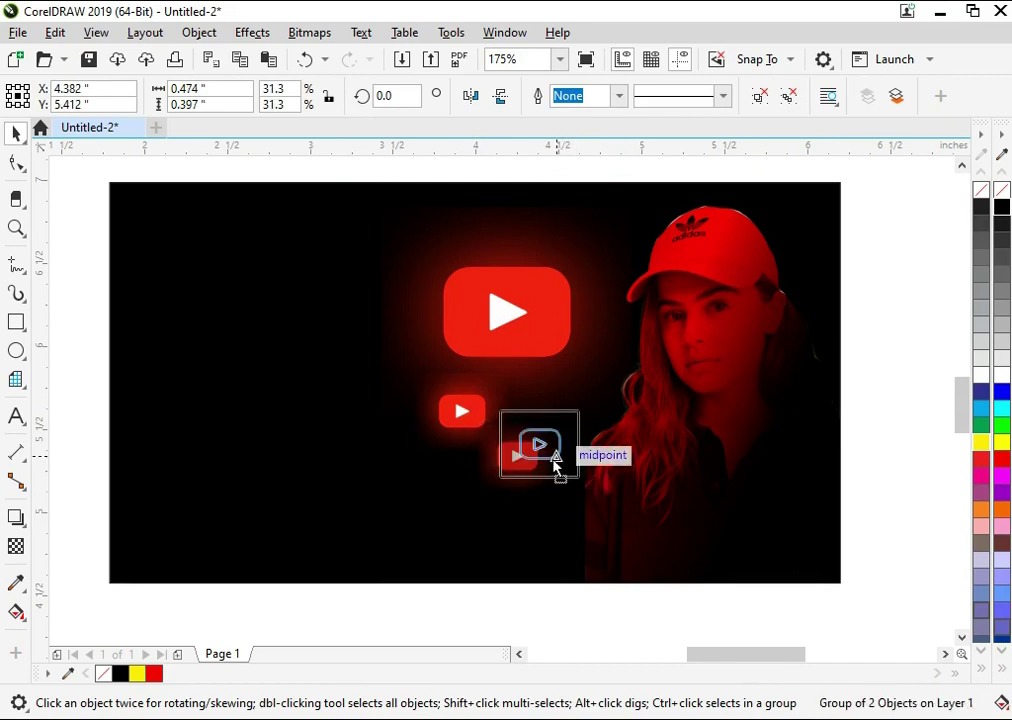
{"action": "left_click", "coordinate": [460, 410]}
{"action": "left_click", "coordinate": [880, 462]}
{"action": "scroll", "coordinate": [879, 300], "scroll_direction": "down", "scroll_amount": 3}
{"action": "scroll", "coordinate": [781, 315], "scroll_direction": "up", "scroll_amount": 3}
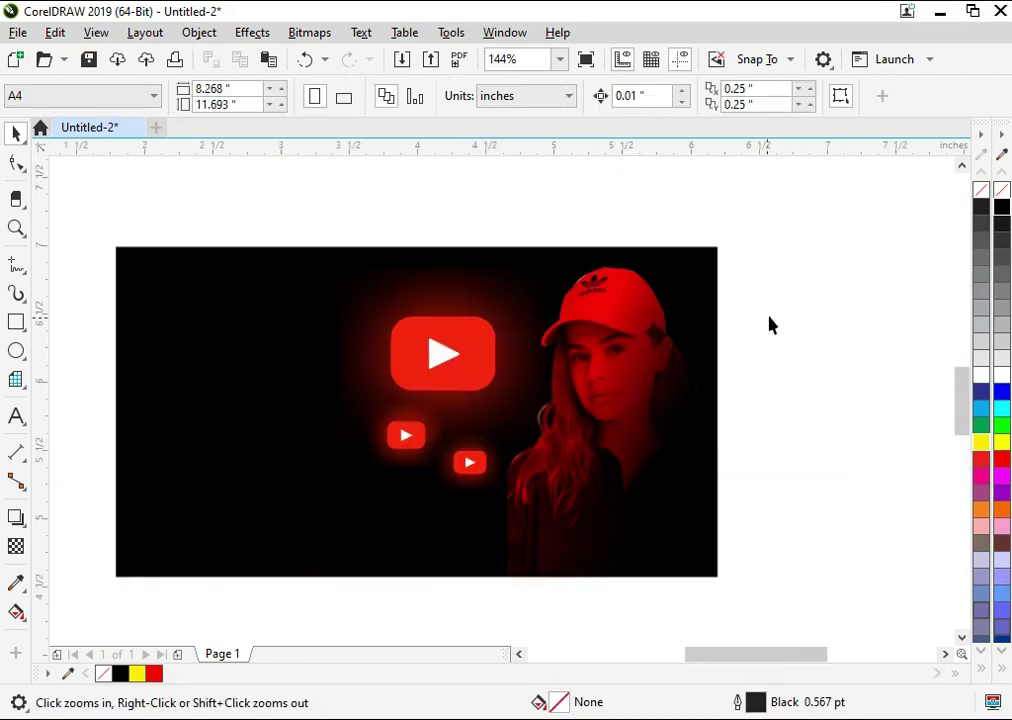
{"action": "left_click_drag", "start_coordinate": [326, 578], "coordinate": [330, 576]}
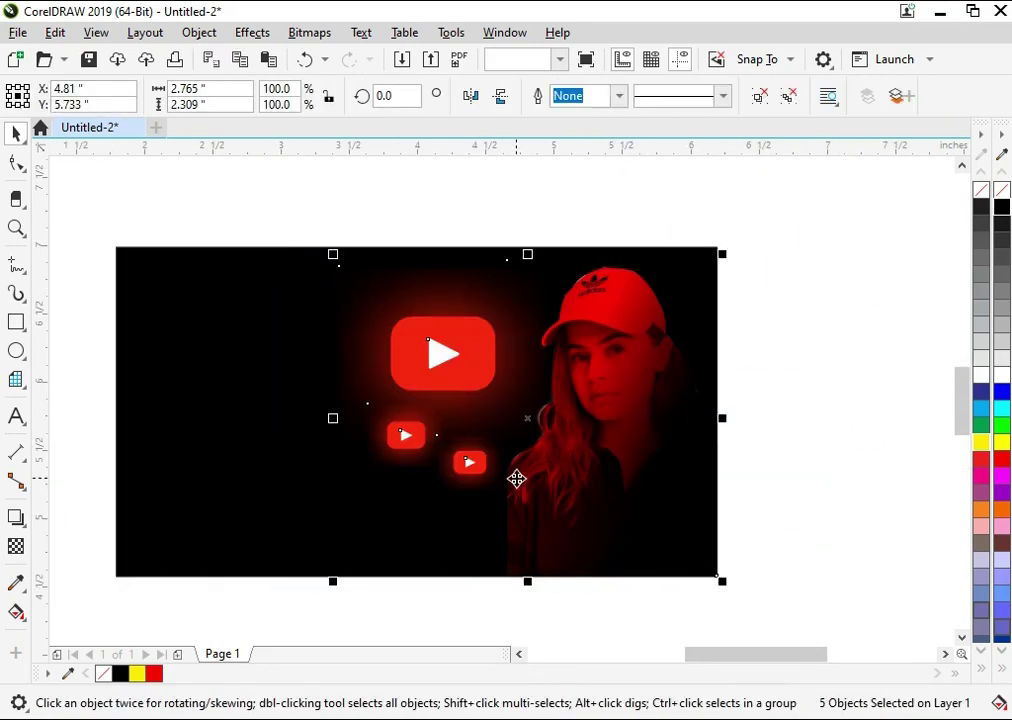
Add bold 'Glowing Effect' title text to the left of the logos
{"action": "left_click", "coordinate": [16, 416]}
{"action": "left_click", "coordinate": [139, 398]}
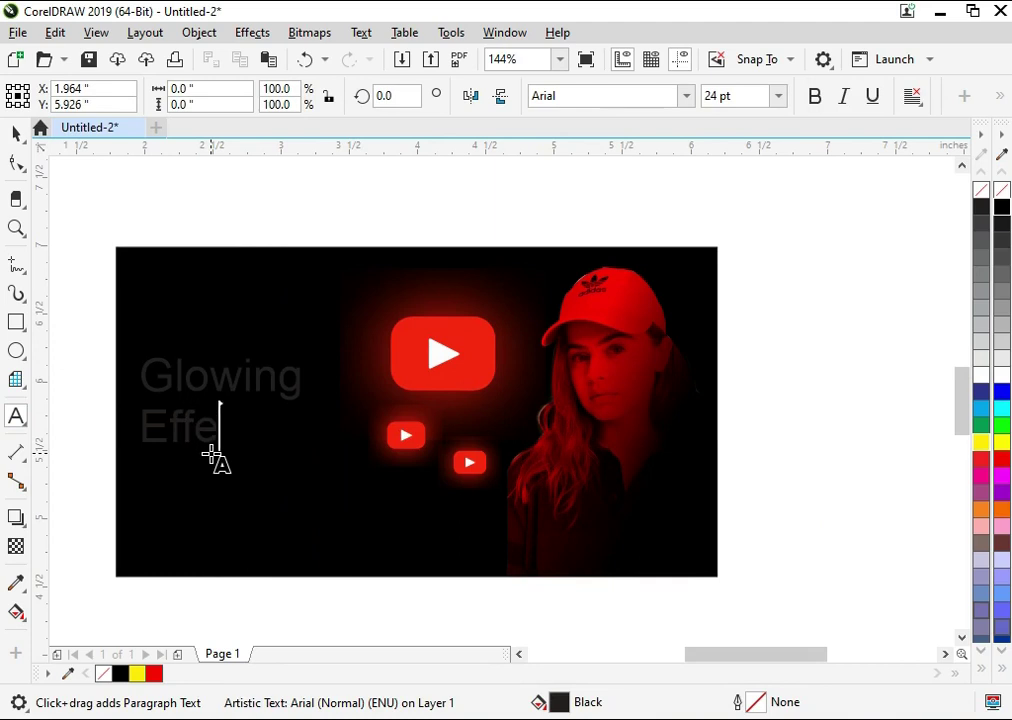
{"action": "key", "text": "ctrl+a"}
{"action": "key", "text": "ctrl+b"}
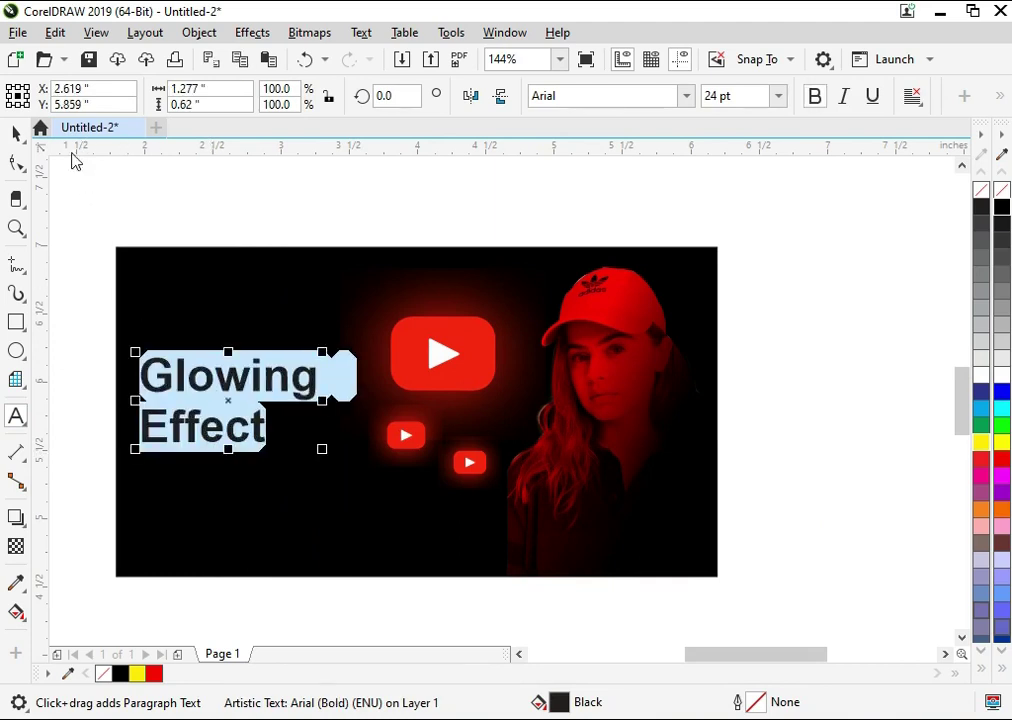
{"action": "left_click", "coordinate": [16, 135]}
Make the title white in Edwardian Script ITC and enlarge it to 44.572 pt
{"action": "left_click", "coordinate": [1002, 377]}
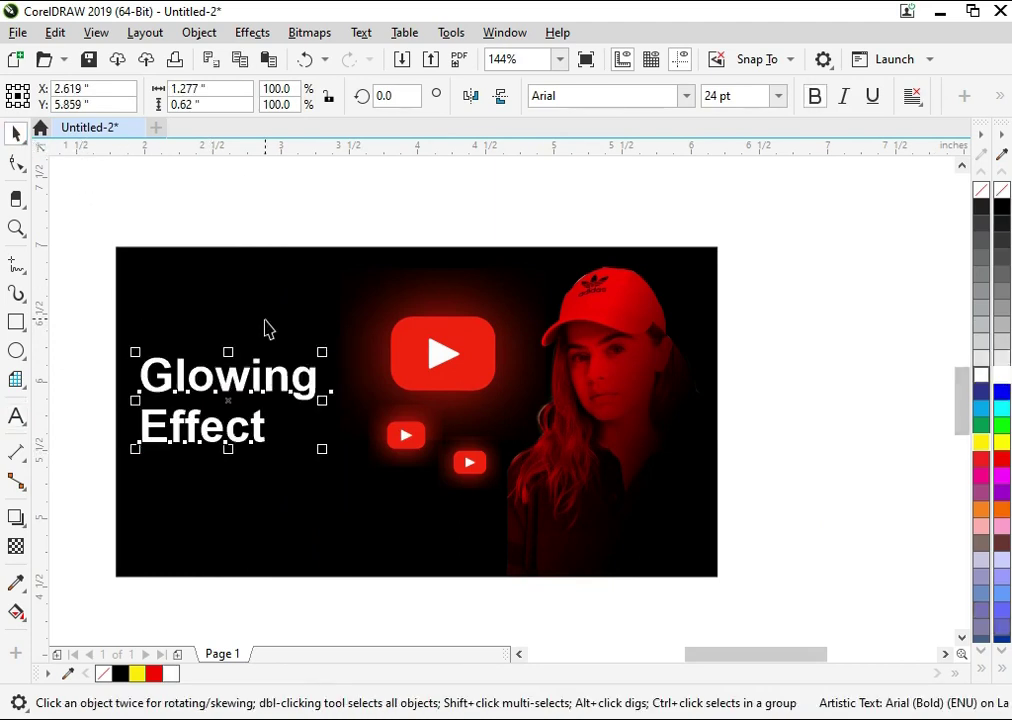
{"action": "left_click", "coordinate": [612, 95]}
{"action": "type", "text": "edwardian Script ITC"}
{"action": "key", "text": "Return"}
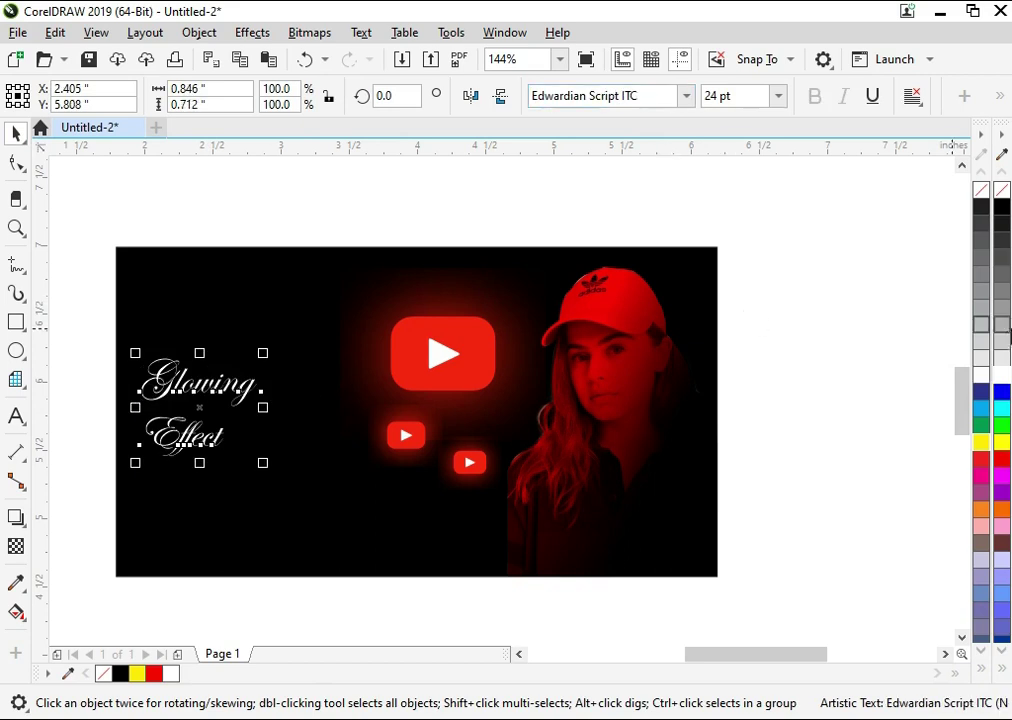
{"action": "key", "text": "z"}
{"action": "left_click_drag", "start_coordinate": [429, 271], "coordinate": [138, 621]}
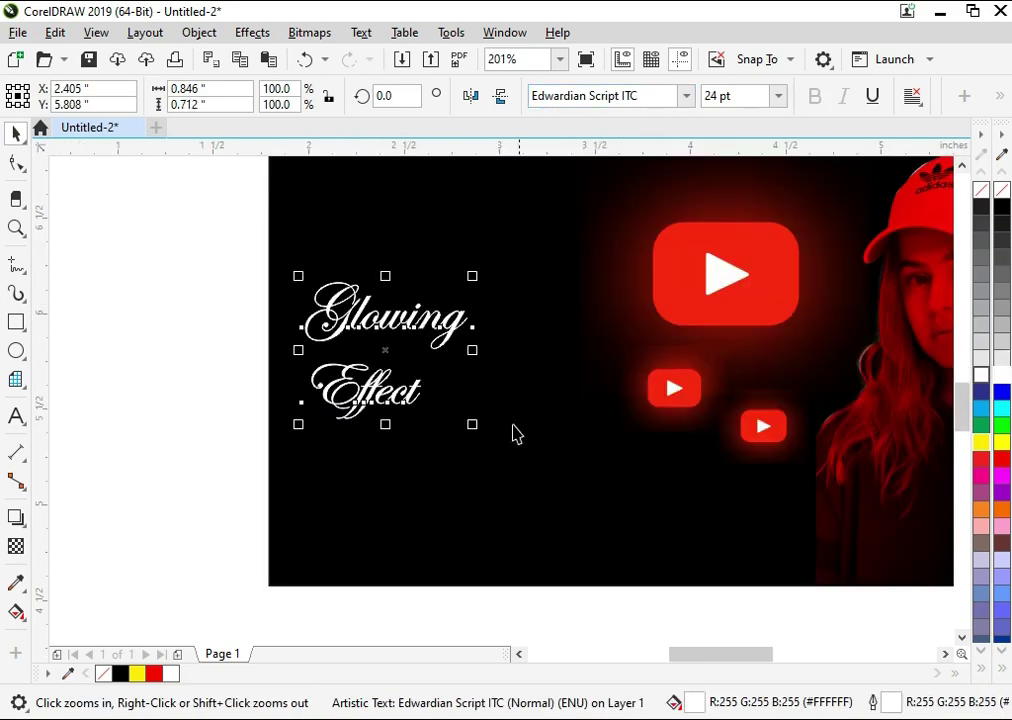
{"action": "left_click_drag", "start_coordinate": [476, 428], "coordinate": [614, 550]}
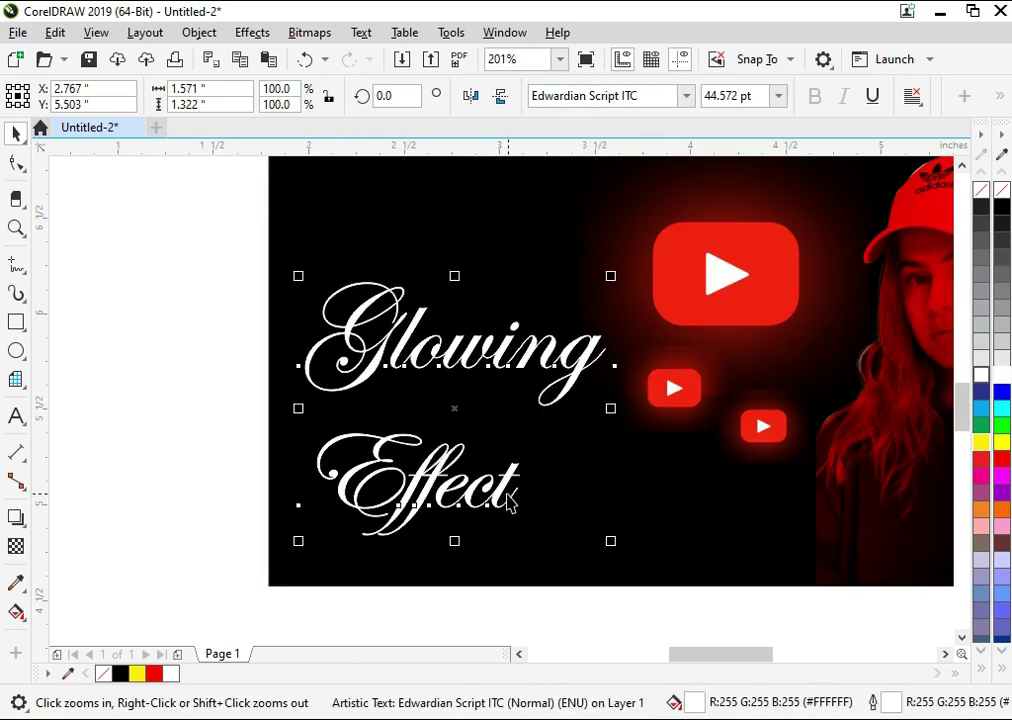
{"action": "left_click", "coordinate": [513, 455]}
{"action": "key", "text": "z"}
{"action": "key", "text": "space"}
{"action": "key", "text": "ctrl+z"}
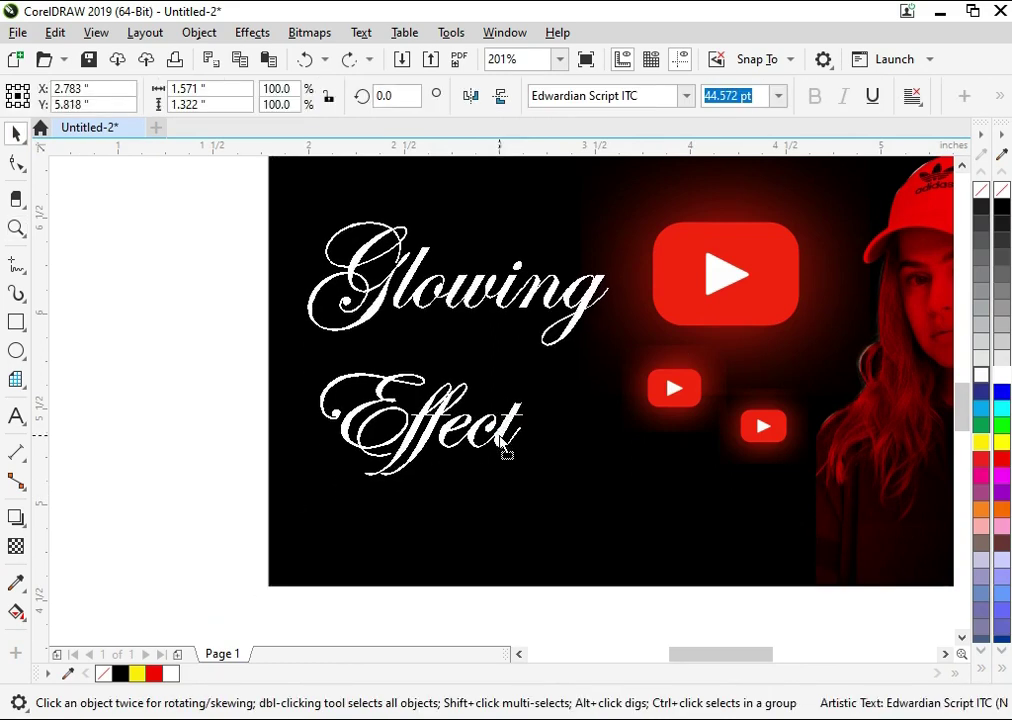
{"action": "scroll", "coordinate": [504, 452], "scroll_direction": "down", "scroll_amount": 3}
Centre-align the two title lines and nudge the title slightly left
{"action": "key", "text": "z"}
{"action": "left_click_drag", "start_coordinate": [366, 248], "coordinate": [768, 520]}
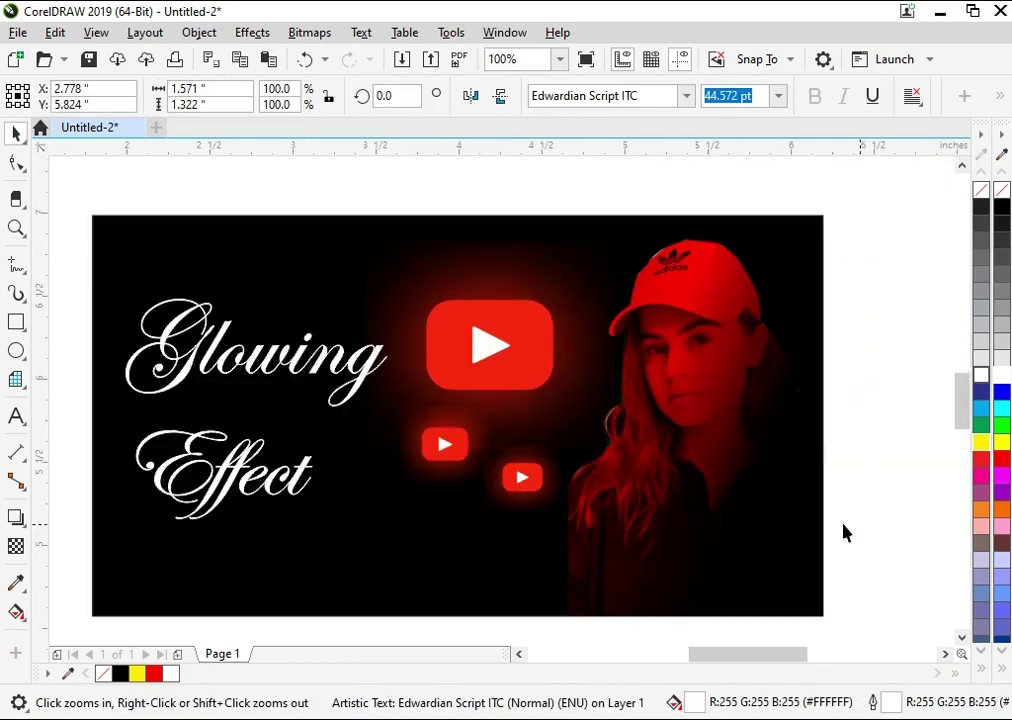
{"action": "key", "text": "space"}
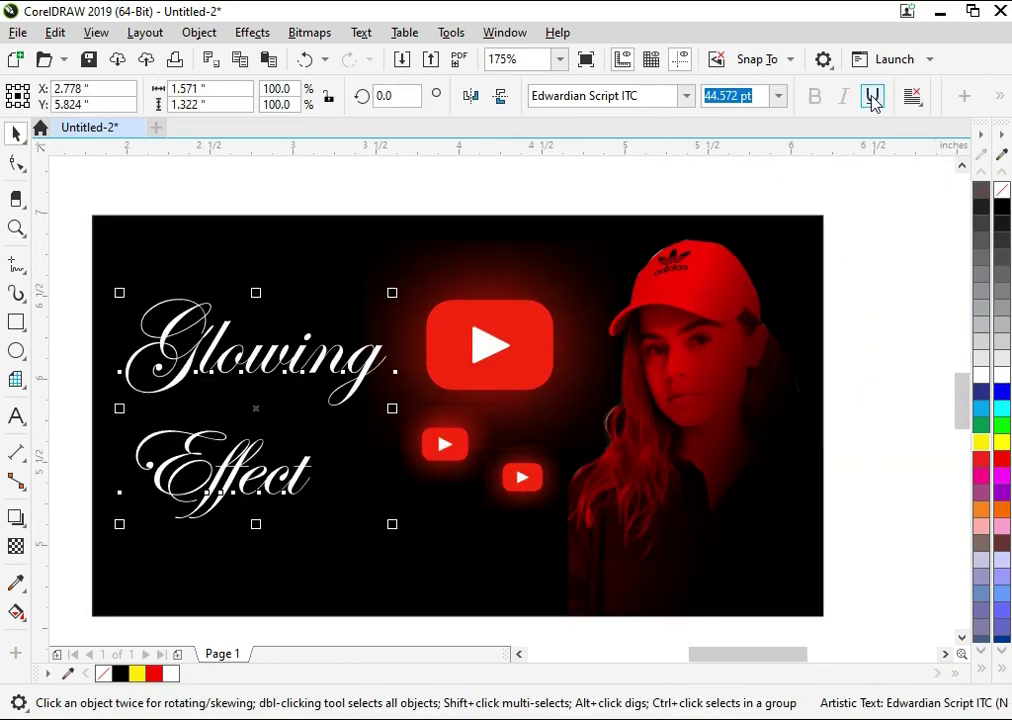
{"action": "left_click", "coordinate": [912, 96]}
{"action": "left_click", "coordinate": [935, 165]}
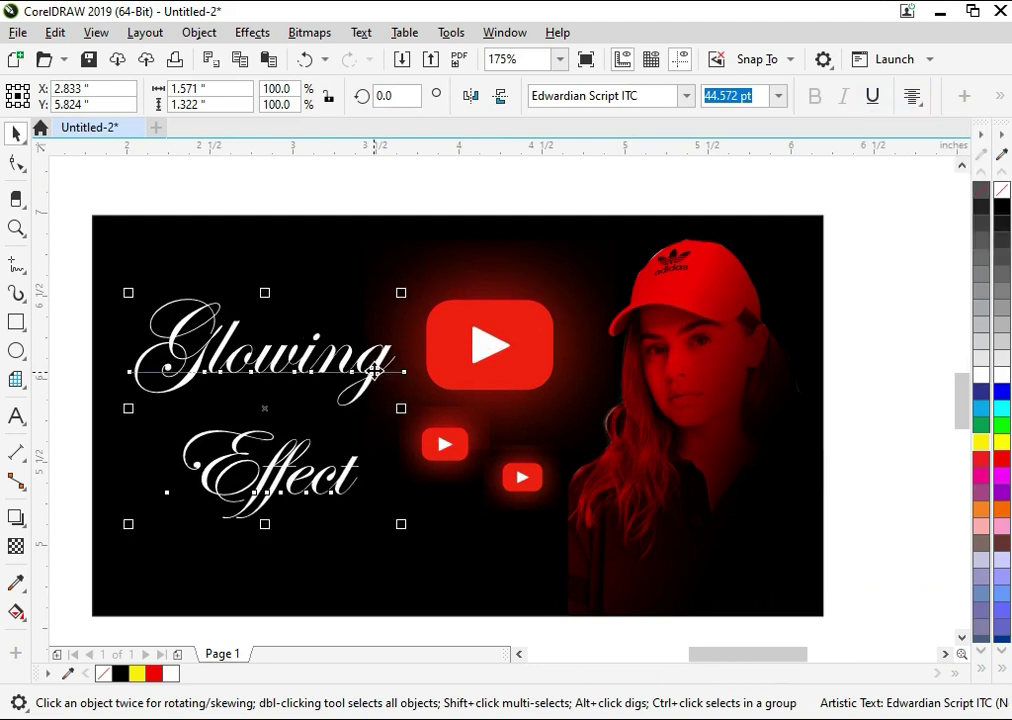
{"action": "left_click_drag", "start_coordinate": [375, 370], "coordinate": [352, 372]}
{"action": "left_click", "coordinate": [853, 410]}
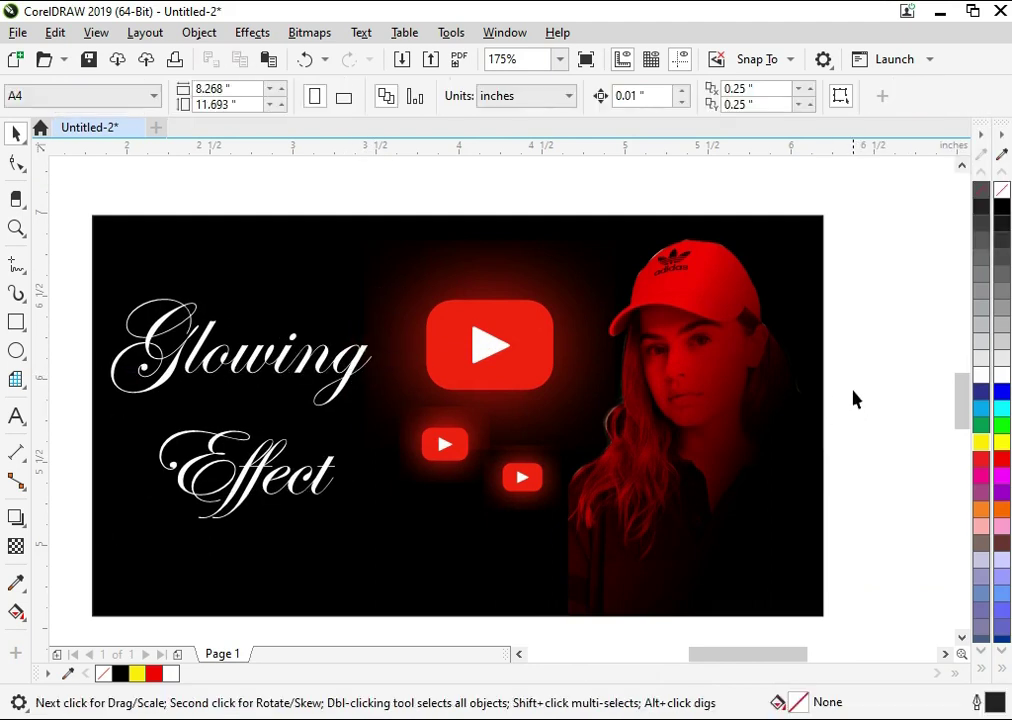
{"action": "scroll", "coordinate": [853, 410], "scroll_direction": "down", "scroll_amount": 3}
{"action": "left_click", "coordinate": [393, 616]}
{"action": "left_click", "coordinate": [452, 398]}
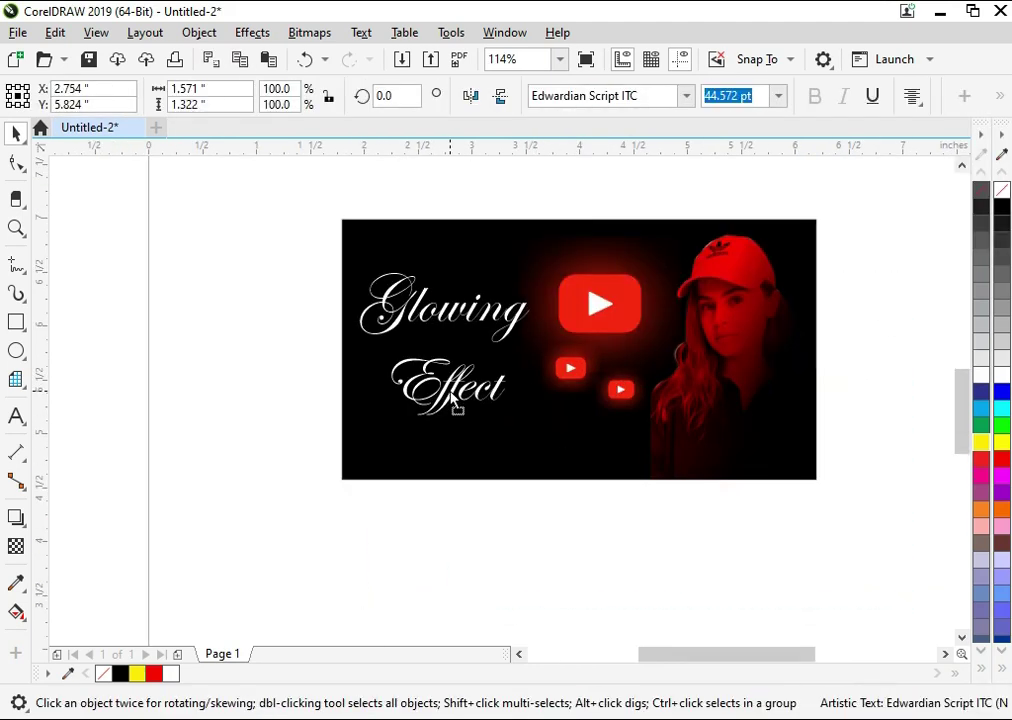
Drag a copy of the whole banner below the original
{"action": "left_click_drag", "start_coordinate": [308, 551], "coordinate": [881, 172]}
{"action": "left_click_drag", "start_coordinate": [662, 365], "coordinate": [662, 300]}
{"action": "left_click_drag", "start_coordinate": [651, 226], "coordinate": [664, 505]}
{"action": "scroll", "coordinate": [865, 463], "scroll_direction": "down", "scroll_amount": 2}
{"action": "key", "text": "z"}
{"action": "left_click", "coordinate": [722, 498]}
{"action": "key", "text": "space"}
Ungroup the lower banner and delete its YouTube logos
{"action": "left_click_drag", "start_coordinate": [494, 578], "coordinate": [732, 255]}
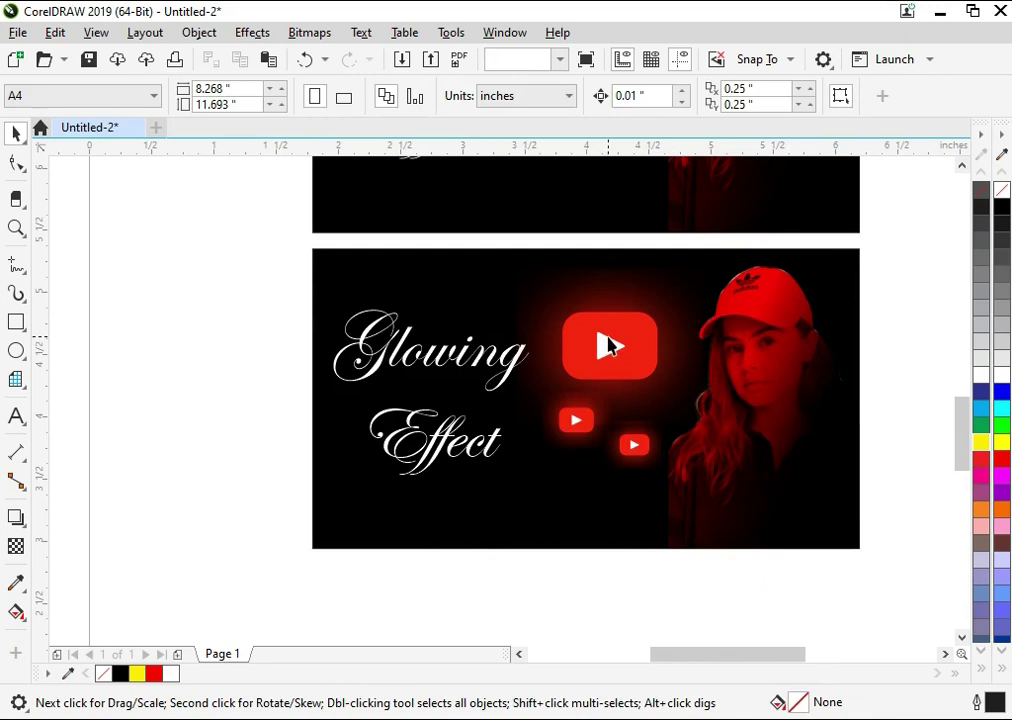
{"action": "key", "text": "ctrl+u"}
{"action": "left_click_drag", "start_coordinate": [481, 617], "coordinate": [734, 271]}
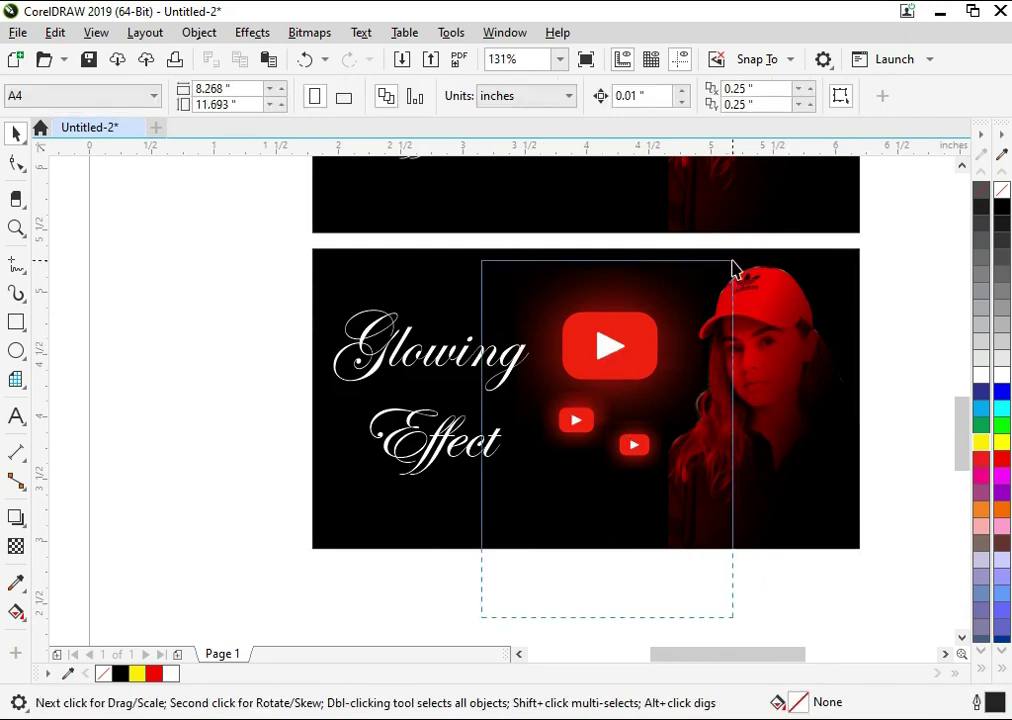
{"action": "key", "text": "Delete"}
{"action": "left_click", "coordinate": [762, 337]}
{"action": "key", "text": "F4"}
Move the WhatsApp logo into the lower banner and resize it slightly
{"action": "left_click_drag", "start_coordinate": [97, 461], "coordinate": [783, 465]}
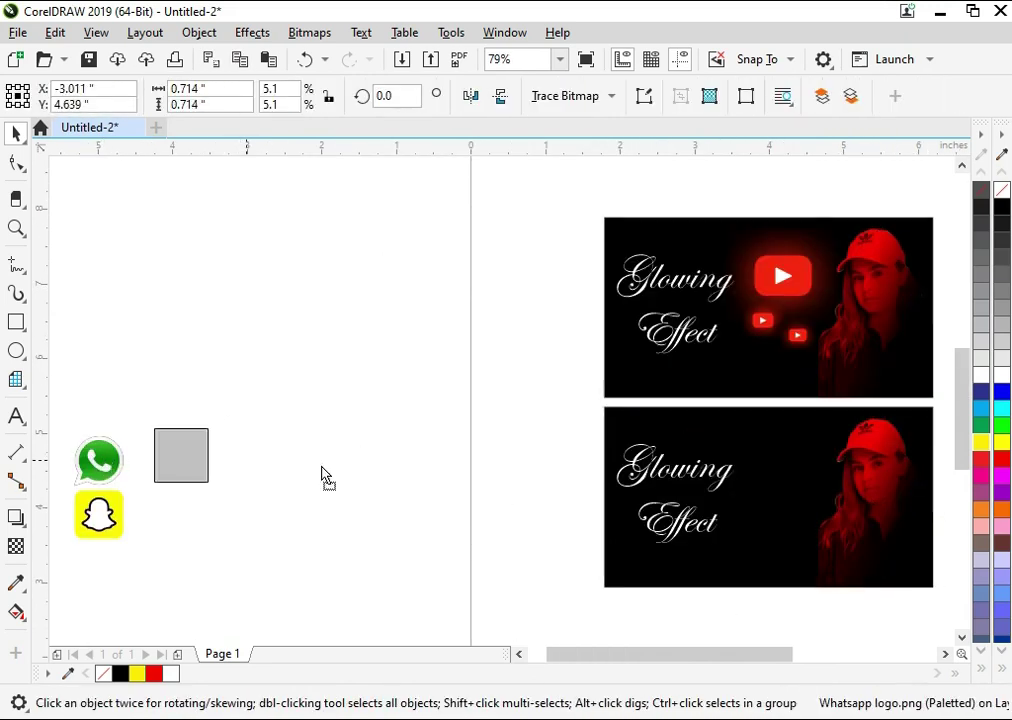
{"action": "key", "text": "z"}
{"action": "left_click_drag", "start_coordinate": [714, 380], "coordinate": [916, 564]}
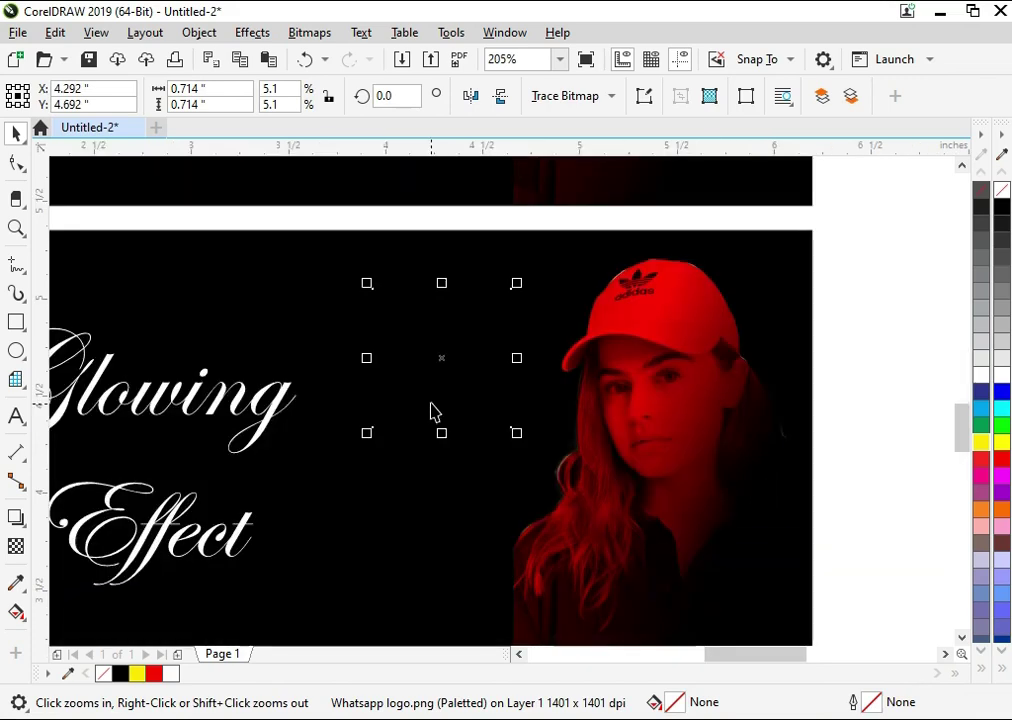
{"action": "left_click", "coordinate": [437, 388]}
{"action": "left_click_drag", "start_coordinate": [498, 442], "coordinate": [515, 460]}
{"action": "left_click_drag", "start_coordinate": [421, 386], "coordinate": [429, 386]}
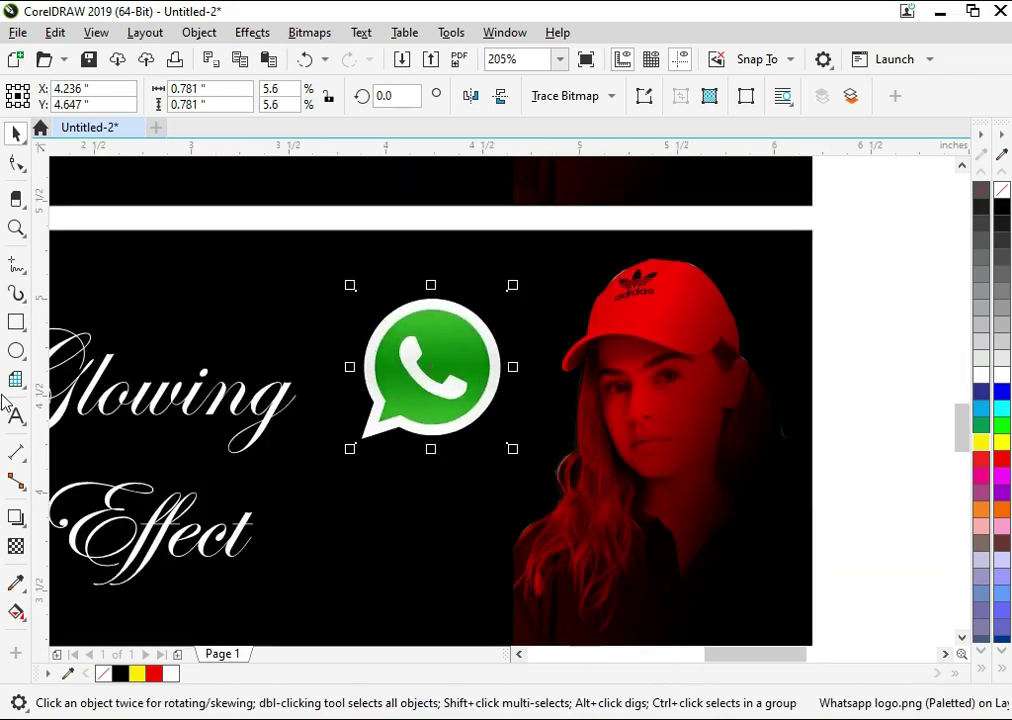
Draw a 0.5" circle over the WhatsApp logo
{"action": "left_click", "coordinate": [16, 350]}
{"action": "left_click_drag", "start_coordinate": [376, 296], "coordinate": [518, 443]}
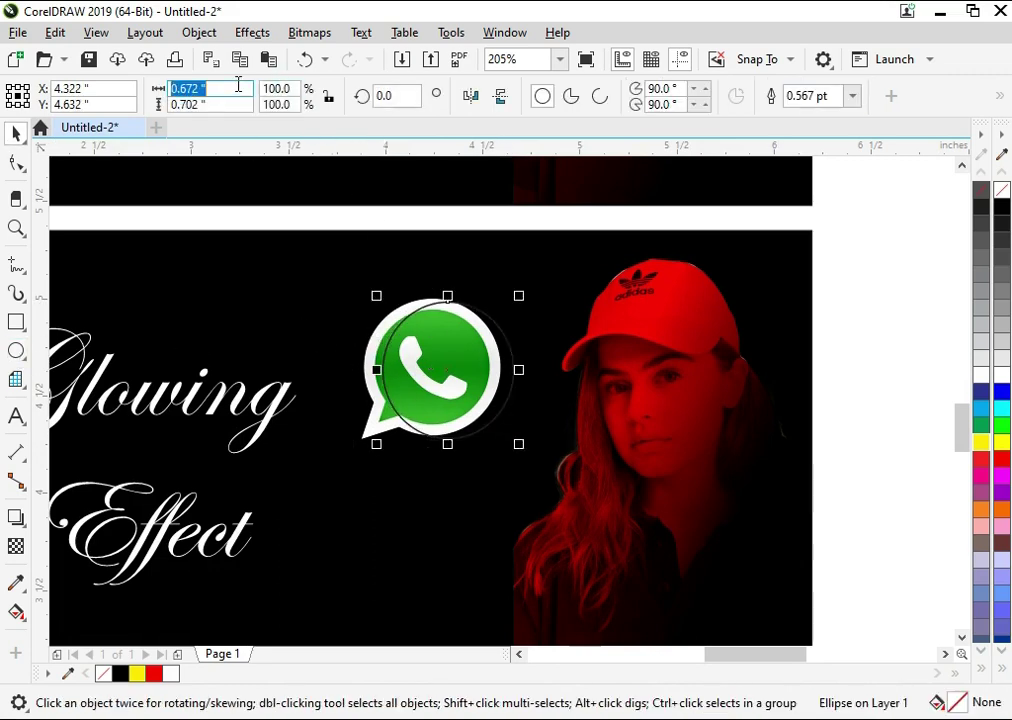
{"action": "type", "text": ".5"}
{"action": "key", "text": "Return"}
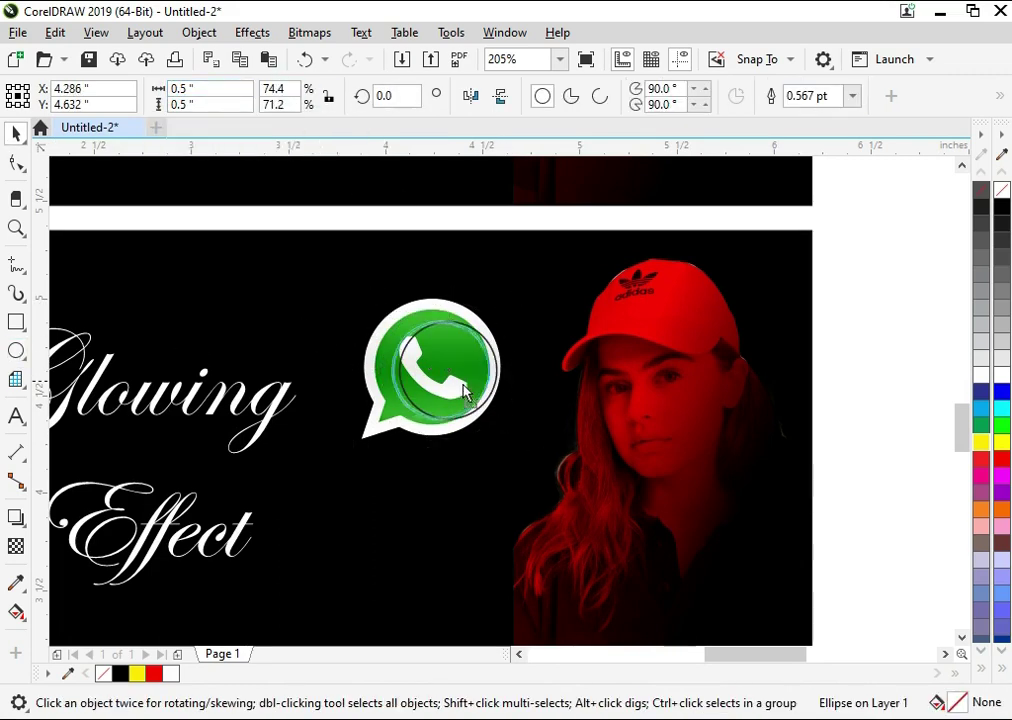
Enlarge the circle, fill it bright green with no outline, and convert it to a bitmap
{"action": "left_click_drag", "start_coordinate": [479, 427], "coordinate": [510, 458]}
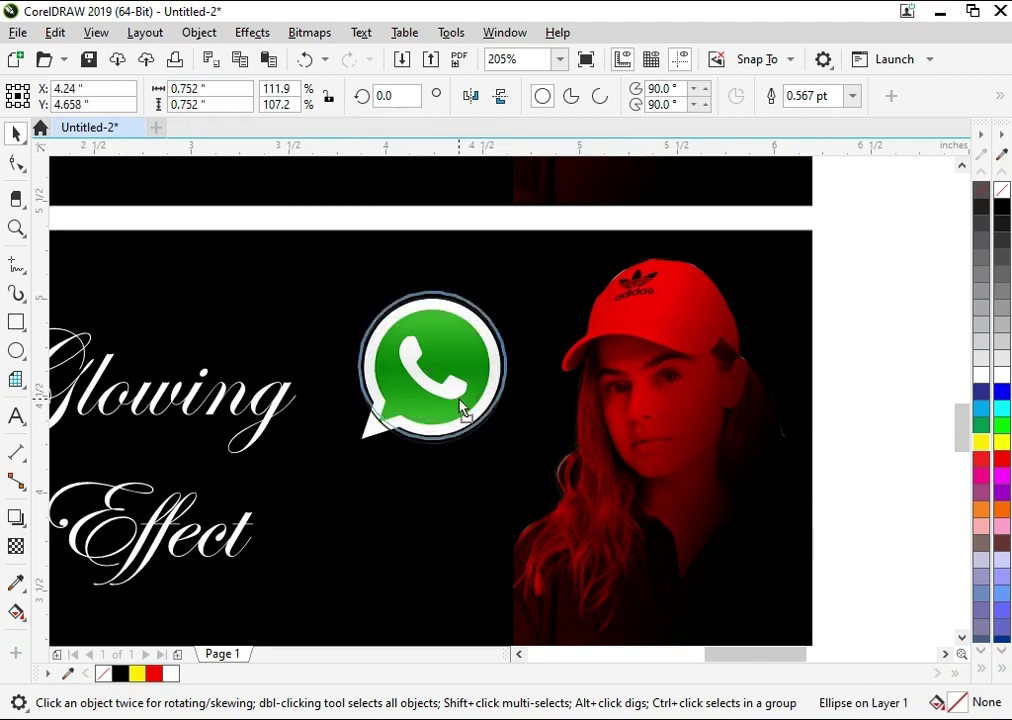
{"action": "left_click", "coordinate": [1003, 426]}
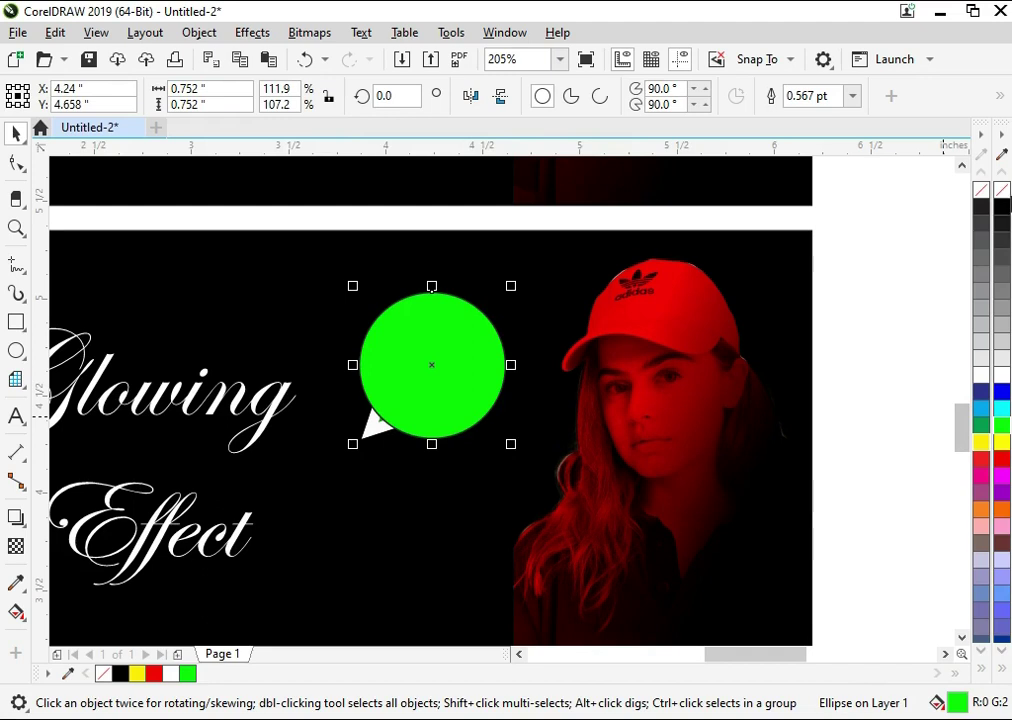
{"action": "right_click", "coordinate": [1003, 191]}
{"action": "left_click", "coordinate": [309, 32]}
{"action": "left_click", "coordinate": [355, 56]}
{"action": "key", "text": "Return"}
{"action": "left_click", "coordinate": [448, 332]}
{"action": "key", "text": "F7"}
Gaussian-blur the green circle and set its transparency merge mode to Add
{"action": "left_click", "coordinate": [252, 32]}
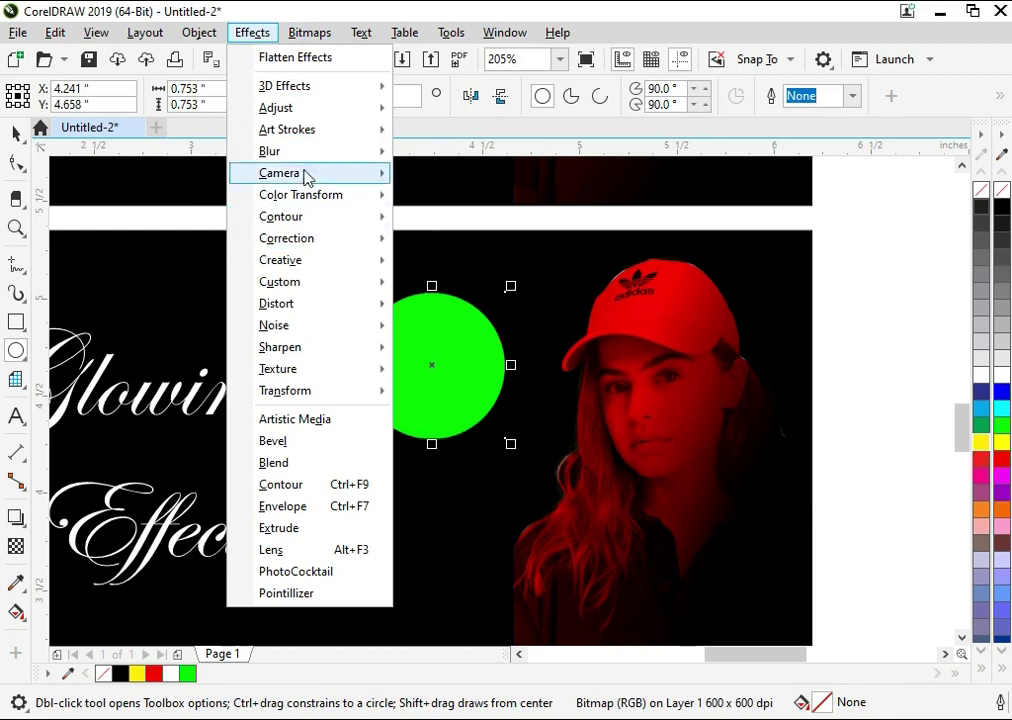
{"action": "mouse_move", "coordinate": [270, 151]}
{"action": "left_click", "coordinate": [445, 177]}
{"action": "mouse_move", "coordinate": [588, 315]}
{"action": "left_mouse_down"}
{"action": "mouse_move", "coordinate": [422, 449]}
{"action": "mouse_move", "coordinate": [426, 441]}
{"action": "left_mouse_up"}
{"action": "left_click", "coordinate": [488, 538]}
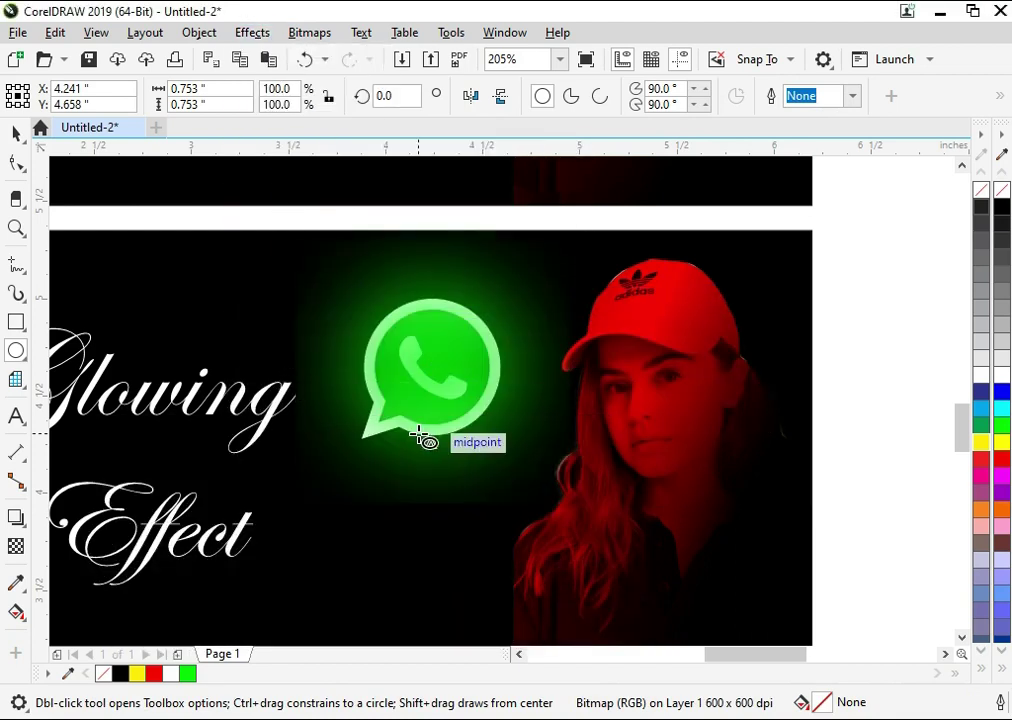
{"action": "left_click", "coordinate": [16, 545]}
{"action": "left_click", "coordinate": [245, 96]}
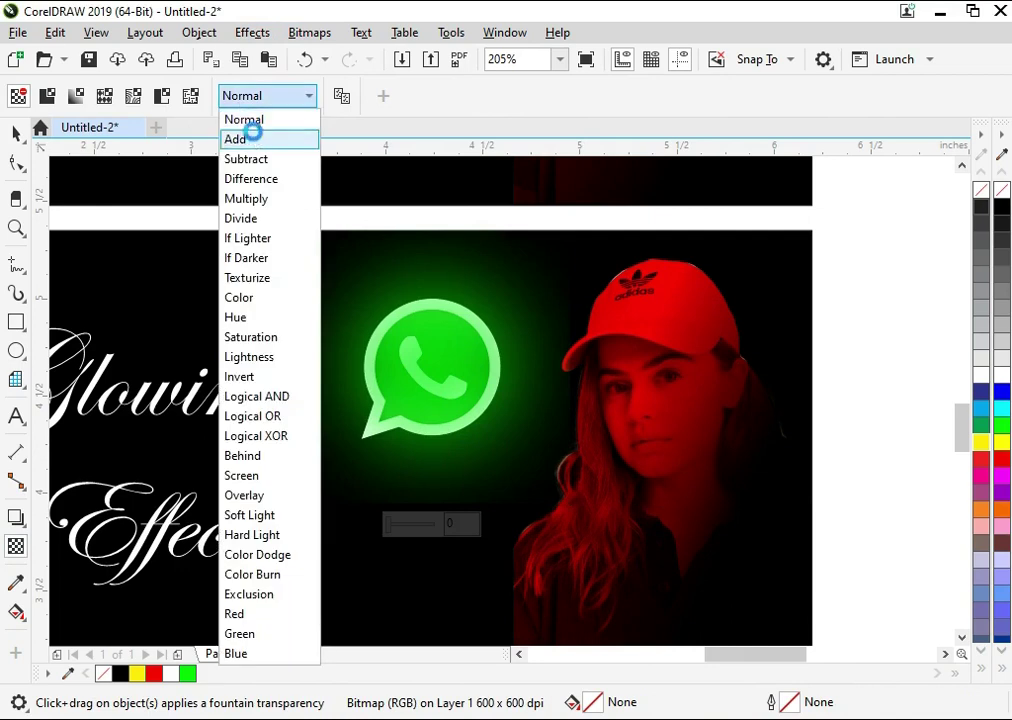
{"action": "left_click", "coordinate": [250, 139]}
{"action": "left_click", "coordinate": [16, 133]}
{"action": "left_click", "coordinate": [693, 550]}
Change the girl's fountain fill start colour to green and adjust its start and end nodes
{"action": "left_click", "coordinate": [17, 613]}
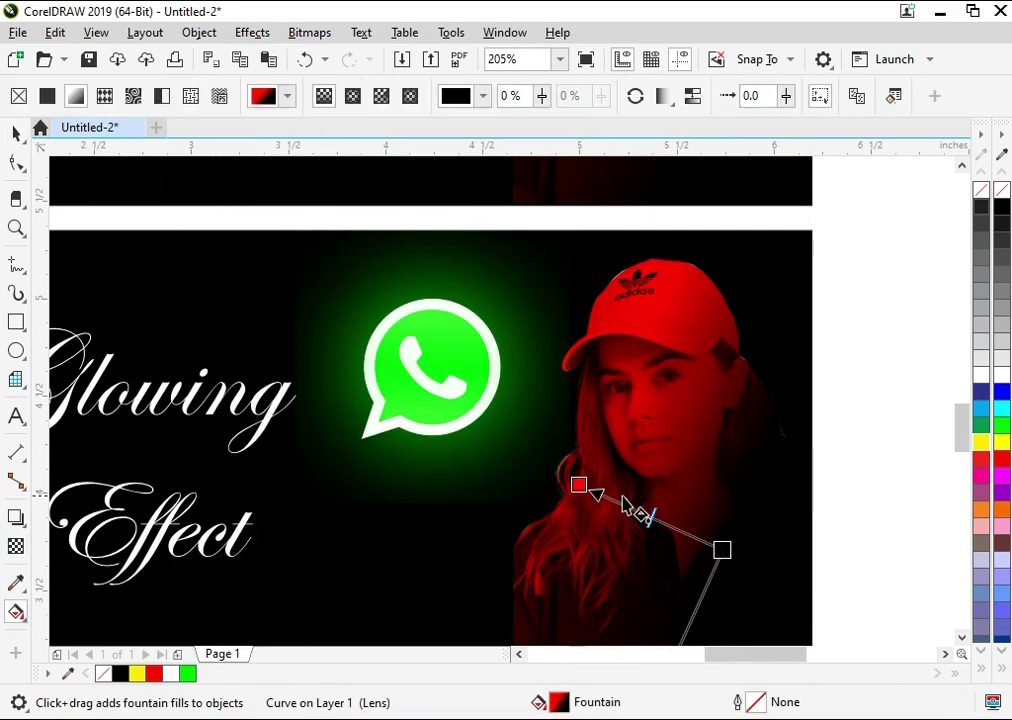
{"action": "left_click", "coordinate": [581, 485]}
{"action": "left_click", "coordinate": [999, 435]}
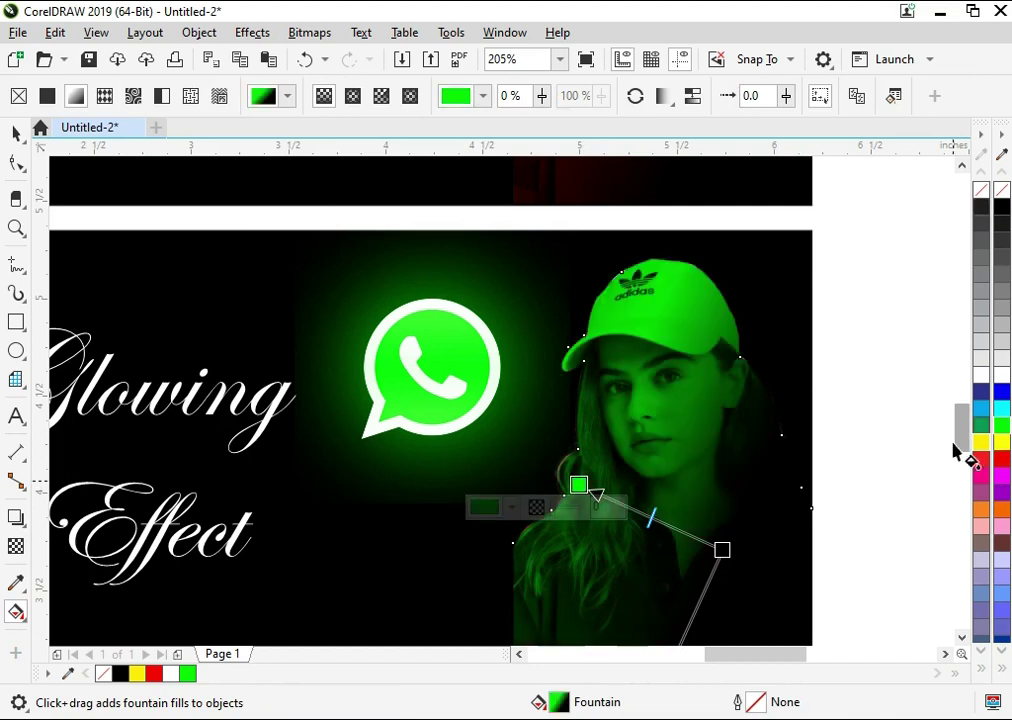
{"action": "left_click_drag", "start_coordinate": [578, 487], "coordinate": [562, 493]}
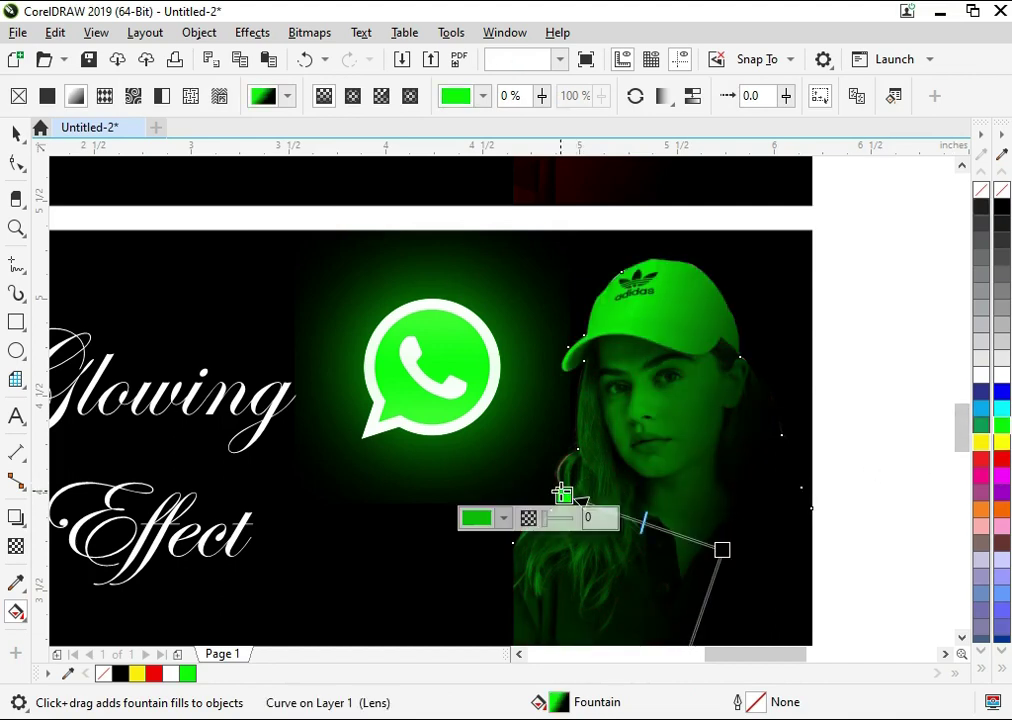
{"action": "left_click", "coordinate": [590, 494]}
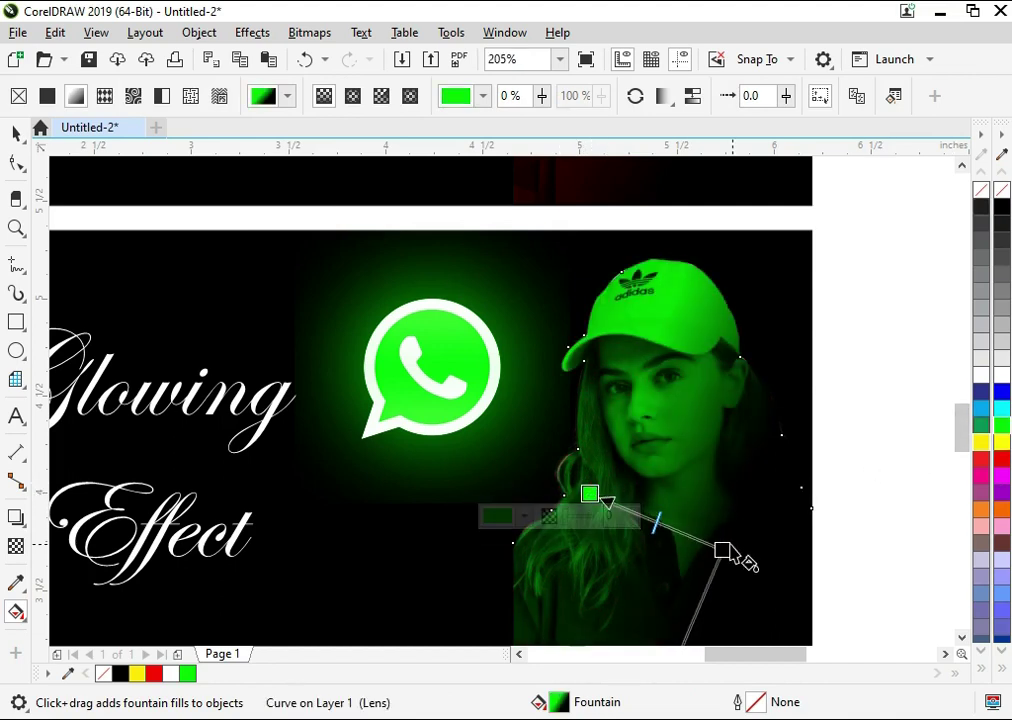
{"action": "left_click_drag", "start_coordinate": [722, 549], "coordinate": [707, 540]}
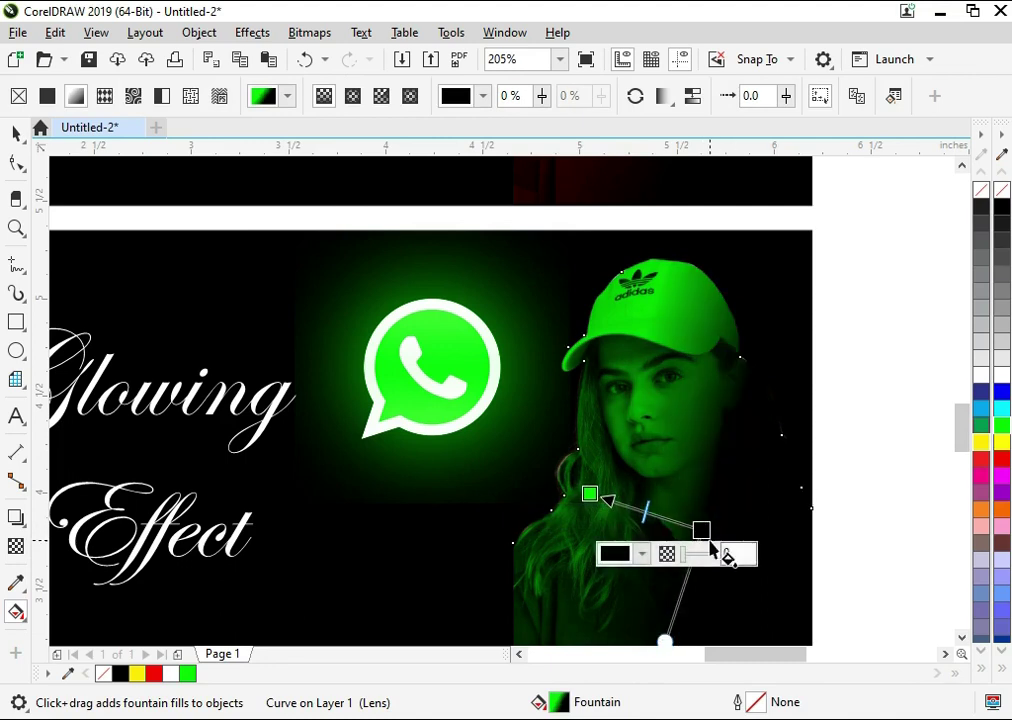
{"action": "key", "text": "space"}
Place a smaller copy of the glowing WhatsApp logo below the main one
{"action": "scroll", "coordinate": [824, 501], "scroll_direction": "down", "scroll_amount": 5}
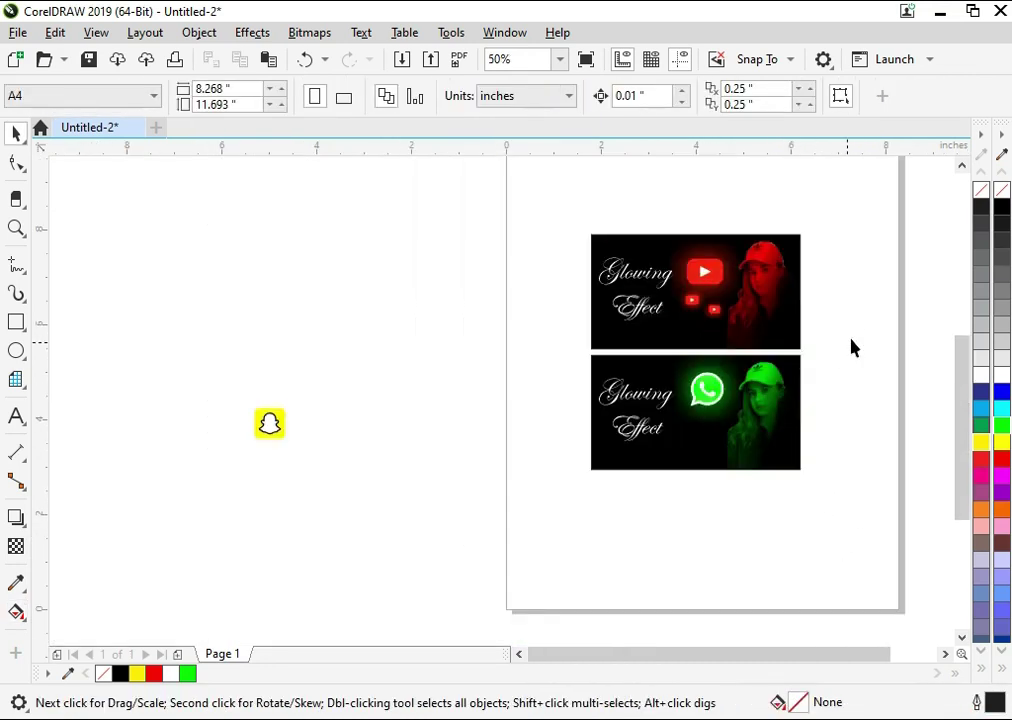
{"action": "left_click_drag", "start_coordinate": [590, 340], "coordinate": [727, 463]}
{"action": "left_click_drag", "start_coordinate": [727, 525], "coordinate": [201, 224]}
{"action": "left_click_drag", "start_coordinate": [418, 232], "coordinate": [687, 438]}
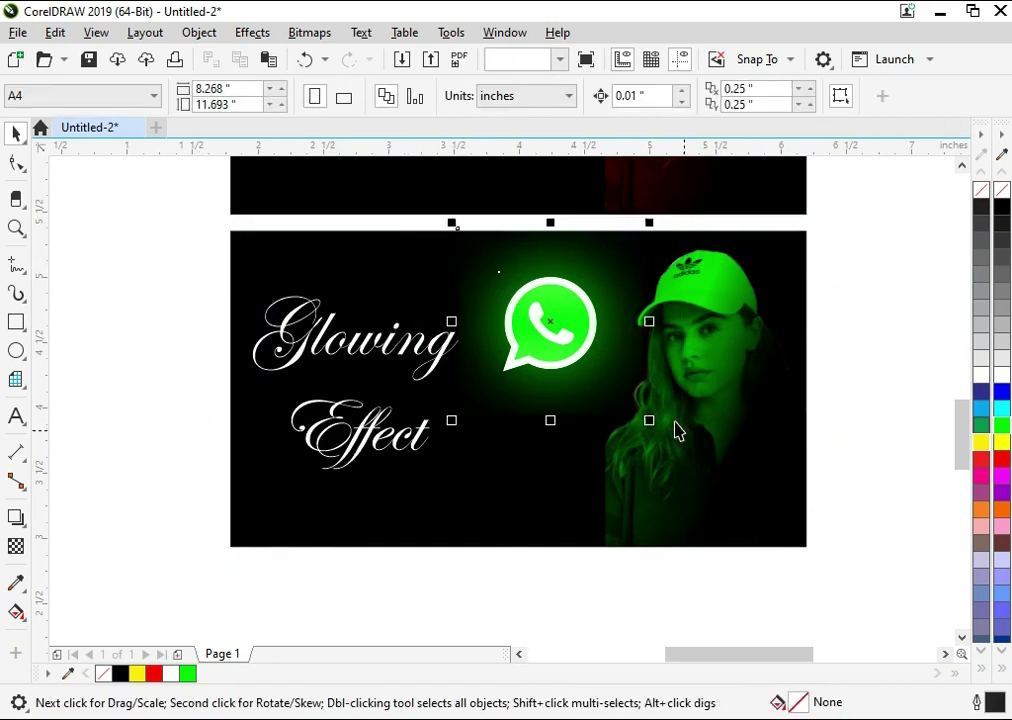
{"action": "left_click_drag", "start_coordinate": [565, 314], "coordinate": [566, 400]}
{"action": "left_click_drag", "start_coordinate": [624, 325], "coordinate": [537, 425]}
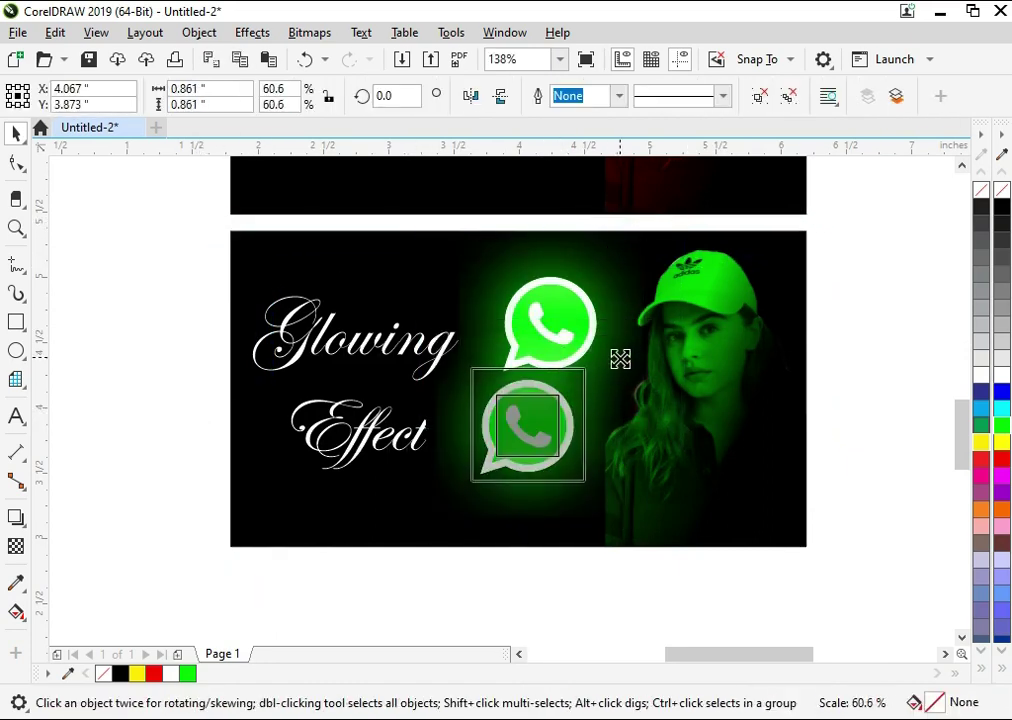
Copy the whole green banner below as a third banner, with the Snapchat icon beside it
{"action": "scroll", "coordinate": [856, 379], "scroll_direction": "down", "scroll_amount": 3}
{"action": "left_click_drag", "start_coordinate": [888, 316], "coordinate": [499, 533]}
{"action": "key", "text": "ctrl+a"}
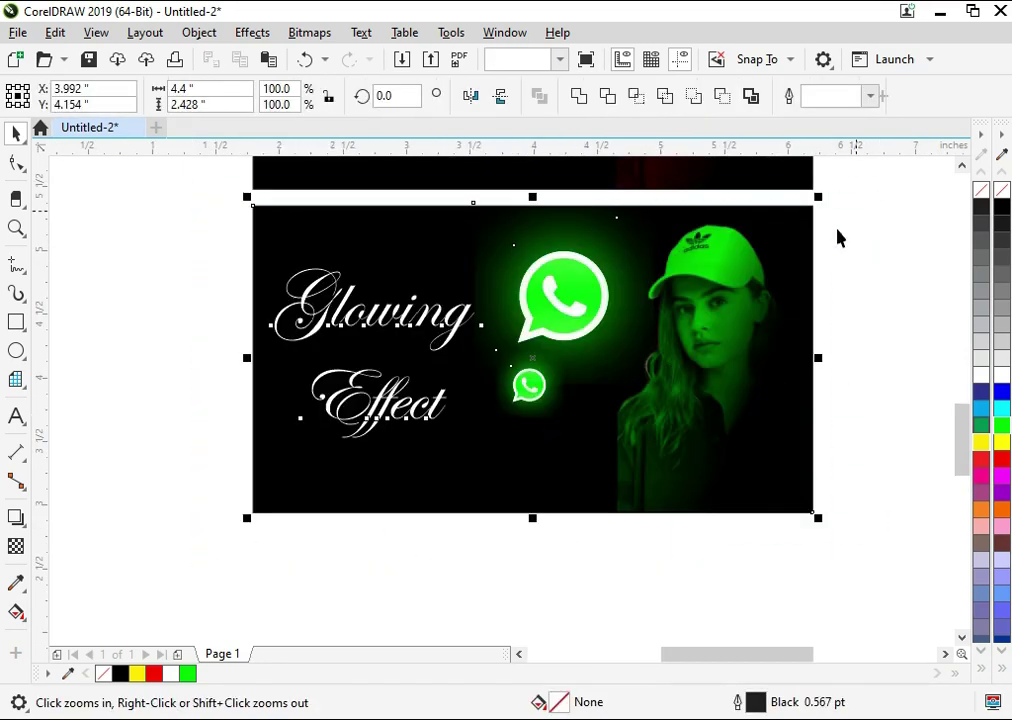
{"action": "left_click_drag", "start_coordinate": [682, 272], "coordinate": [682, 601]}
{"action": "left_click", "coordinate": [884, 477]}
{"action": "scroll", "coordinate": [884, 477], "scroll_direction": "down", "scroll_amount": 3}
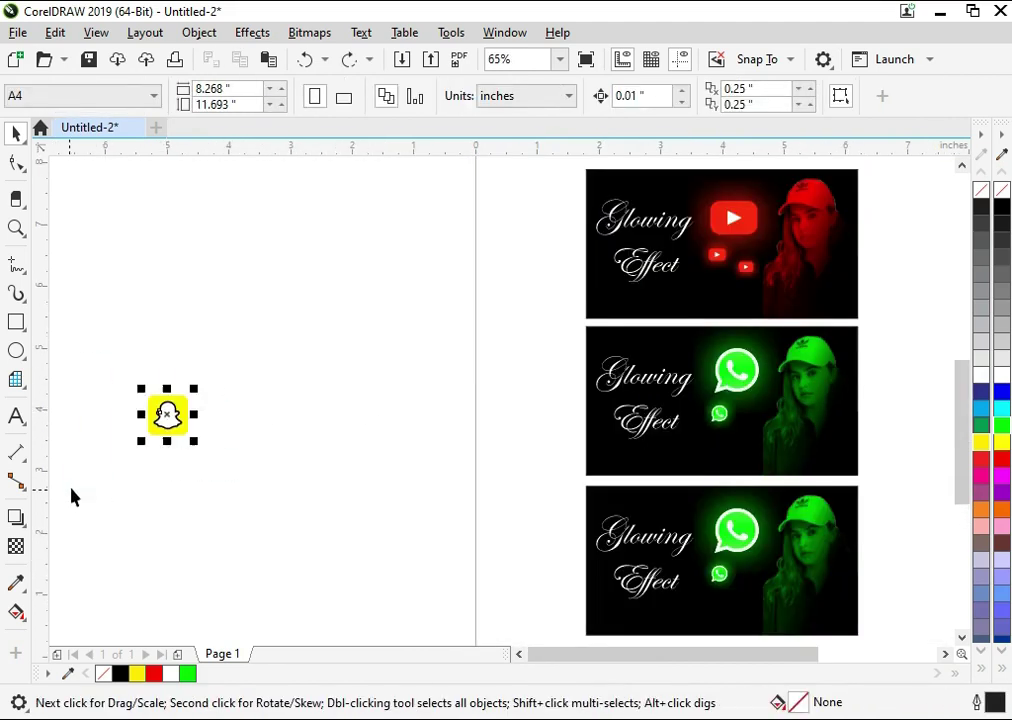
{"action": "left_click_drag", "start_coordinate": [170, 400], "coordinate": [549, 524]}
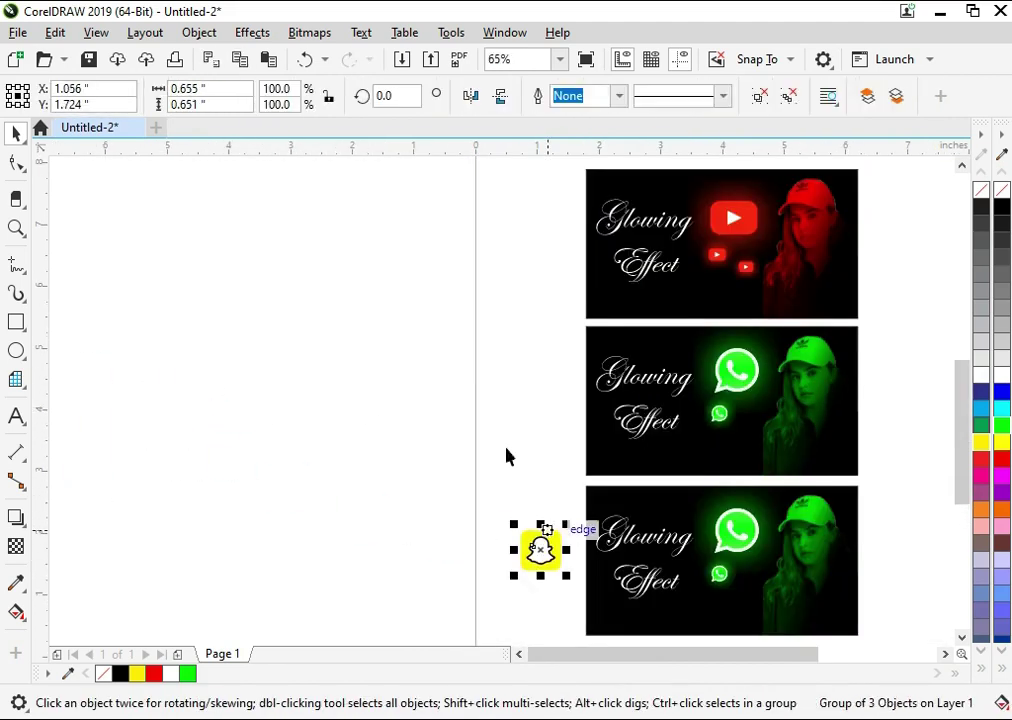
Delete the bottom banner's WhatsApp logos and drag the Snapchat icon onto it
{"action": "key", "text": "z"}
{"action": "left_click_drag", "start_coordinate": [470, 384], "coordinate": [831, 606]}
{"action": "left_click", "coordinate": [669, 377]}
{"action": "key", "text": "Delete"}
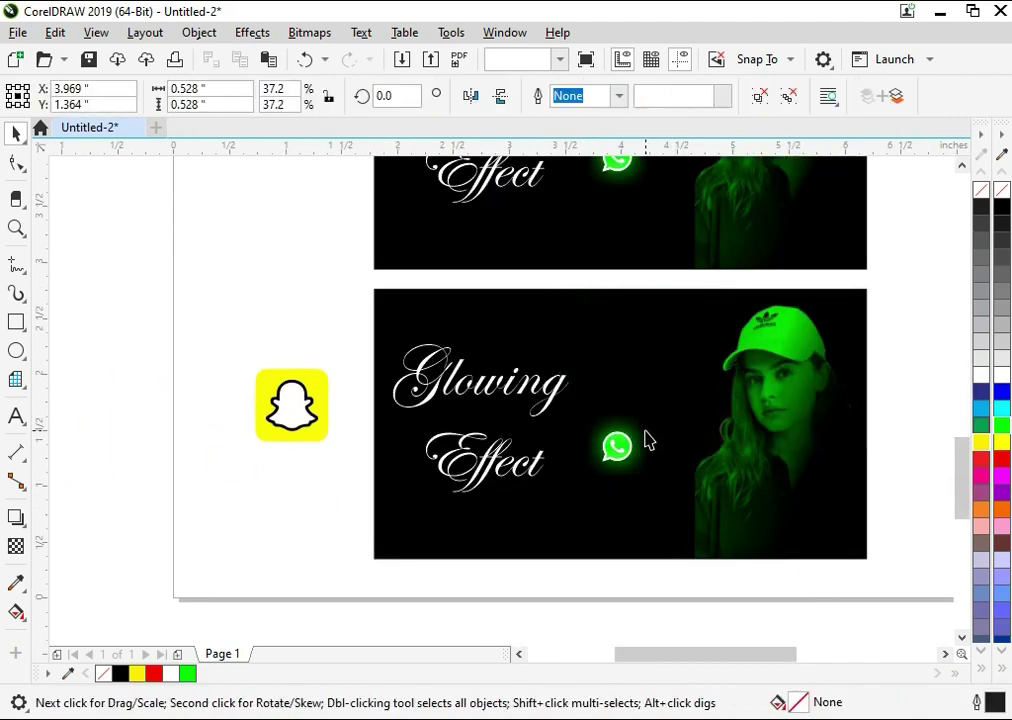
{"action": "left_click_drag", "start_coordinate": [290, 415], "coordinate": [646, 368]}
{"action": "key", "text": "z"}
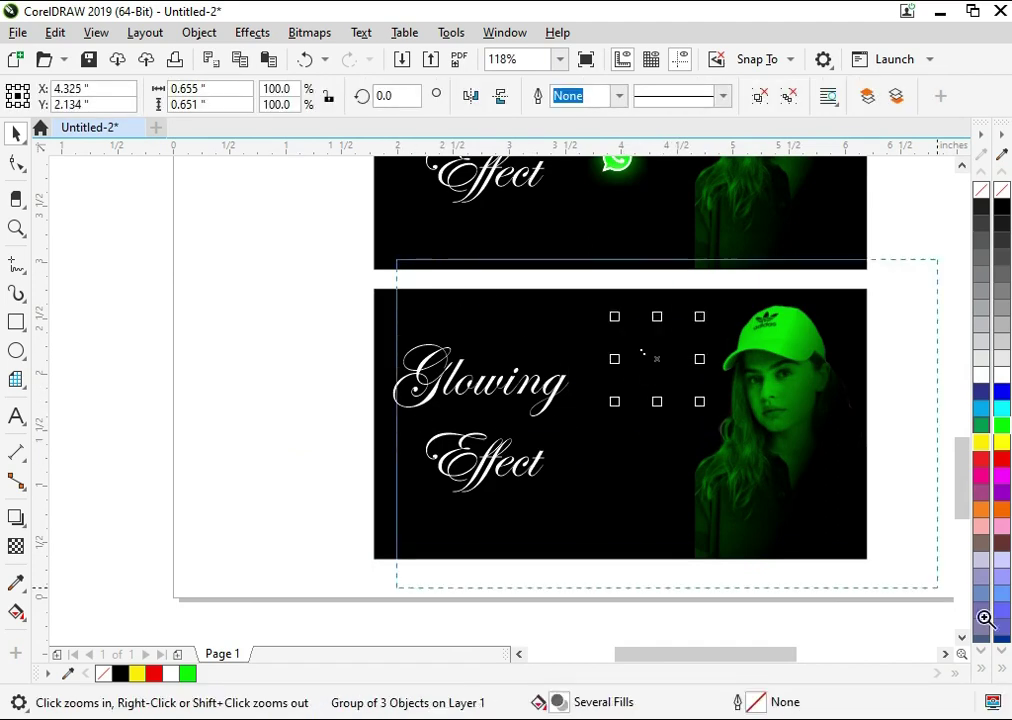
{"action": "left_click_drag", "start_coordinate": [395, 262], "coordinate": [890, 560]}
{"action": "key", "text": "space"}
{"action": "left_click_drag", "start_coordinate": [497, 336], "coordinate": [480, 342]}
Position the Snapchat icon right beside the girl's cap
{"action": "key", "text": "z"}
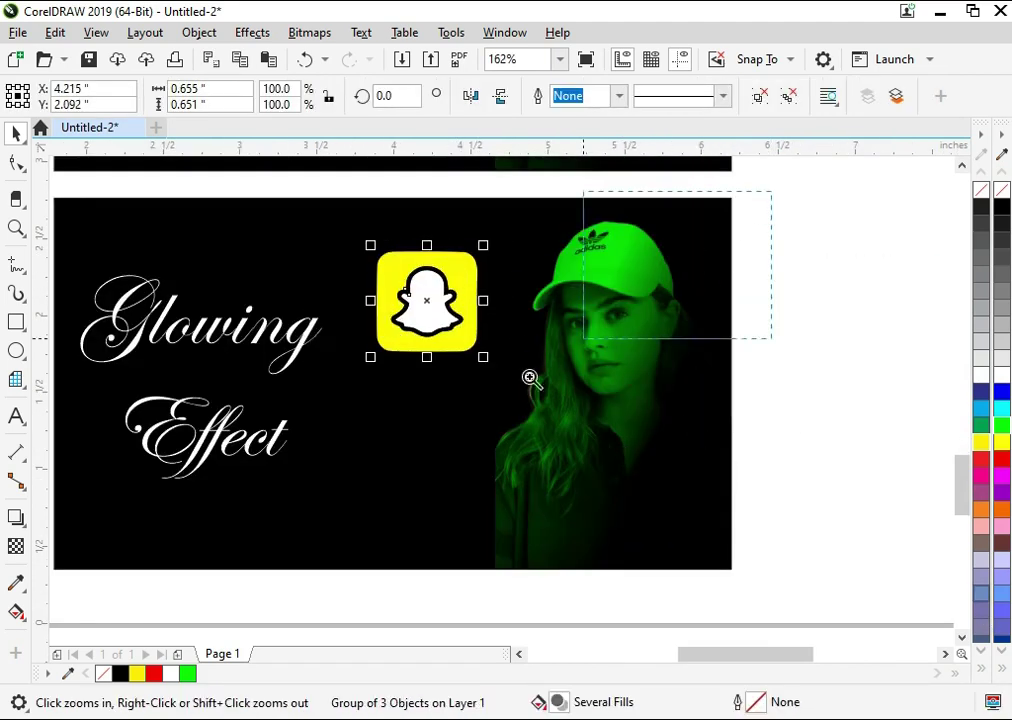
{"action": "left_click_drag", "start_coordinate": [774, 192], "coordinate": [50, 610]}
{"action": "left_click_drag", "start_coordinate": [545, 346], "coordinate": [577, 344]}
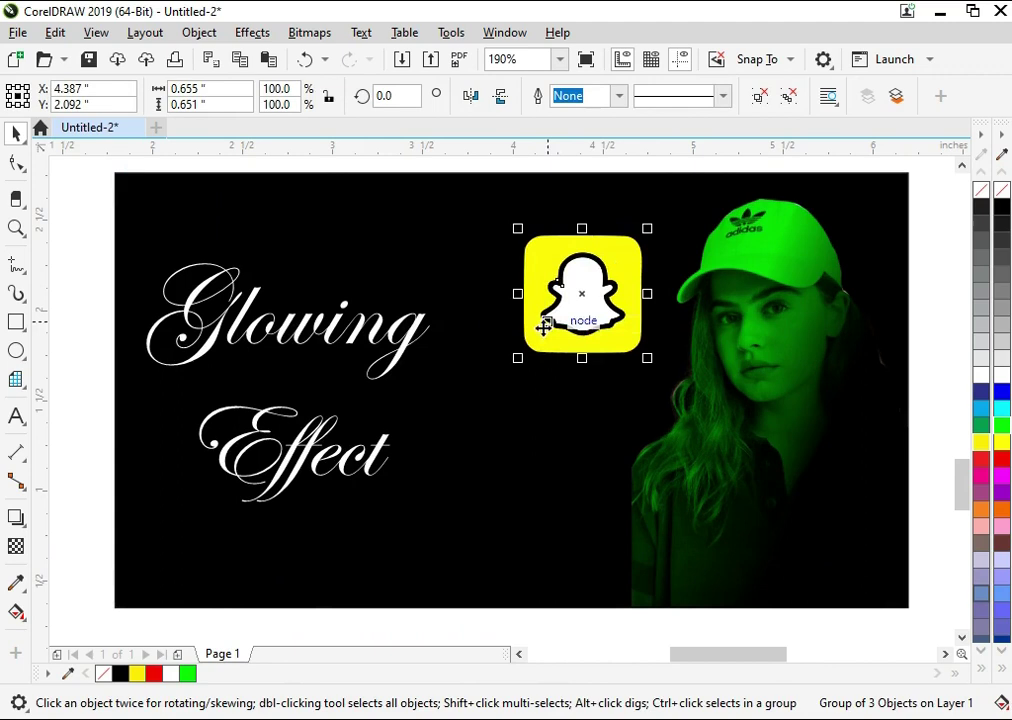
{"action": "key", "text": "z"}
{"action": "right_click", "coordinate": [535, 330]}
{"action": "left_click_drag", "start_coordinate": [510, 255], "coordinate": [684, 403]}
{"action": "key", "text": "space"}
{"action": "left_click", "coordinate": [614, 390]}
{"action": "left_click", "coordinate": [386, 430]}
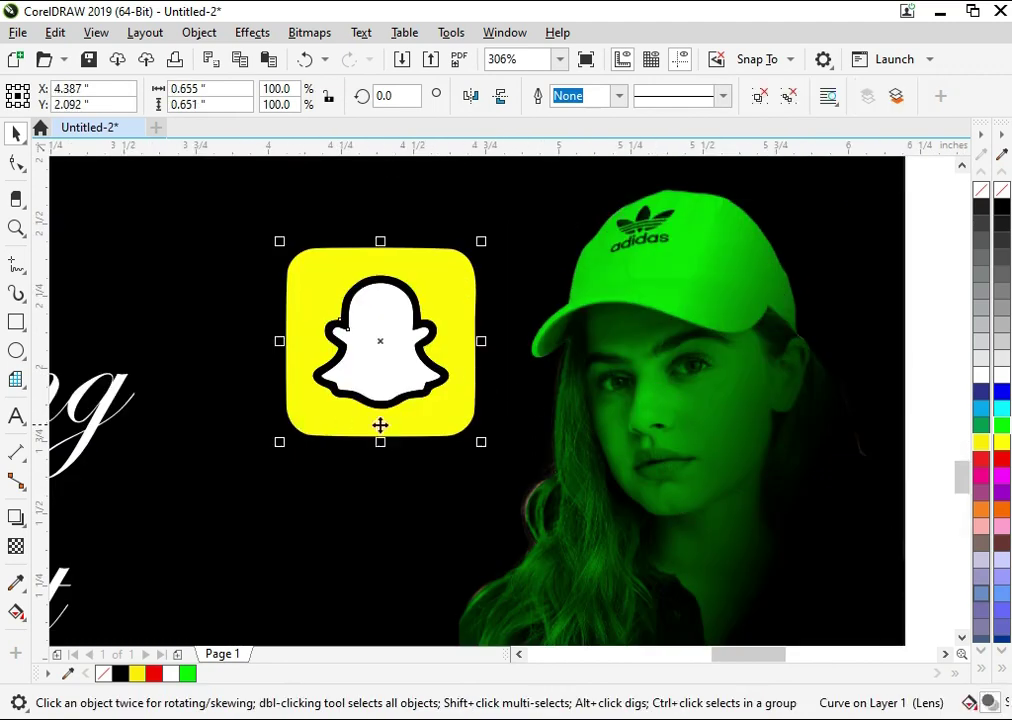
Draw a yellow rounded rectangle around the Snapchat icon
{"action": "left_click", "coordinate": [17, 322]}
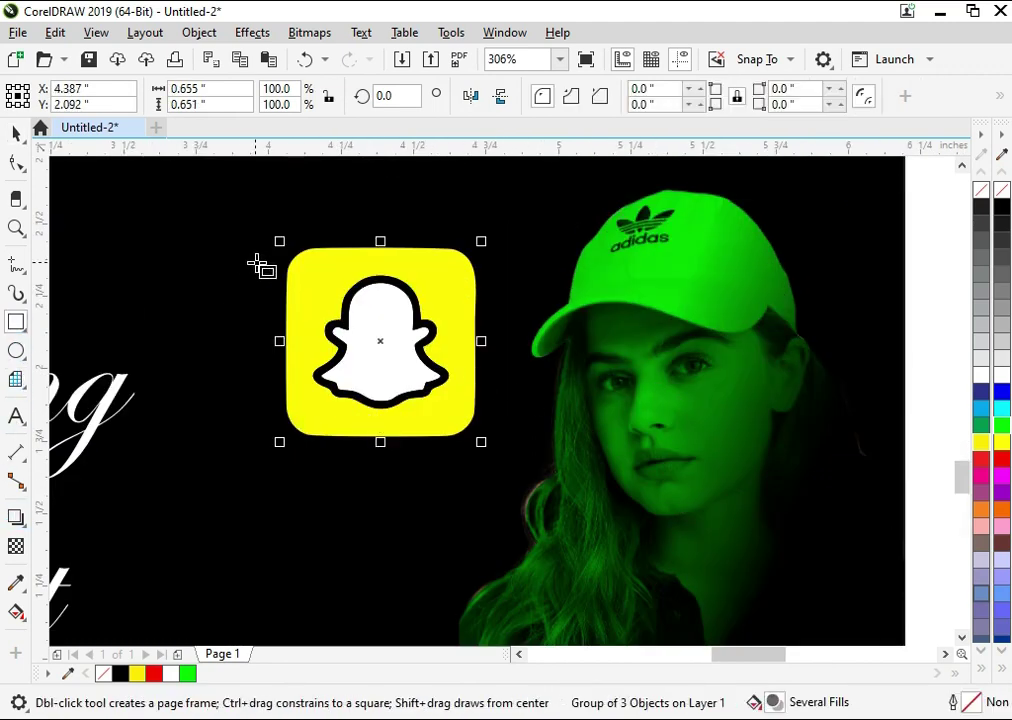
{"action": "left_click_drag", "start_coordinate": [260, 234], "coordinate": [500, 450]}
{"action": "key", "text": "space"}
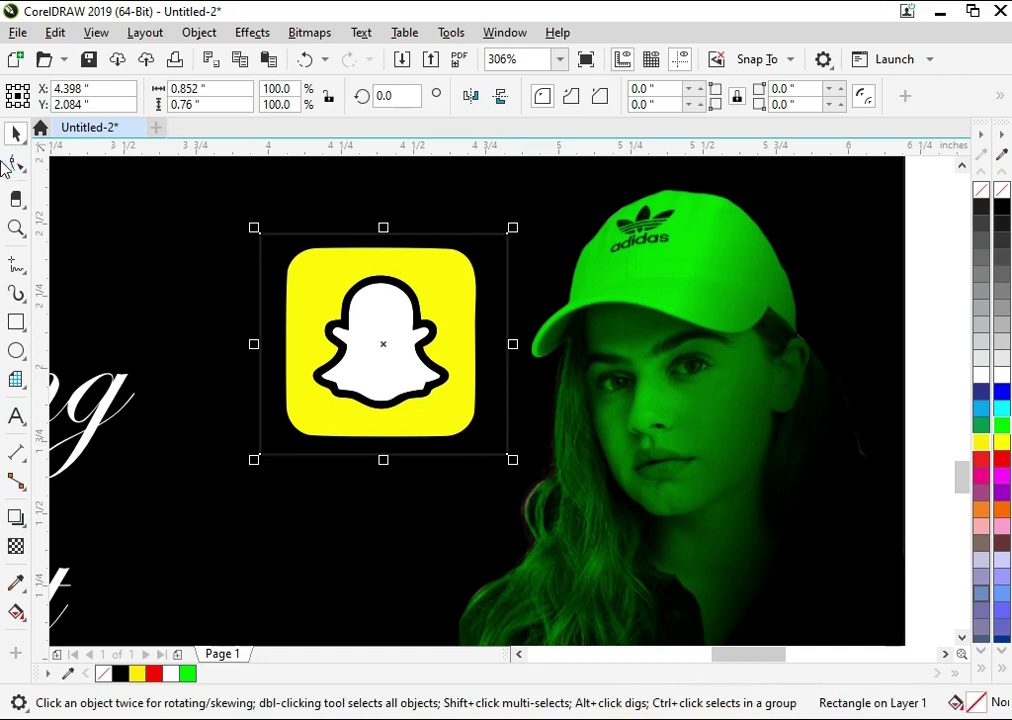
{"action": "key", "text": "F10"}
{"action": "left_click_drag", "start_coordinate": [260, 236], "coordinate": [284, 238]}
{"action": "key", "text": "space"}
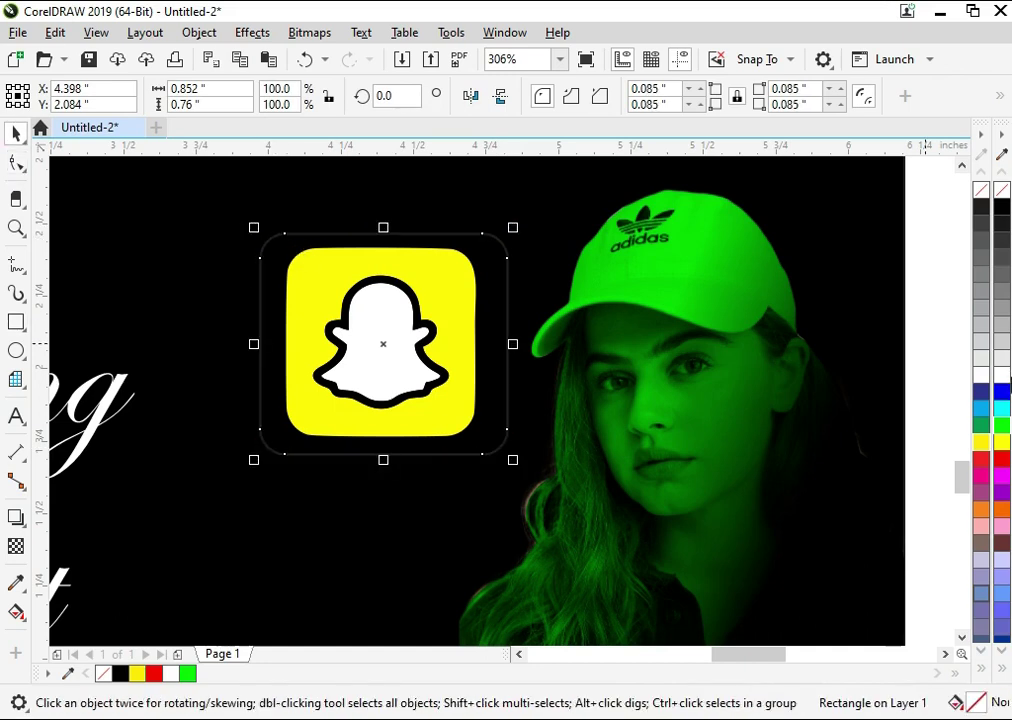
{"action": "left_click", "coordinate": [1001, 444]}
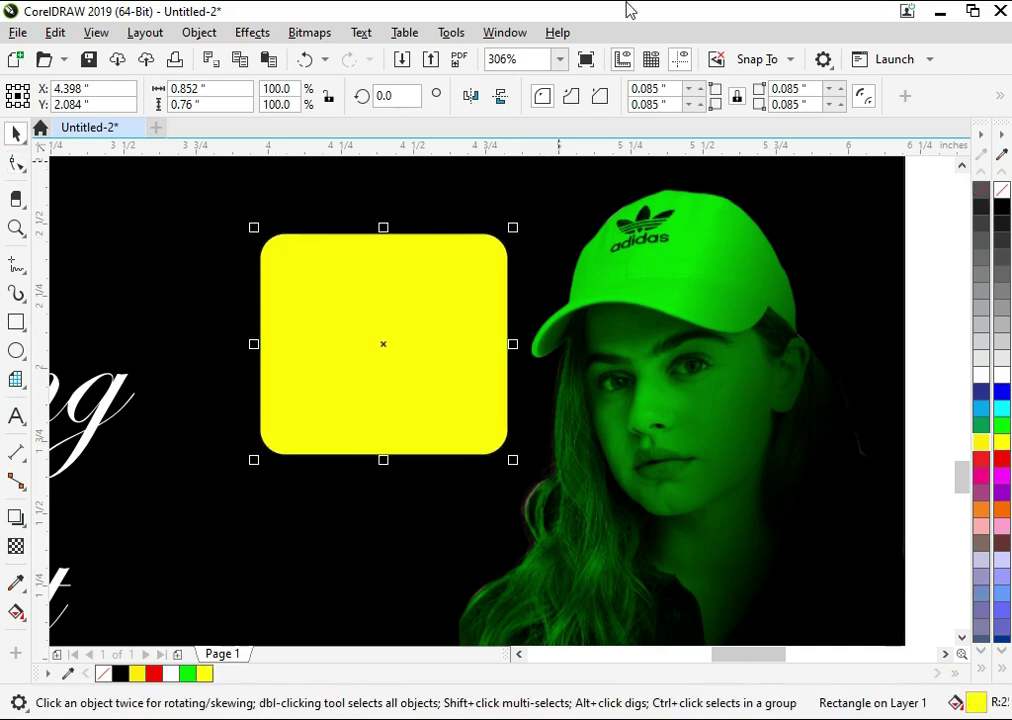
Convert the yellow rectangle to a bitmap and apply a Gaussian Blur
{"action": "left_click", "coordinate": [298, 36]}
{"action": "left_click", "coordinate": [330, 57]}
{"action": "key", "text": "Return"}
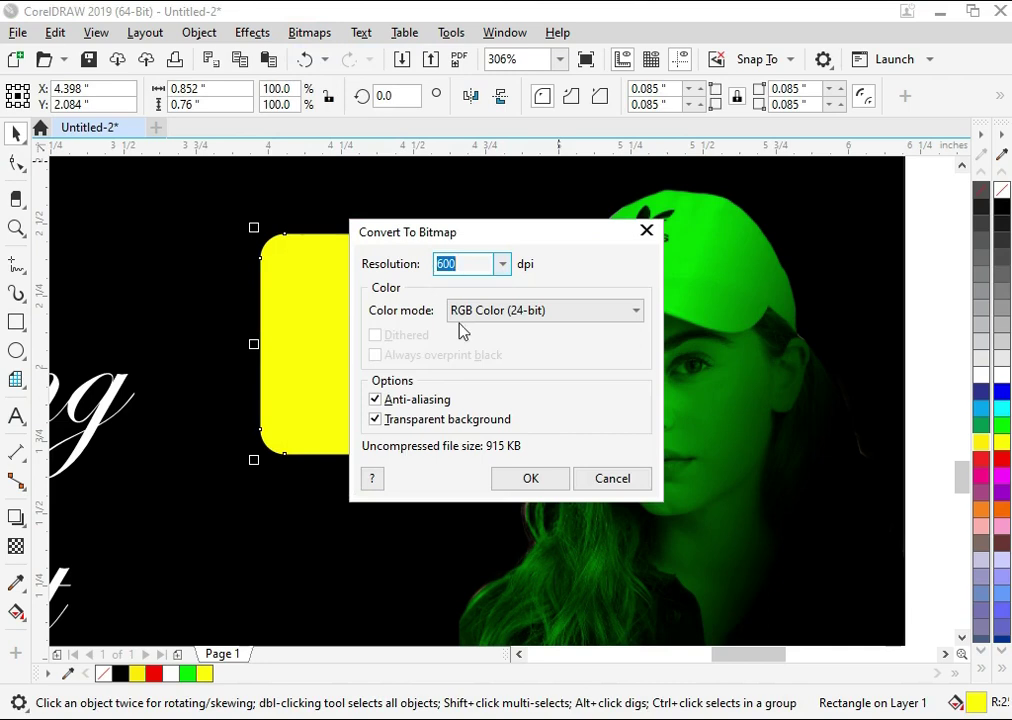
{"action": "left_click", "coordinate": [252, 33]}
{"action": "mouse_move", "coordinate": [199, 33]}
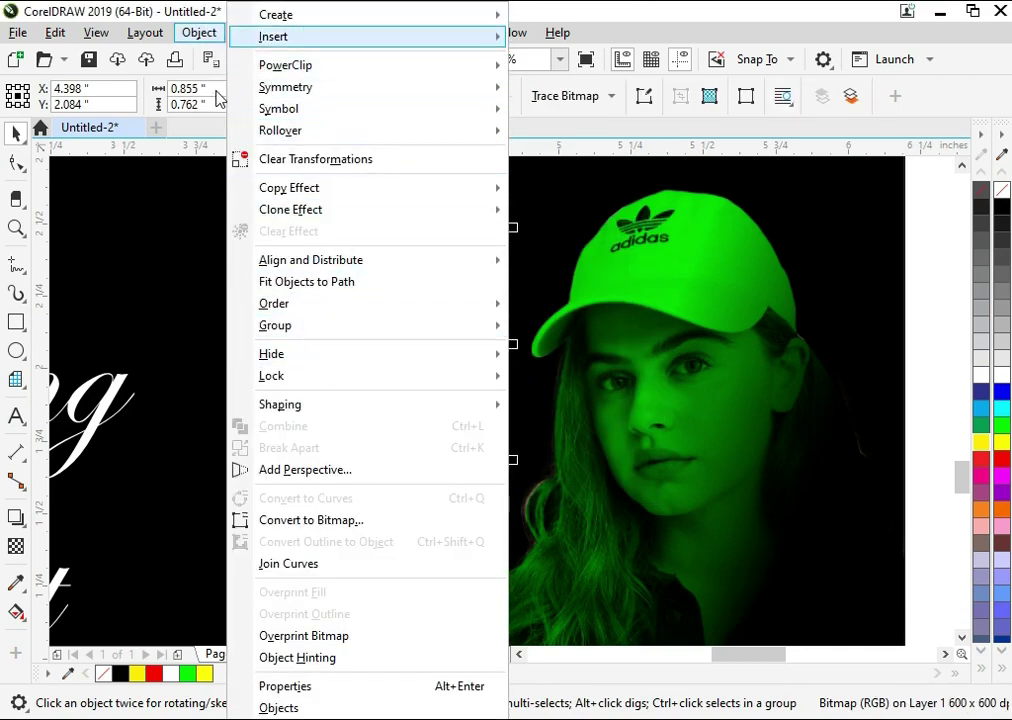
{"action": "left_click", "coordinate": [254, 223]}
{"action": "left_click", "coordinate": [252, 33]}
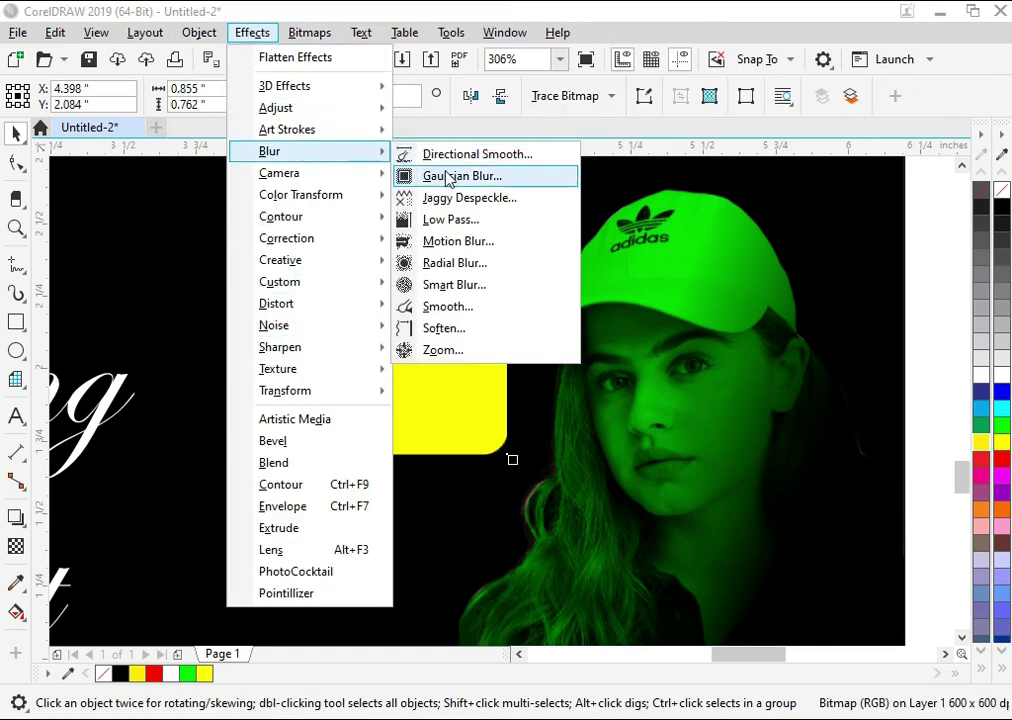
{"action": "left_click", "coordinate": [450, 174]}
{"action": "left_click", "coordinate": [625, 403]}
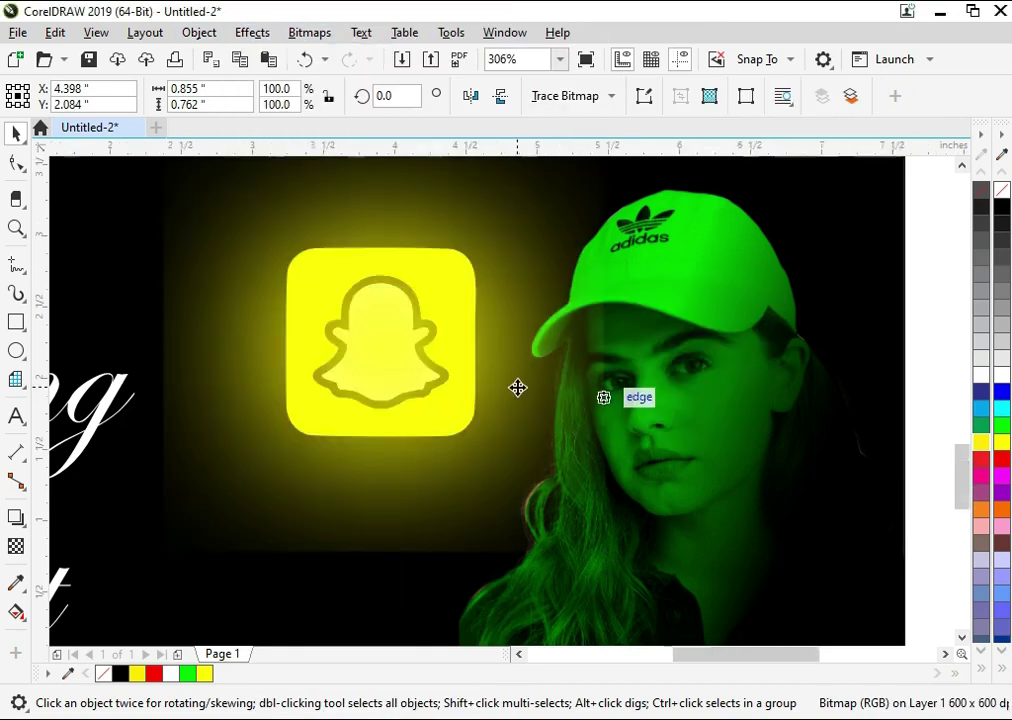
{"action": "scroll", "coordinate": [515, 390], "scroll_direction": "down", "scroll_amount": 2}
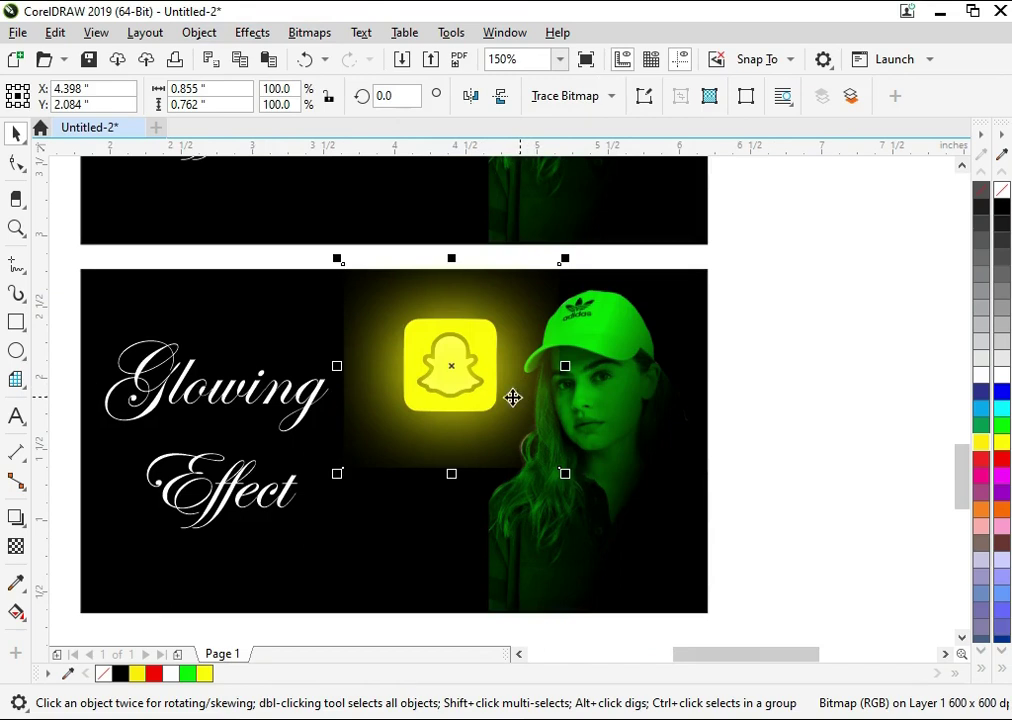
Set the yellow glow's transparency merge mode to Add
{"action": "left_click", "coordinate": [15, 548]}
{"action": "left_click", "coordinate": [255, 96]}
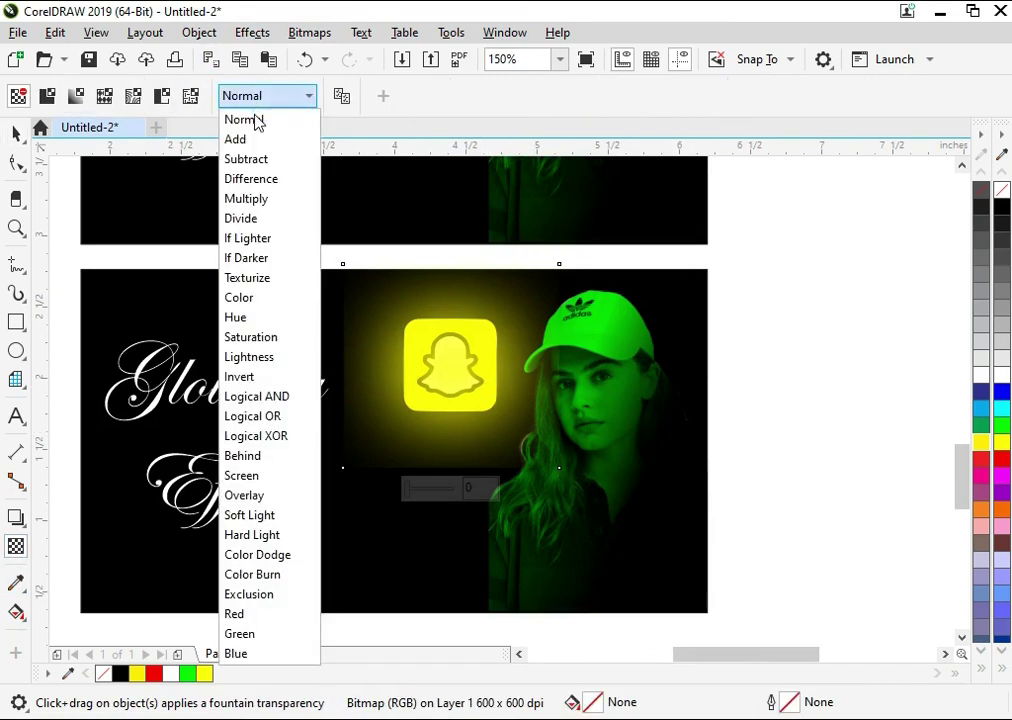
{"action": "left_click", "coordinate": [257, 138]}
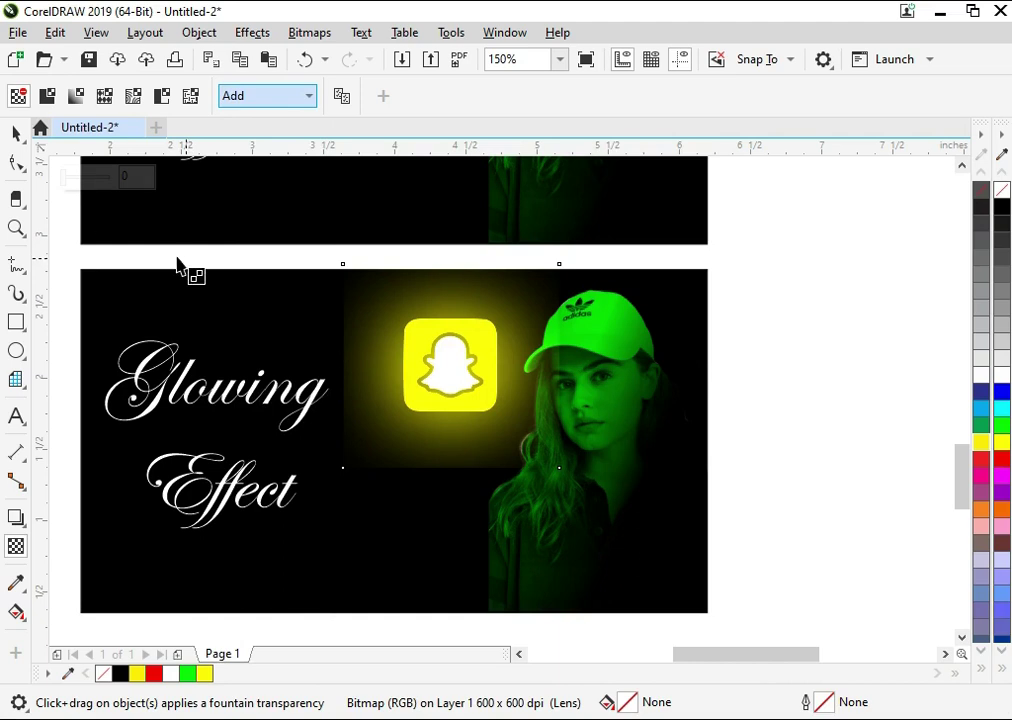
{"action": "left_click", "coordinate": [14, 133]}
Scale the glow bitmap to 88.8% and shift the logo and glow slightly left
{"action": "left_click", "coordinate": [583, 387]}
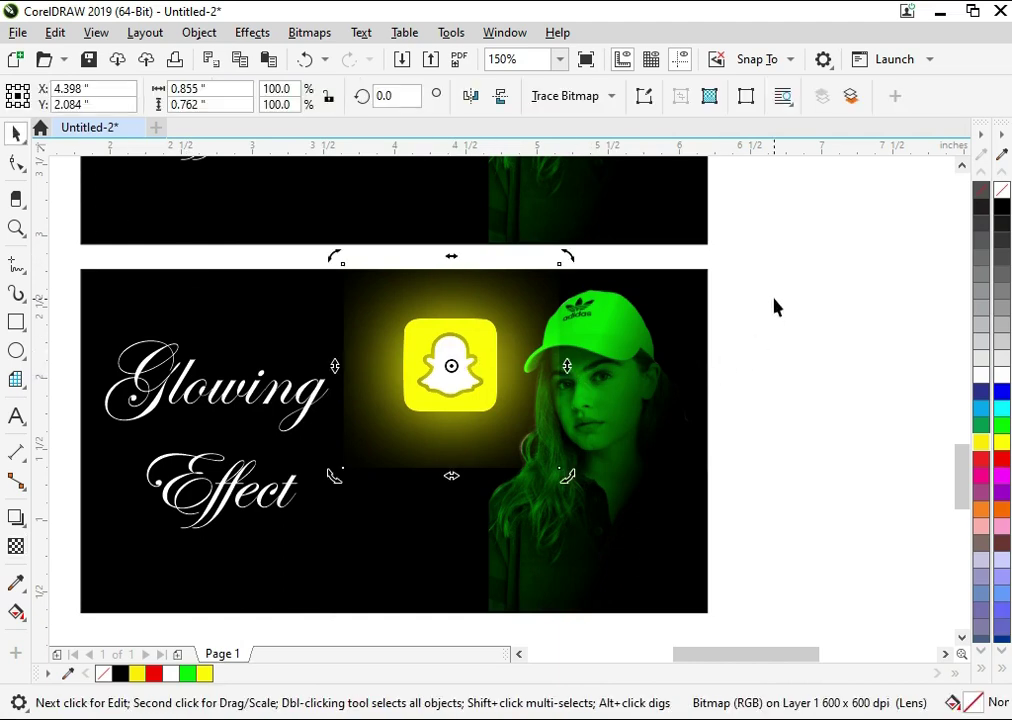
{"action": "left_click_drag", "start_coordinate": [357, 441], "coordinate": [357, 440]}
{"action": "left_click", "coordinate": [455, 420]}
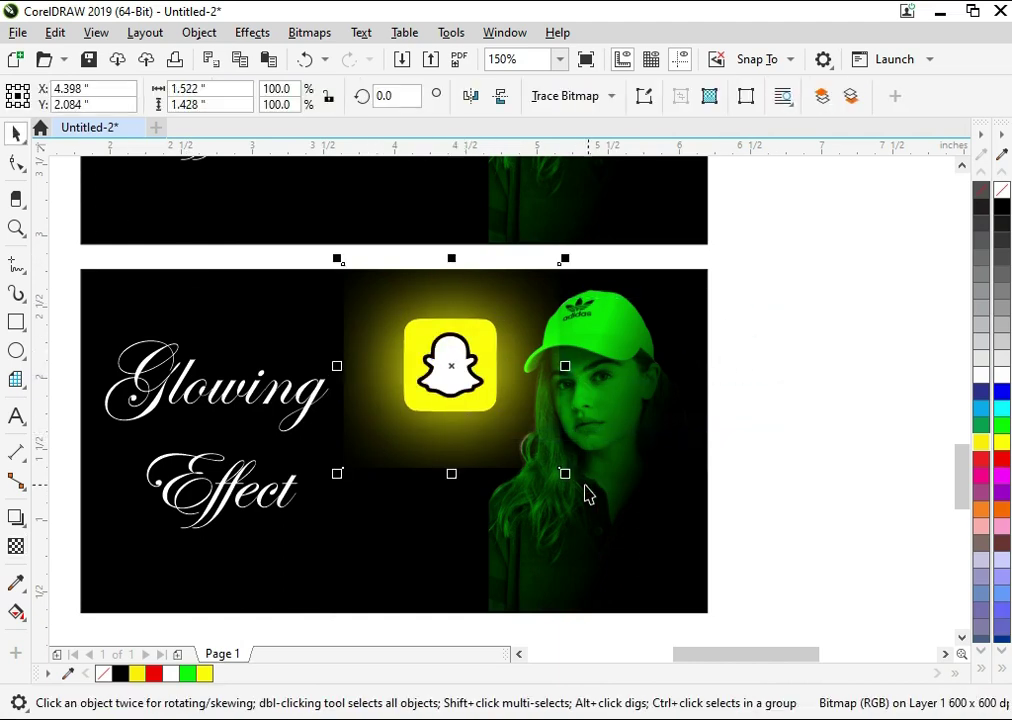
{"action": "left_click_drag", "start_coordinate": [565, 473], "coordinate": [553, 461]}
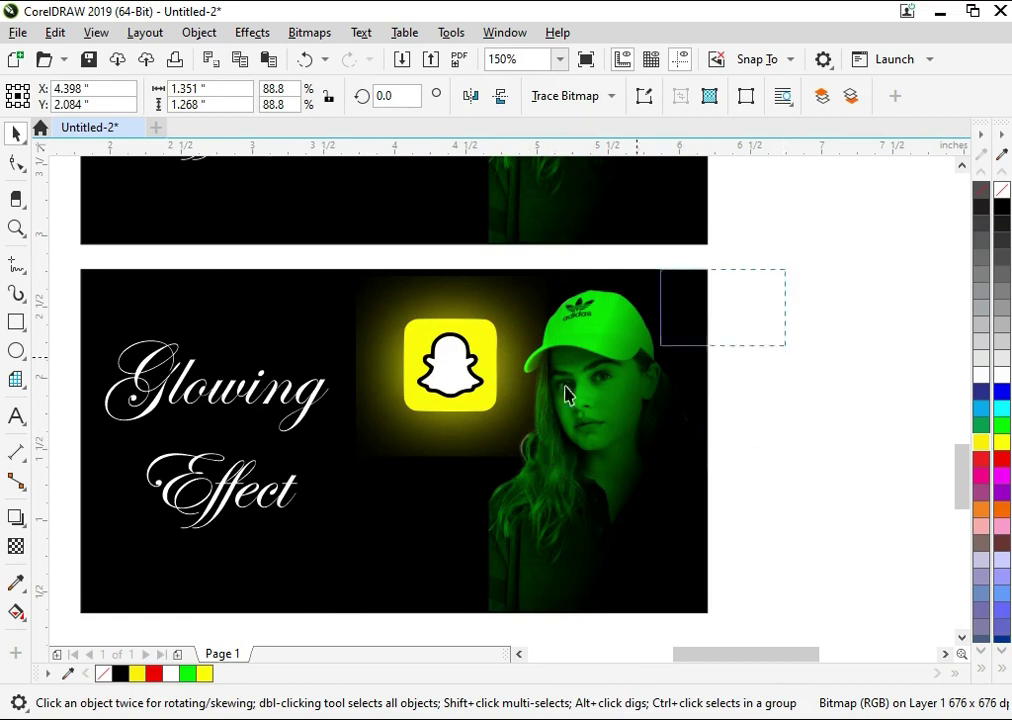
{"action": "left_click", "coordinate": [447, 380], "text": "shift"}
{"action": "left_click_drag", "start_coordinate": [447, 380], "coordinate": [418, 395]}
{"action": "left_click", "coordinate": [723, 423]}
Recolour the bottom girl's green fountain-fill tint overlay to yellow
{"action": "key", "text": "z"}
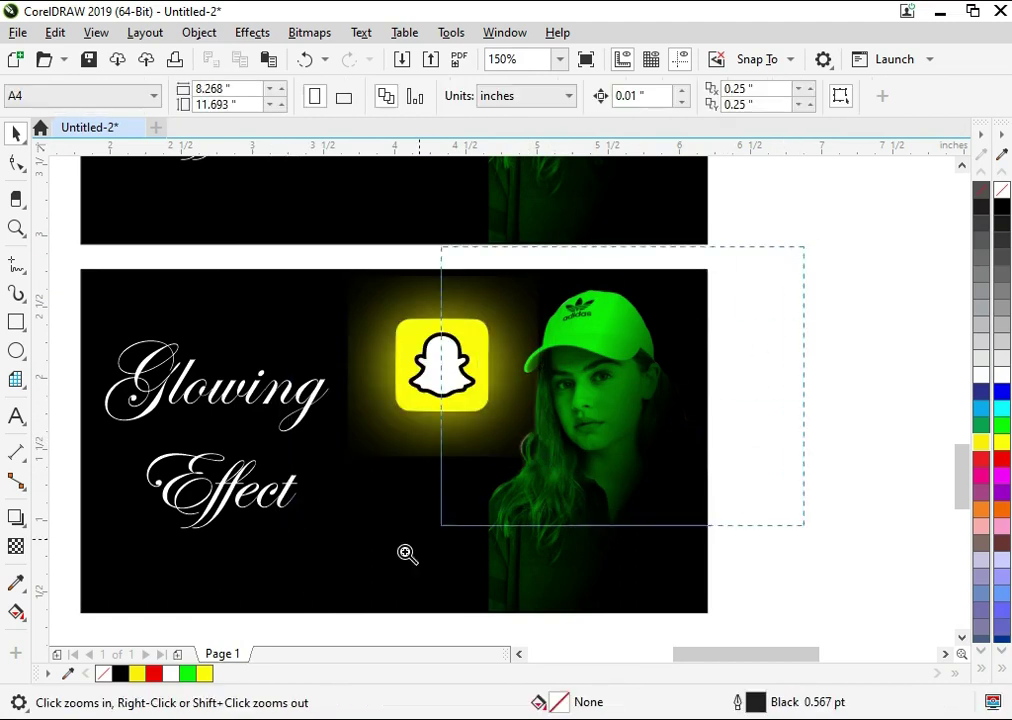
{"action": "left_click", "coordinate": [557, 450]}
{"action": "key", "text": "space"}
{"action": "left_click", "coordinate": [507, 382]}
{"action": "key", "text": "t"}
{"action": "key", "text": "g"}
{"action": "left_click", "coordinate": [1003, 455]}
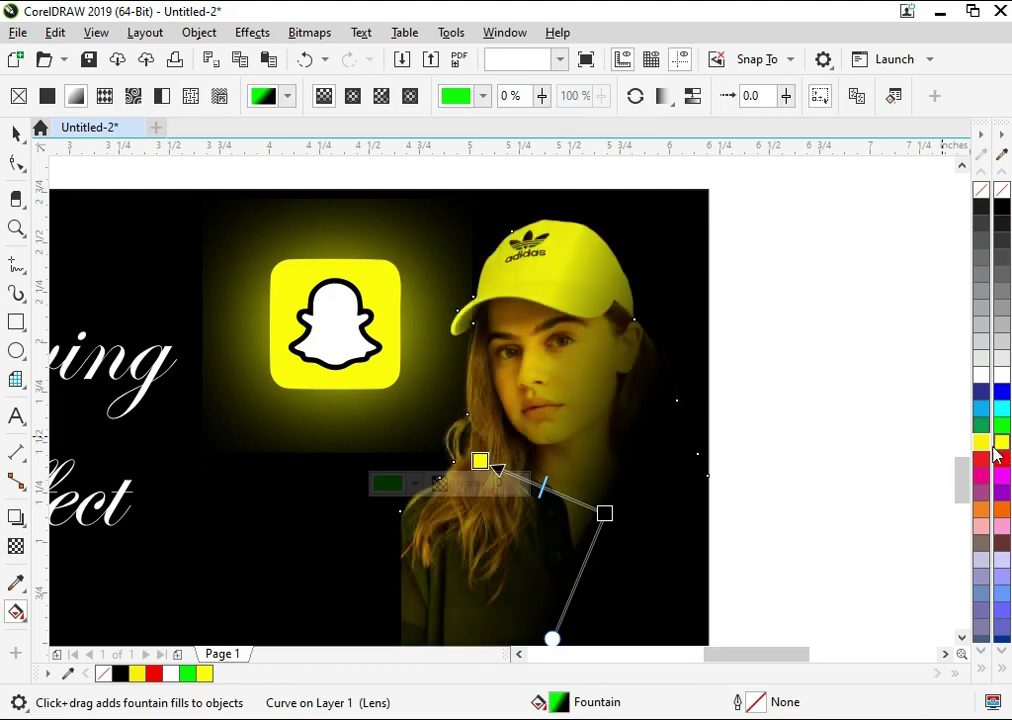
{"action": "key", "text": "Escape"}
{"action": "key", "text": "z"}
{"action": "scroll", "coordinate": [756, 292], "scroll_direction": "down", "scroll_amount": 3}
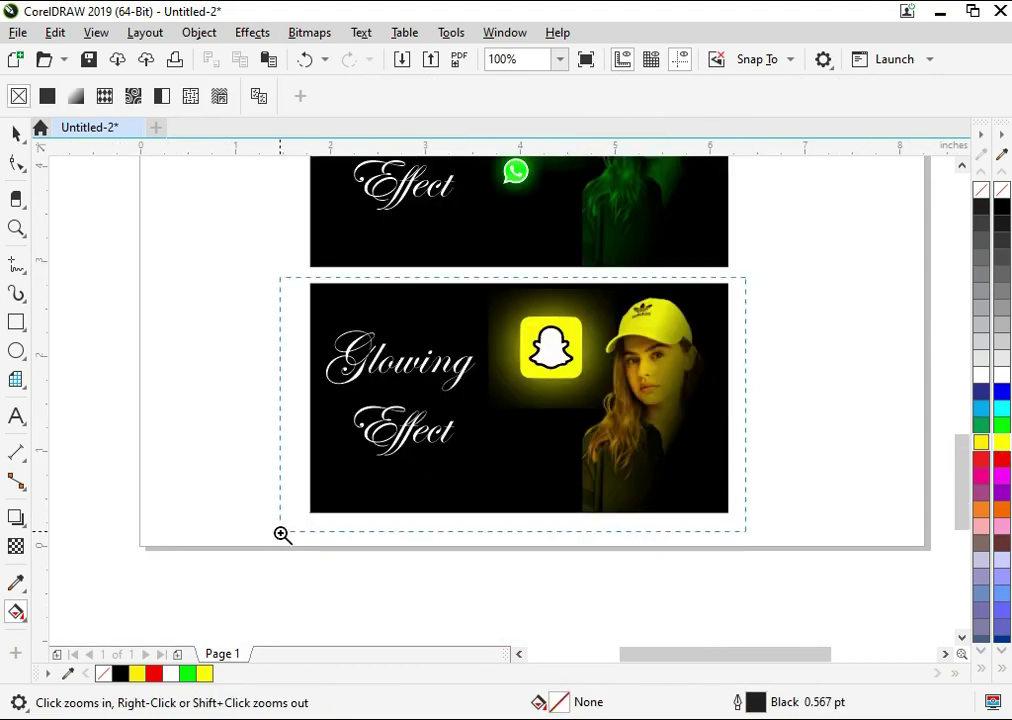
{"action": "left_click_drag", "start_coordinate": [303, 520], "coordinate": [747, 277]}
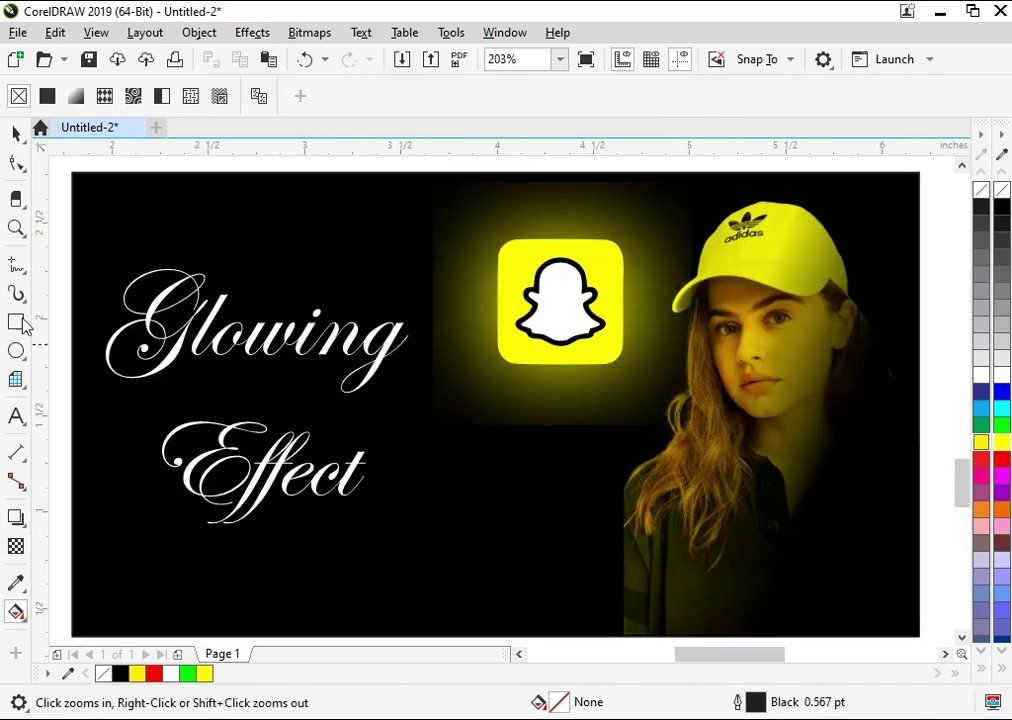
Group the Snapchat logo with its glow and place a one-third-size copy below-left
{"action": "left_click", "coordinate": [14, 134]}
{"action": "left_click_drag", "start_coordinate": [938, 210], "coordinate": [343, 486]}
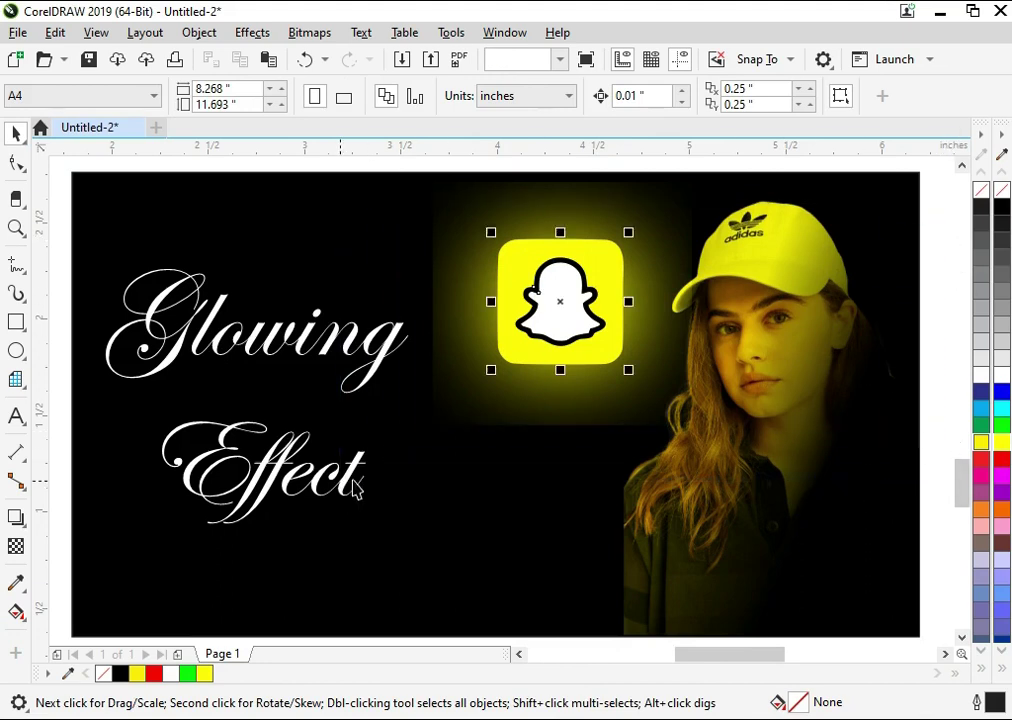
{"action": "key", "text": "ctrl+g"}
{"action": "left_click_drag", "start_coordinate": [578, 380], "coordinate": [548, 466]}
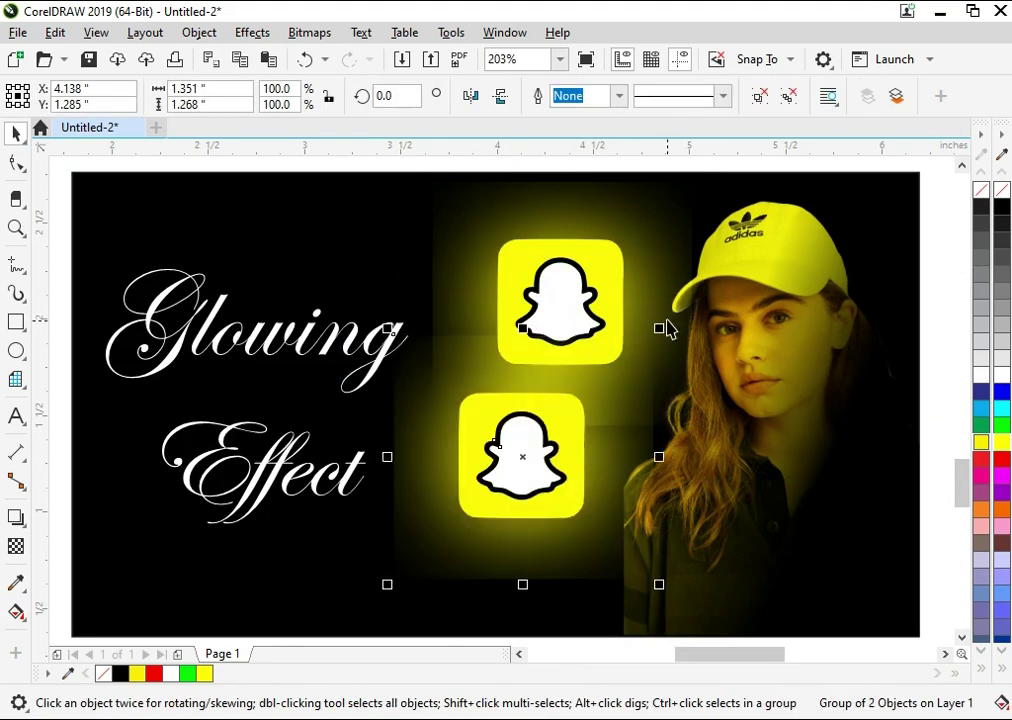
{"action": "left_click_drag", "start_coordinate": [662, 330], "coordinate": [571, 412], "text": "shift"}
{"action": "left_click_drag", "start_coordinate": [526, 458], "coordinate": [487, 480]}
Shrink the large glow slightly, regroup it with the logo, and shift them right
{"action": "left_click", "coordinate": [565, 409]}
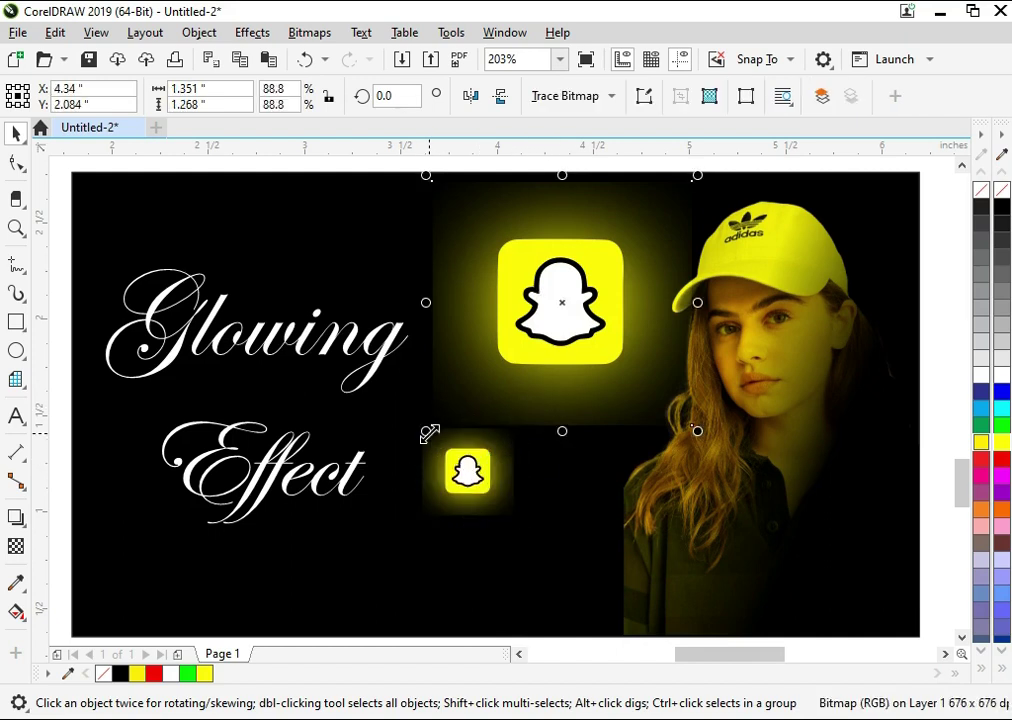
{"action": "left_click_drag", "start_coordinate": [430, 433], "coordinate": [445, 429]}
{"action": "left_click_drag", "start_coordinate": [522, 397], "coordinate": [526, 402]}
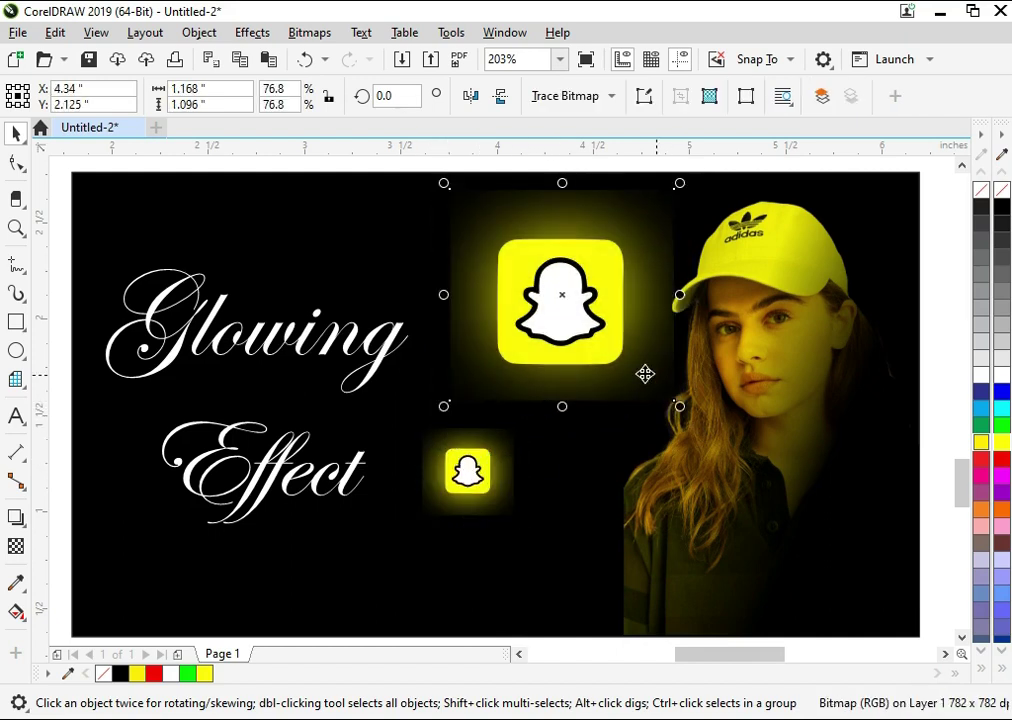
{"action": "left_click", "coordinate": [533, 300], "text": "shift"}
{"action": "key", "text": "ctrl+g"}
{"action": "left_click_drag", "start_coordinate": [540, 350], "coordinate": [566, 350]}
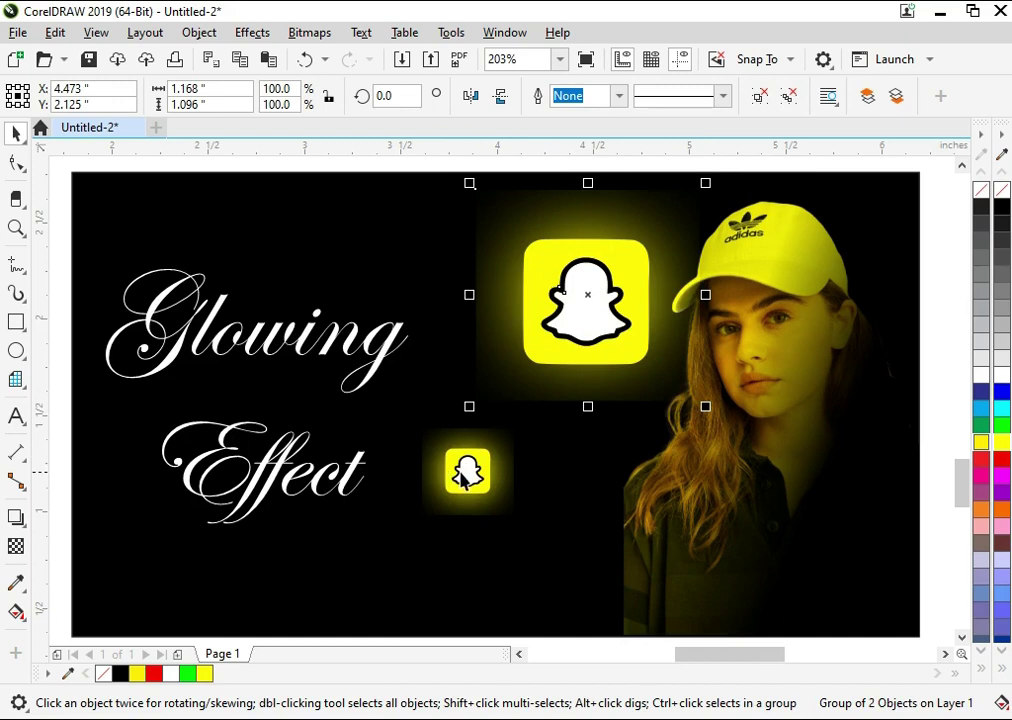
Add a second small glowing Snapchat logo below the first
{"action": "mouse_move", "coordinate": [467, 473]}
{"action": "left_mouse_down"}
{"action": "mouse_move", "coordinate": [506, 440]}
{"action": "mouse_move", "coordinate": [556, 533]}
{"action": "mouse_move", "coordinate": [608, 588]}
{"action": "left_mouse_up"}
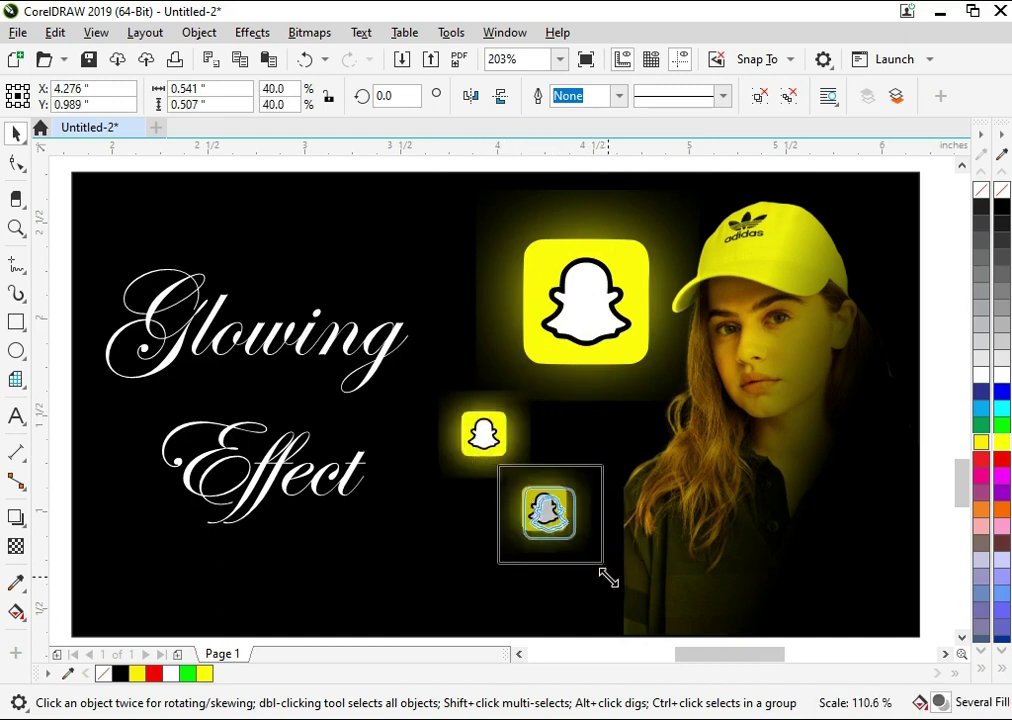
{"action": "left_click", "coordinate": [533, 483]}
{"action": "key", "text": "z"}
{"action": "right_click", "coordinate": [842, 300]}
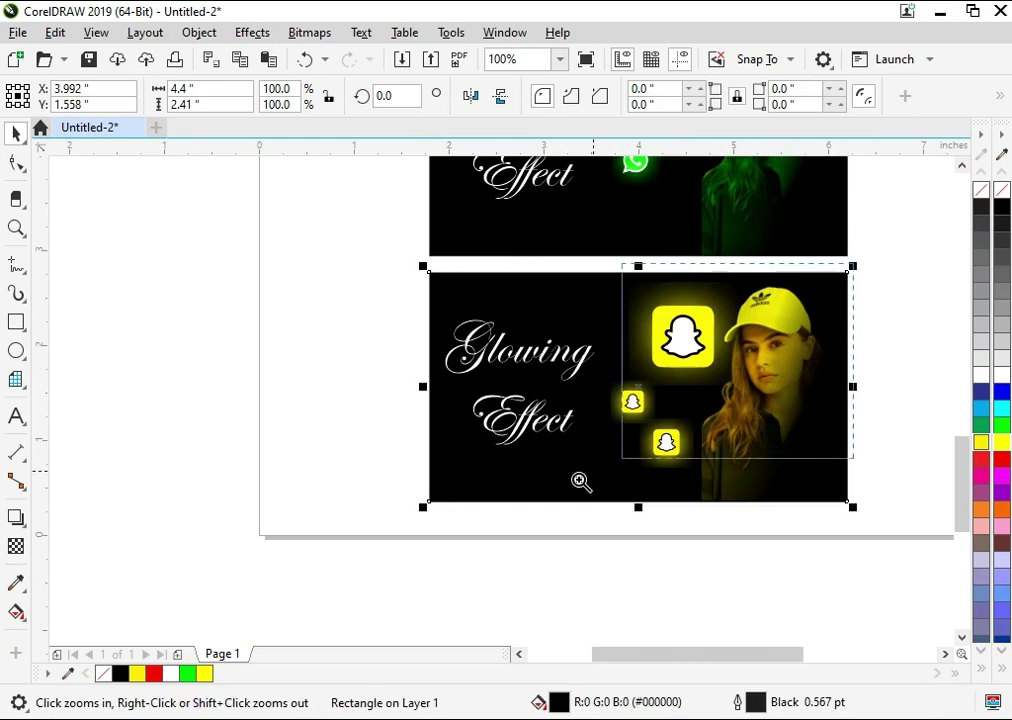
{"action": "key", "text": "shift+F2"}
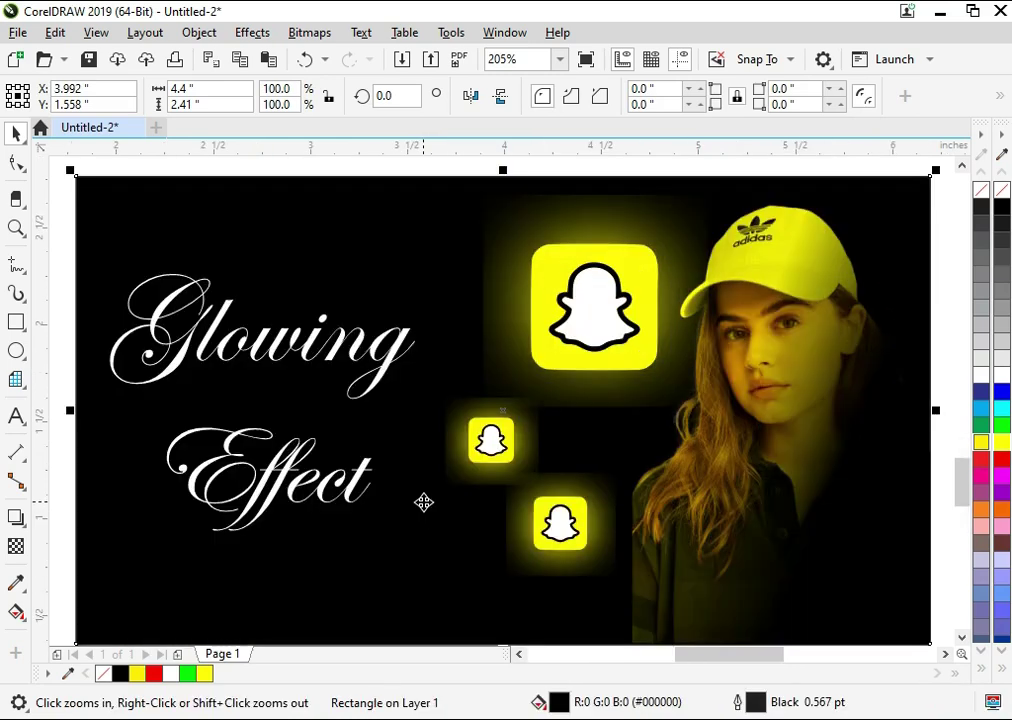